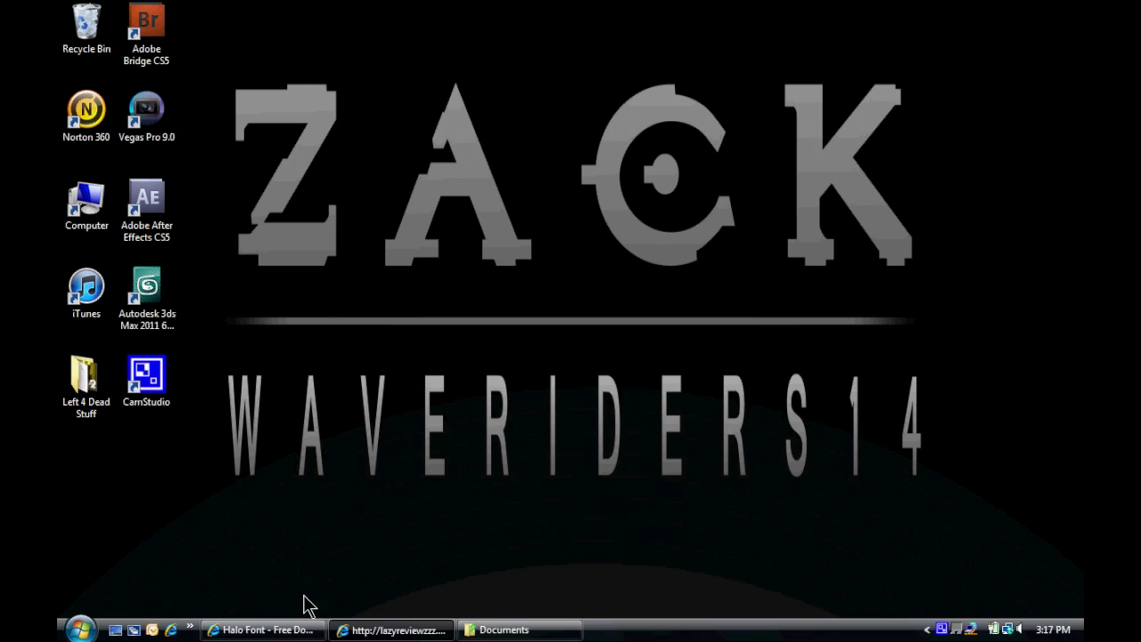
- Look over the Halo Reach logo reference image, resizing and moving the browser window aside
{"action": "left_click", "coordinate": [370, 631]}
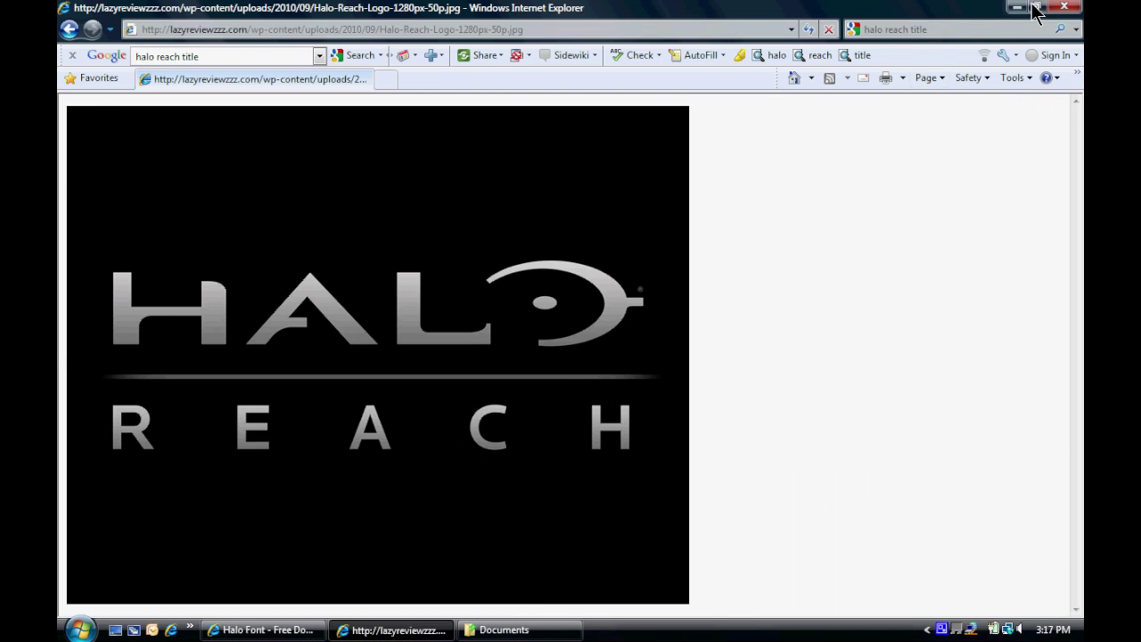
{"action": "left_click", "coordinate": [1037, 12]}
{"action": "left_click_drag", "start_coordinate": [737, 71], "coordinate": [1022, 3]}
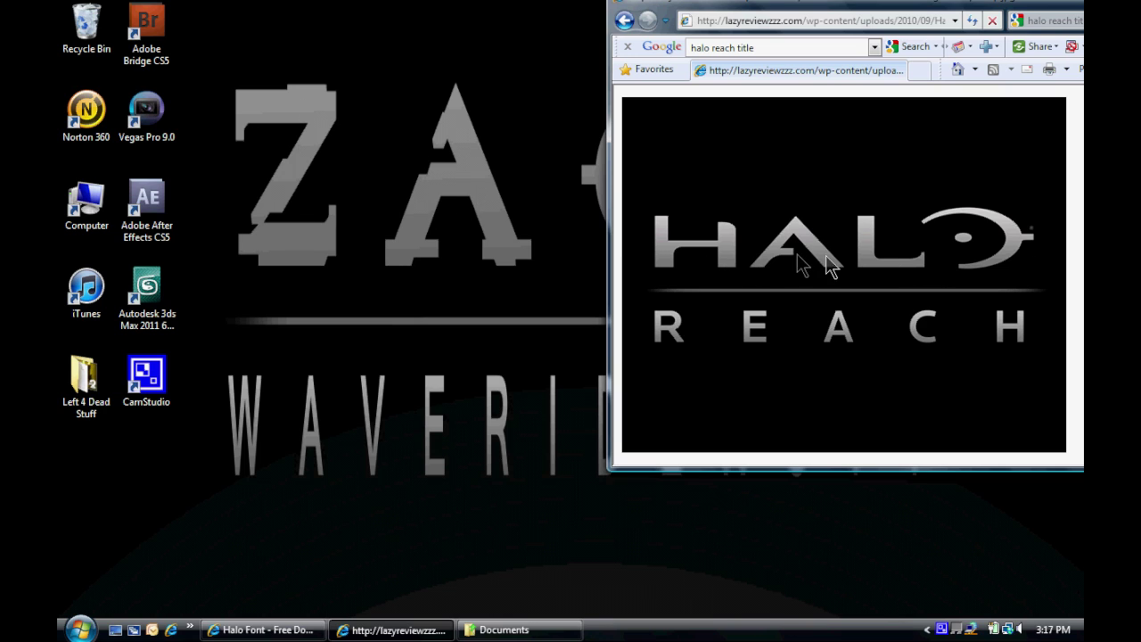
{"action": "left_click", "coordinate": [1054, 9]}
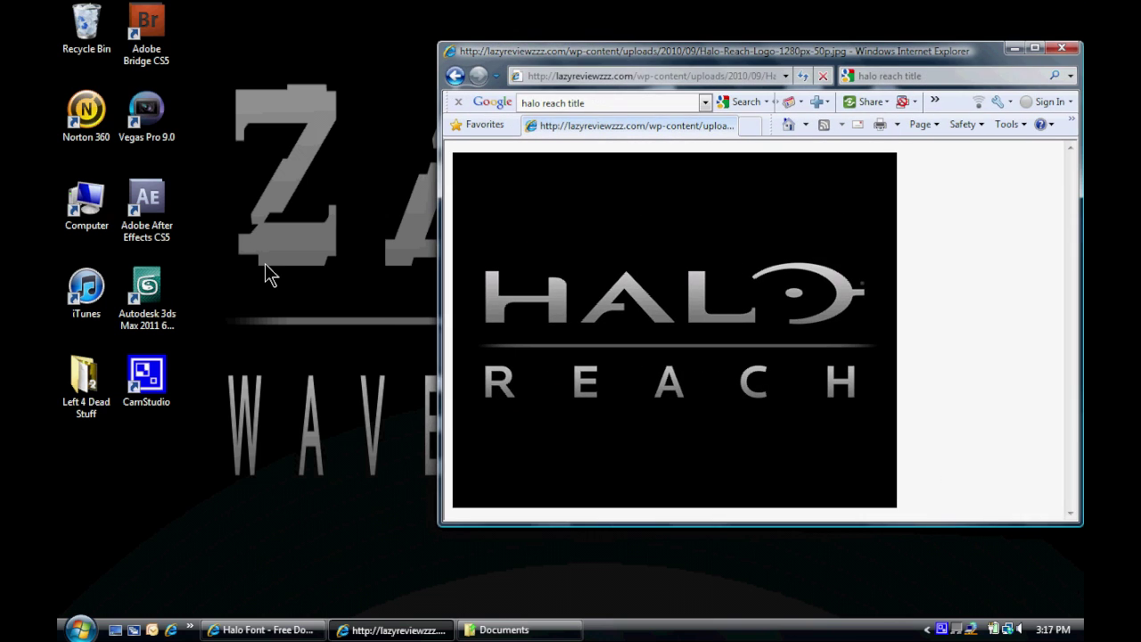
{"action": "left_click", "coordinate": [1016, 48]}
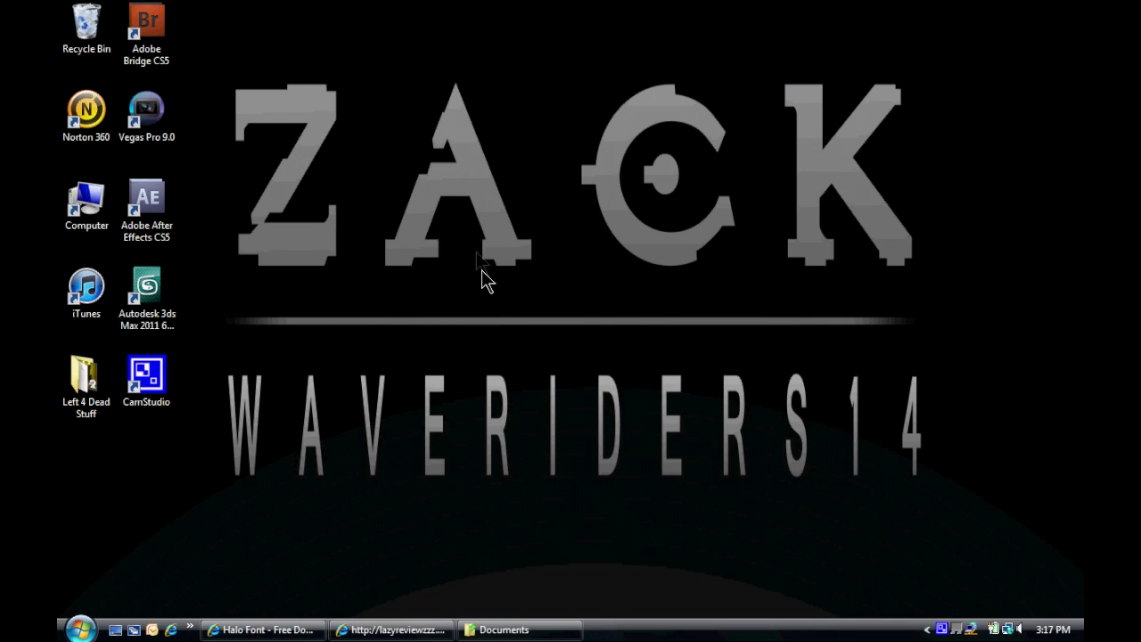
- On the Halo Font page, allow the blocked download and save halo.ttf.zip to Documents
{"action": "left_click", "coordinate": [294, 629]}
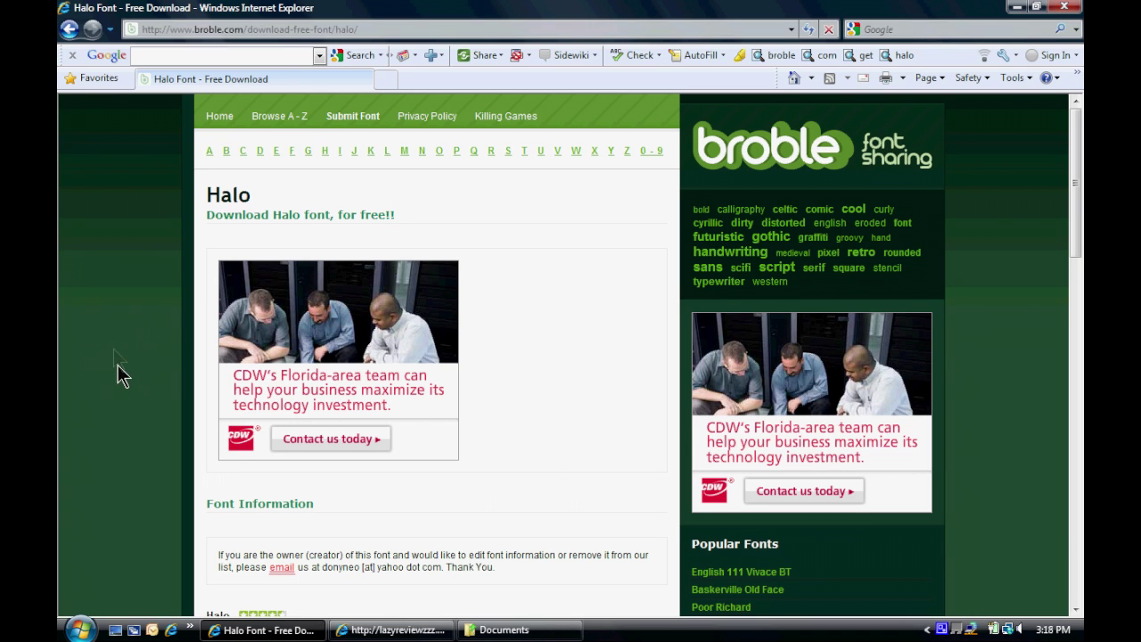
{"action": "scroll", "coordinate": [148, 312], "scroll_direction": "down", "scroll_amount": 3}
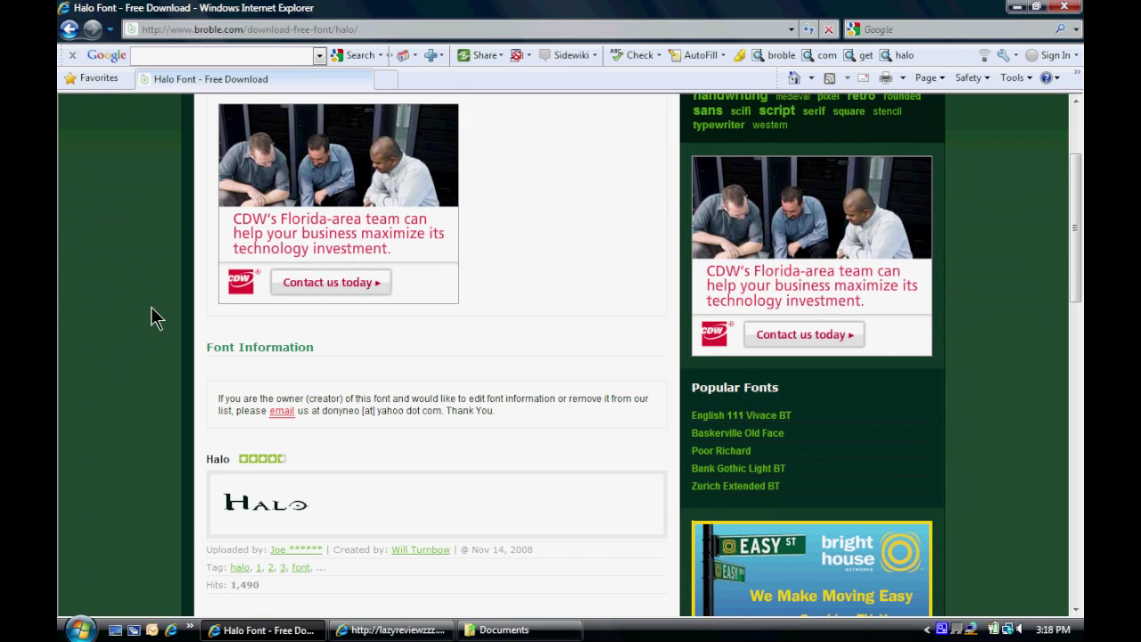
{"action": "left_click", "coordinate": [256, 550]}
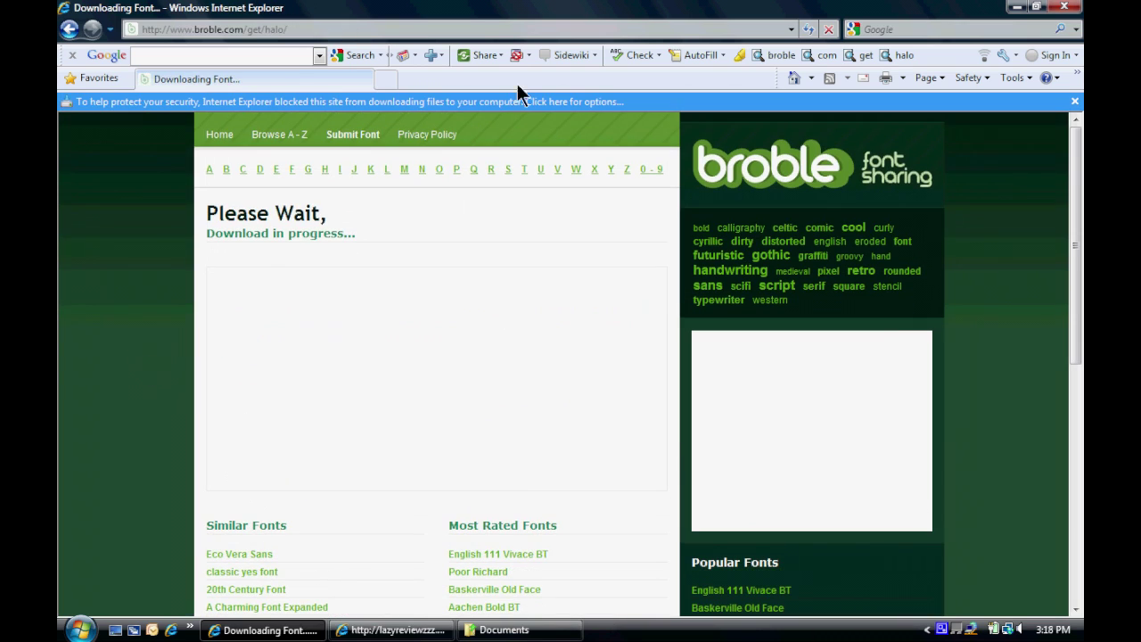
{"action": "left_click", "coordinate": [525, 102]}
{"action": "left_click", "coordinate": [557, 111]}
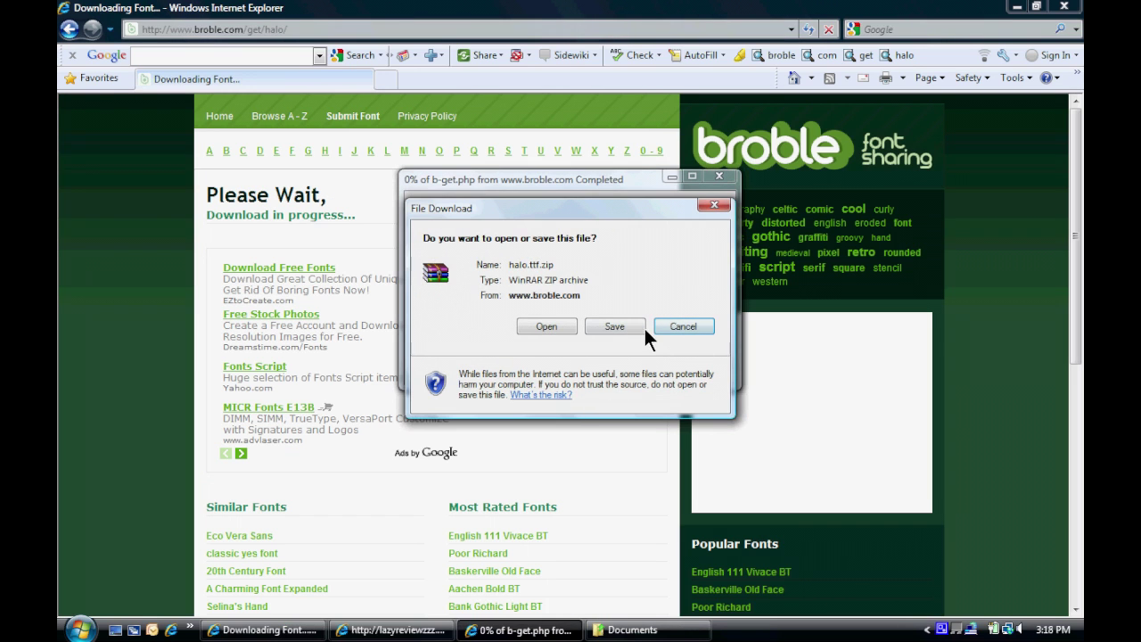
{"action": "left_click", "coordinate": [637, 326]}
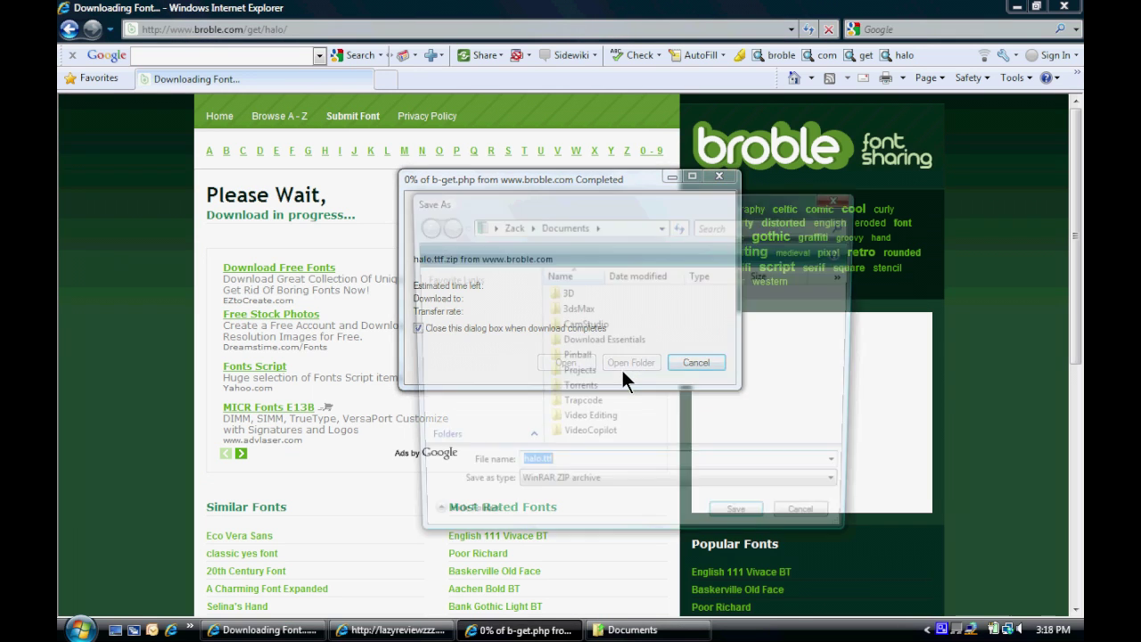
{"action": "left_click", "coordinate": [733, 528]}
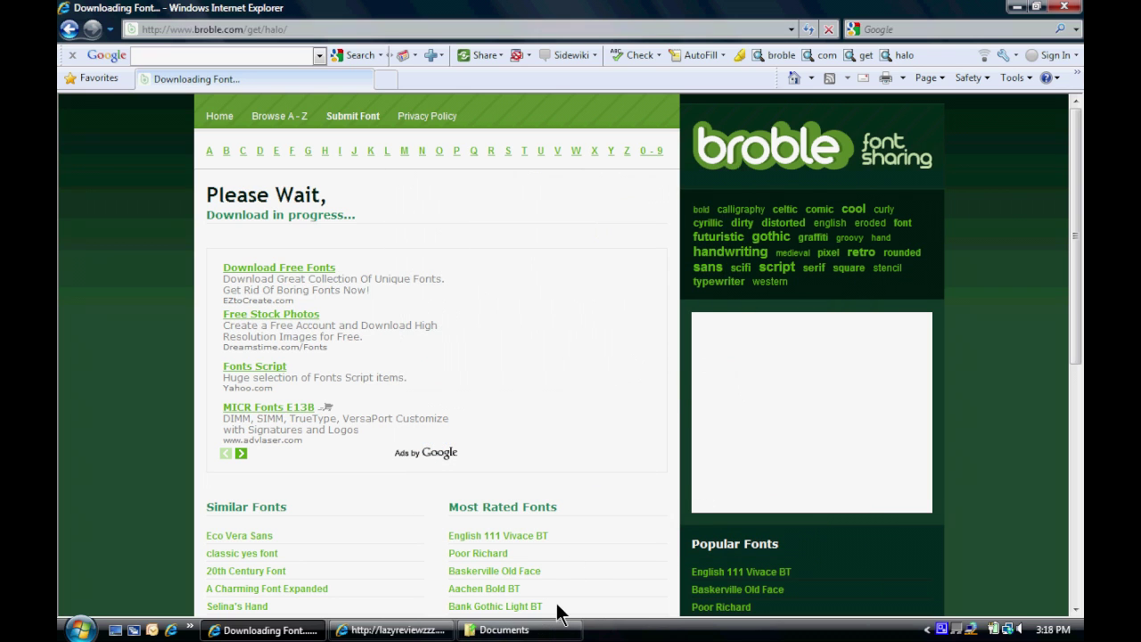
- In Documents, try extracting the halo.ttf archive in place
{"action": "left_click", "coordinate": [560, 629]}
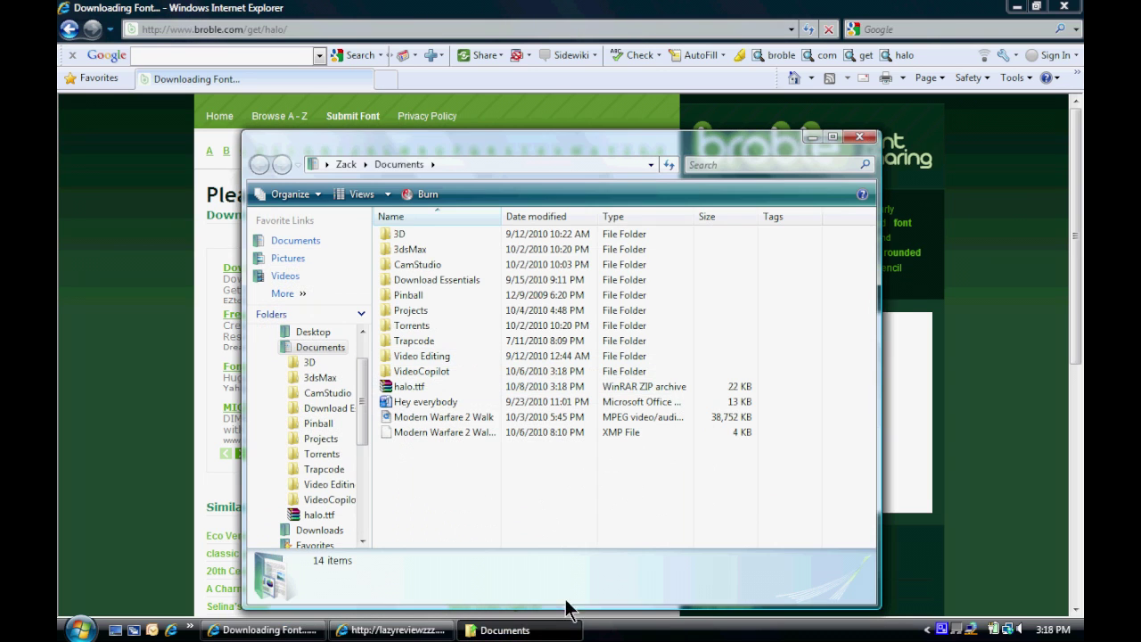
{"action": "left_click", "coordinate": [423, 386]}
{"action": "right_click", "coordinate": [422, 386]}
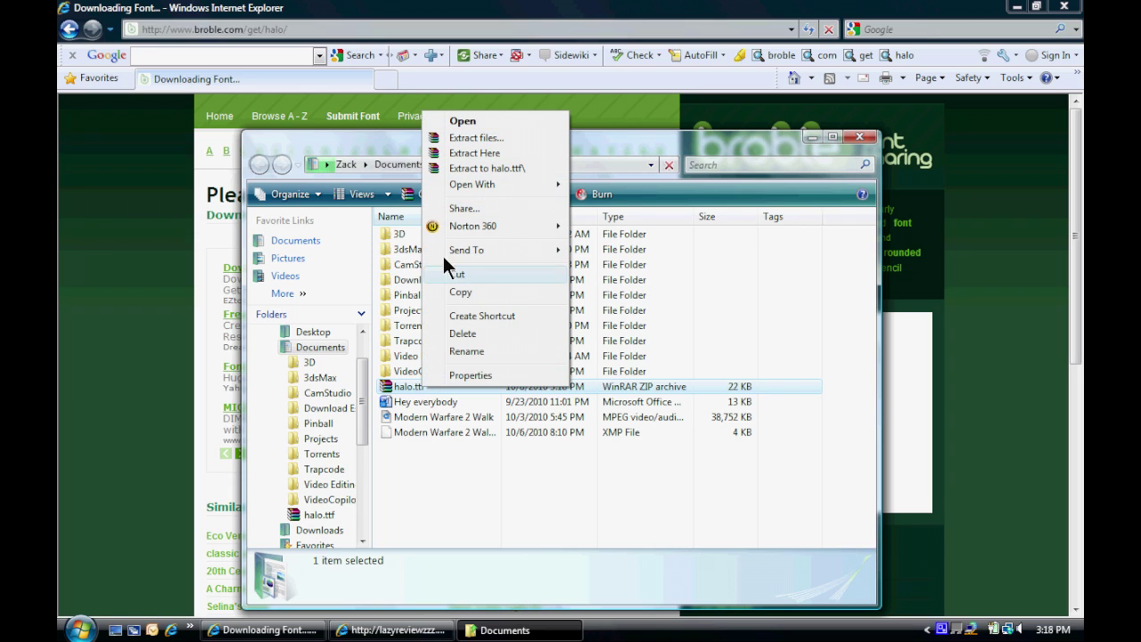
{"action": "left_click", "coordinate": [497, 152]}
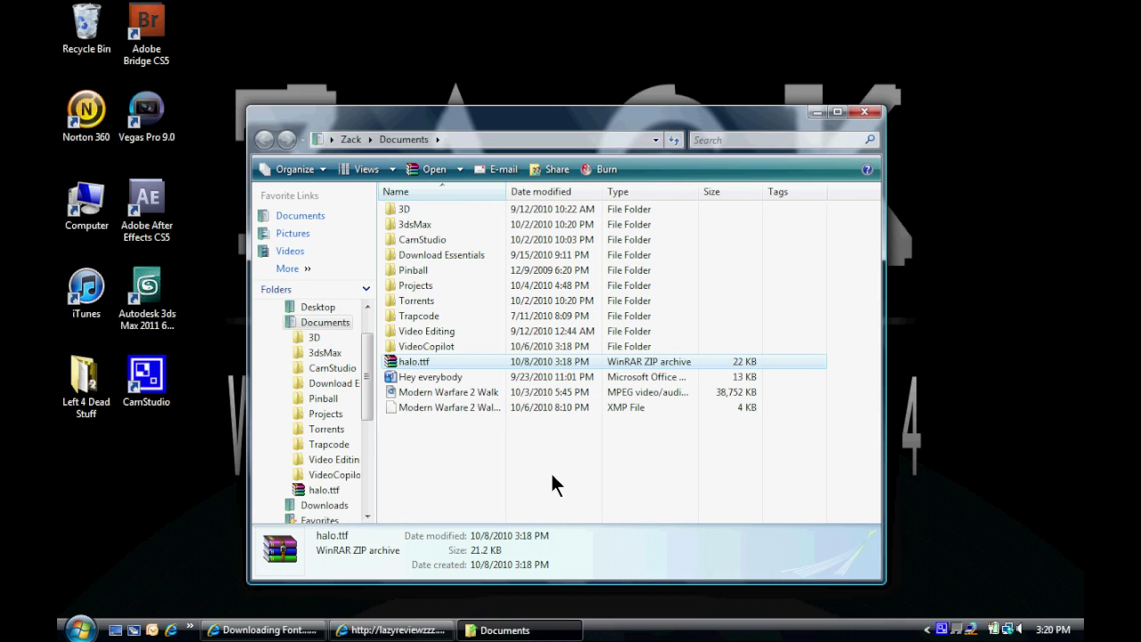
- Extract halo.ttf with Extract files... and default settings, then open the new halo.ttf folder
{"action": "right_click", "coordinate": [428, 365]}
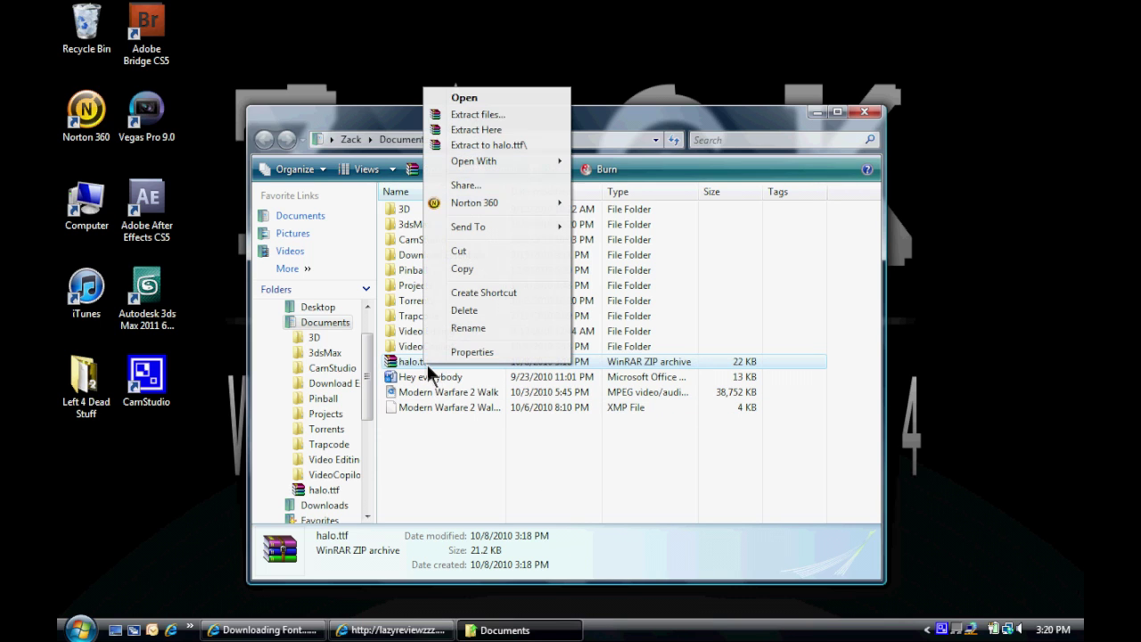
{"action": "left_click", "coordinate": [494, 117]}
{"action": "left_click", "coordinate": [604, 469]}
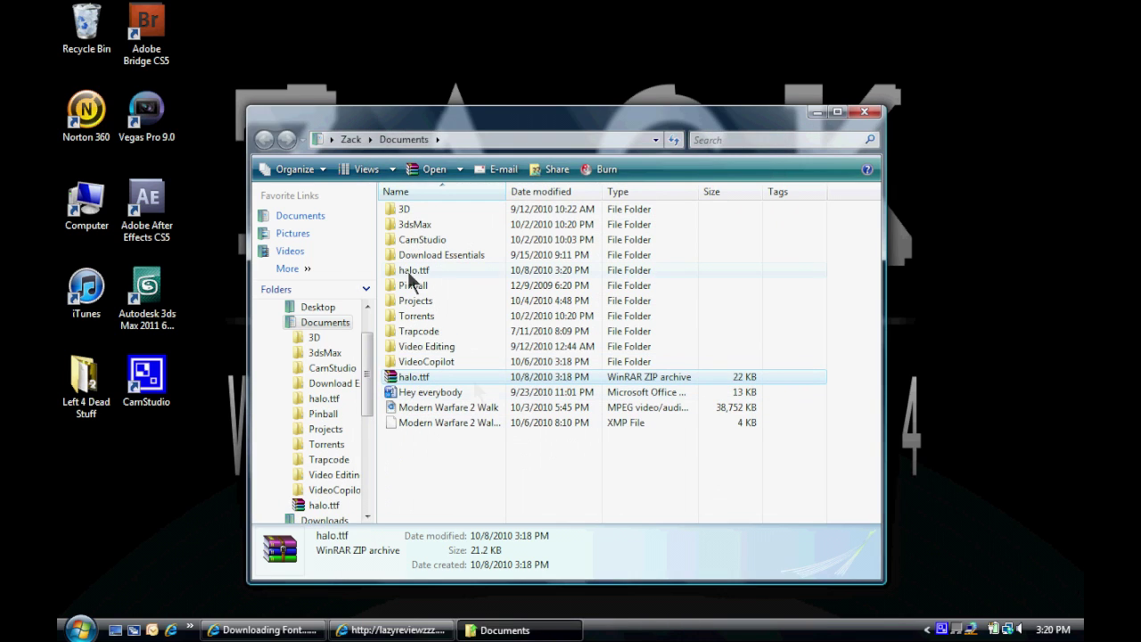
{"action": "double_click", "coordinate": [419, 269]}
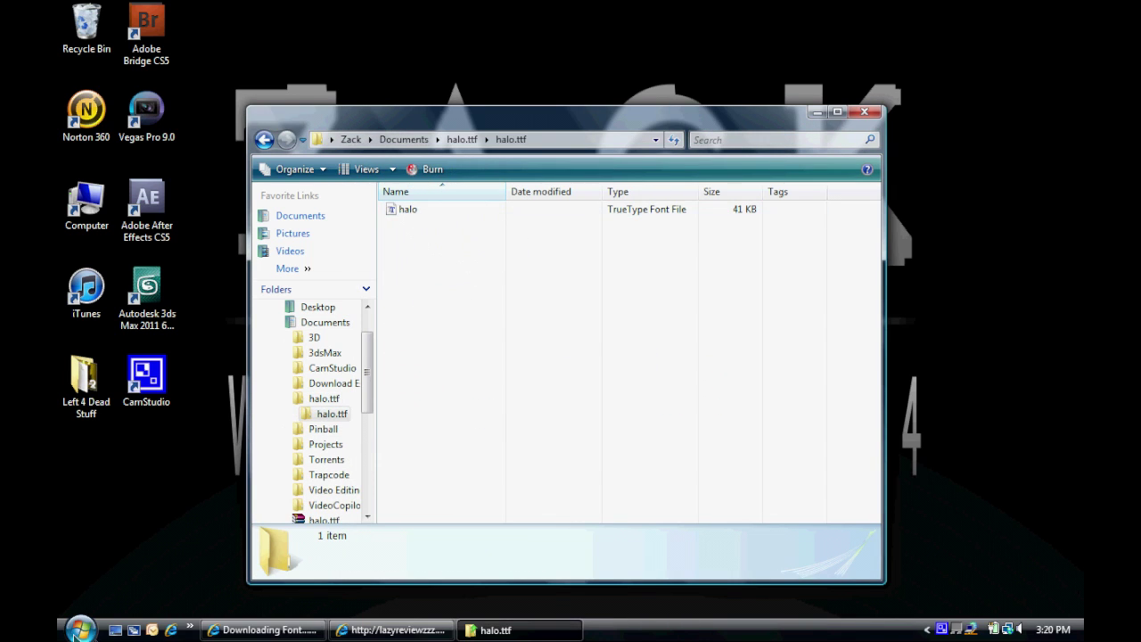
- Browse from Computer to the C:\Windows\Fonts folder
{"action": "key", "text": "super"}
{"action": "left_click", "coordinate": [321, 431]}
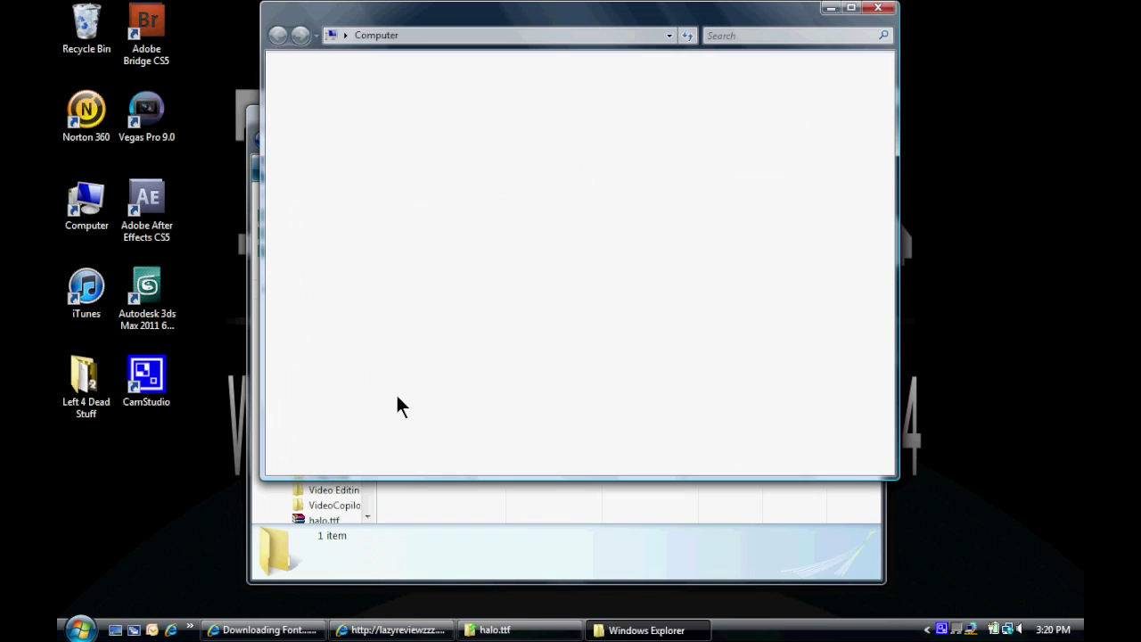
{"action": "double_click", "coordinate": [454, 156]}
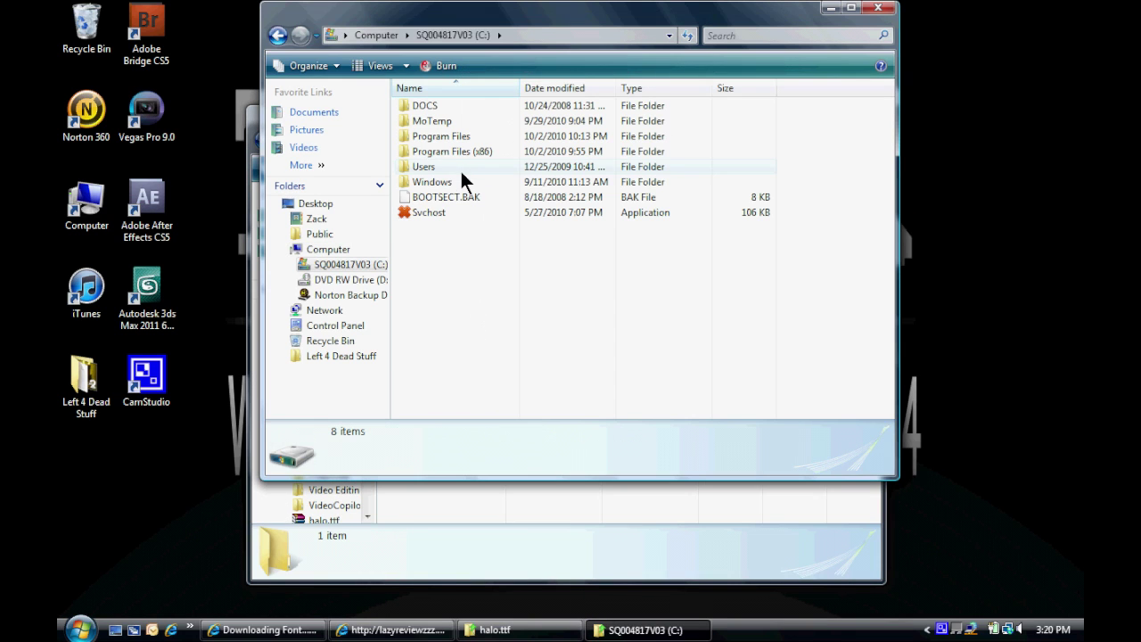
{"action": "double_click", "coordinate": [439, 181]}
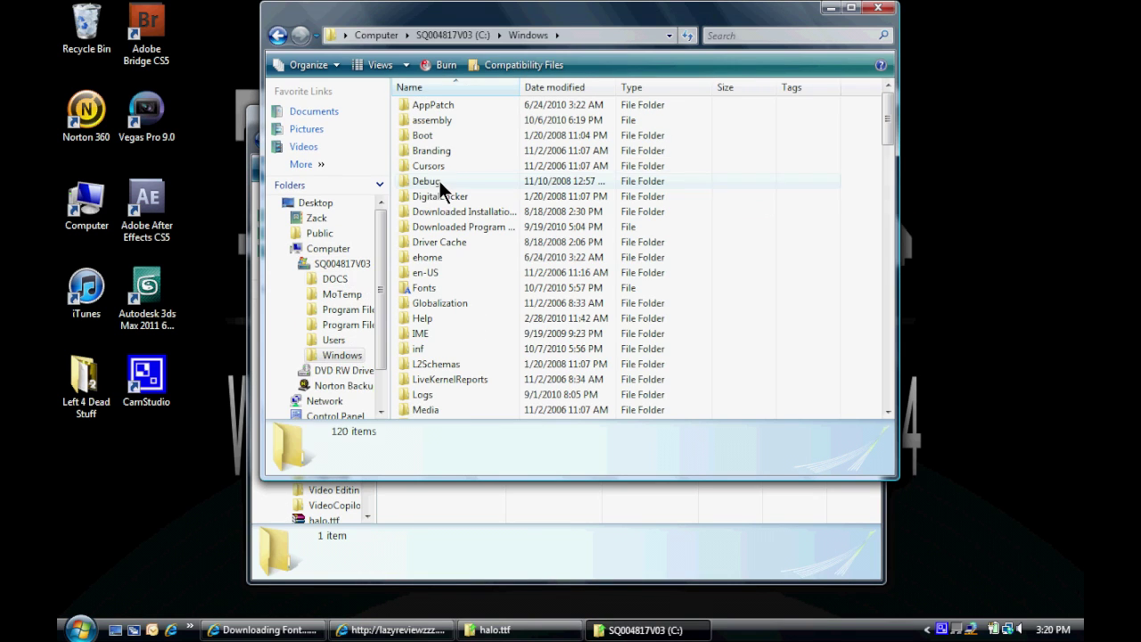
{"action": "double_click", "coordinate": [430, 288]}
- Drag the halo font into Fonts, replace Halo3, and close both folder windows
{"action": "left_click", "coordinate": [484, 512]}
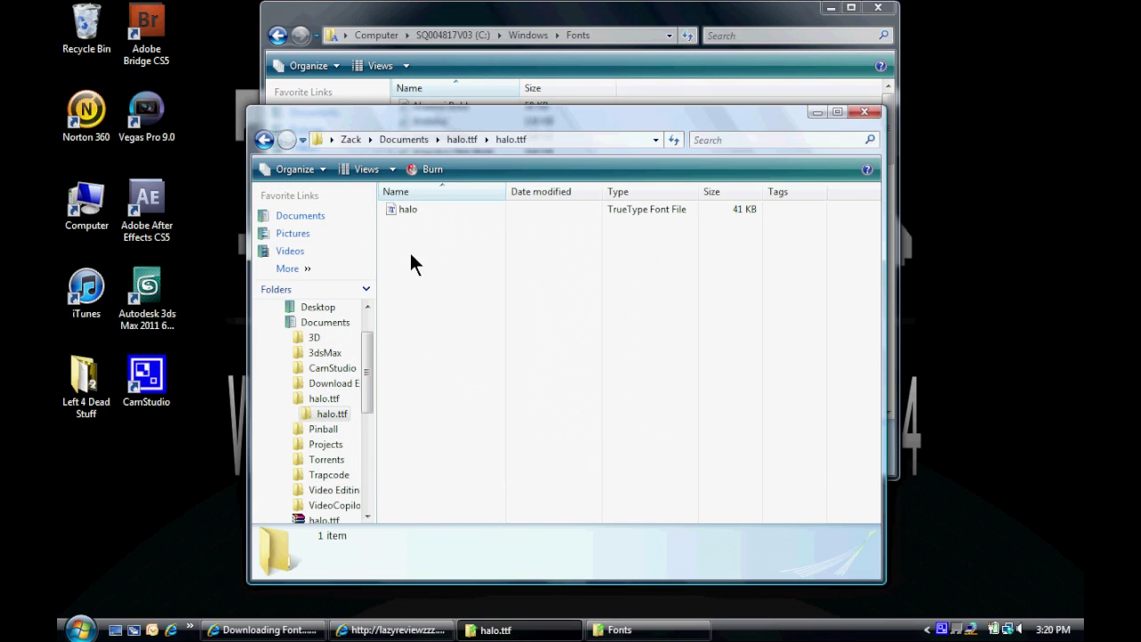
{"action": "left_click_drag", "start_coordinate": [409, 209], "coordinate": [540, 414]}
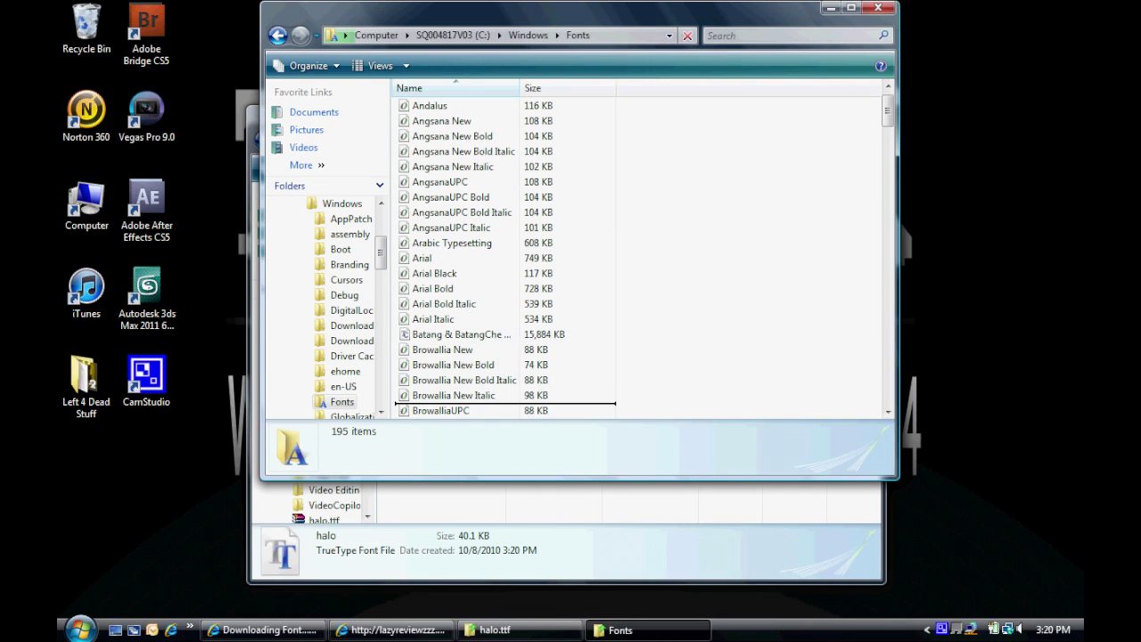
{"action": "left_click_drag", "start_coordinate": [631, 286], "coordinate": [632, 298]}
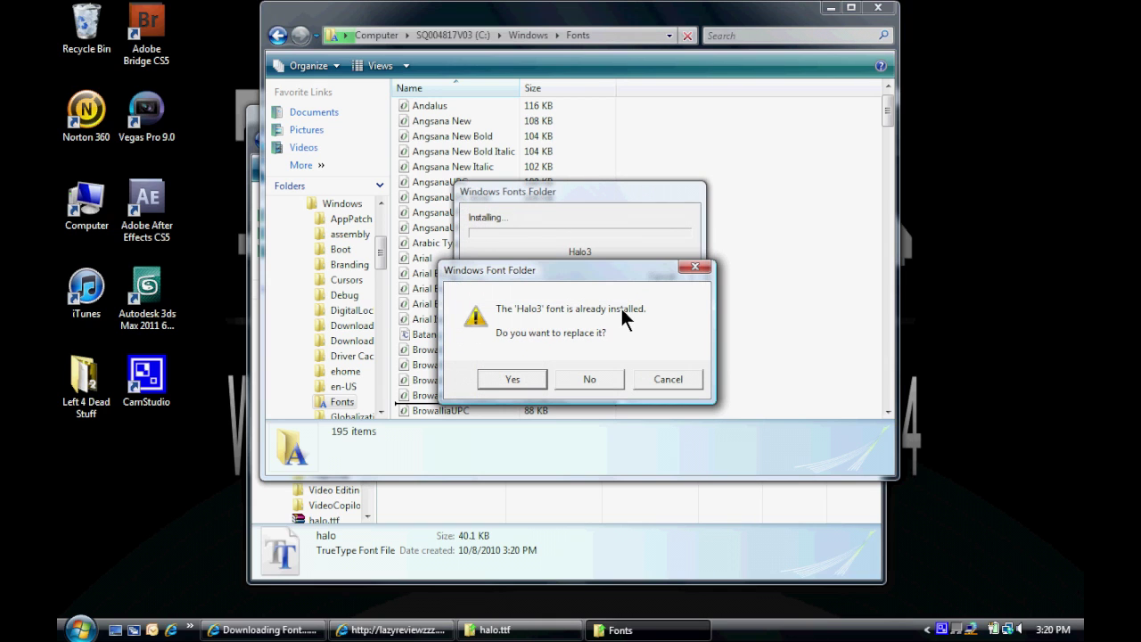
{"action": "left_click", "coordinate": [516, 384]}
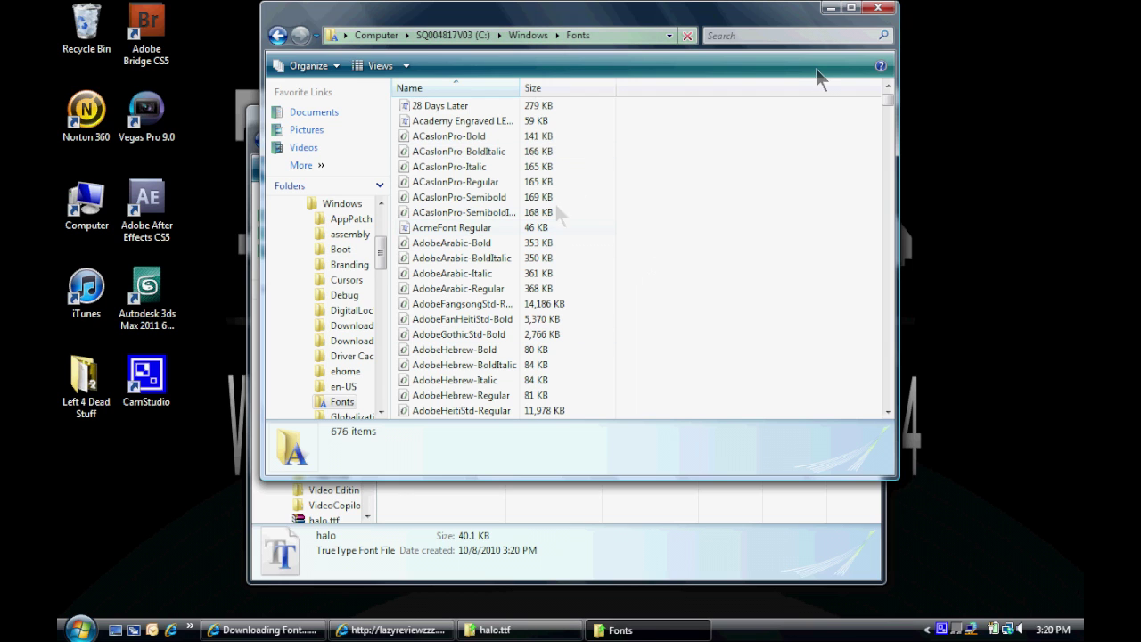
{"action": "left_click", "coordinate": [877, 8]}
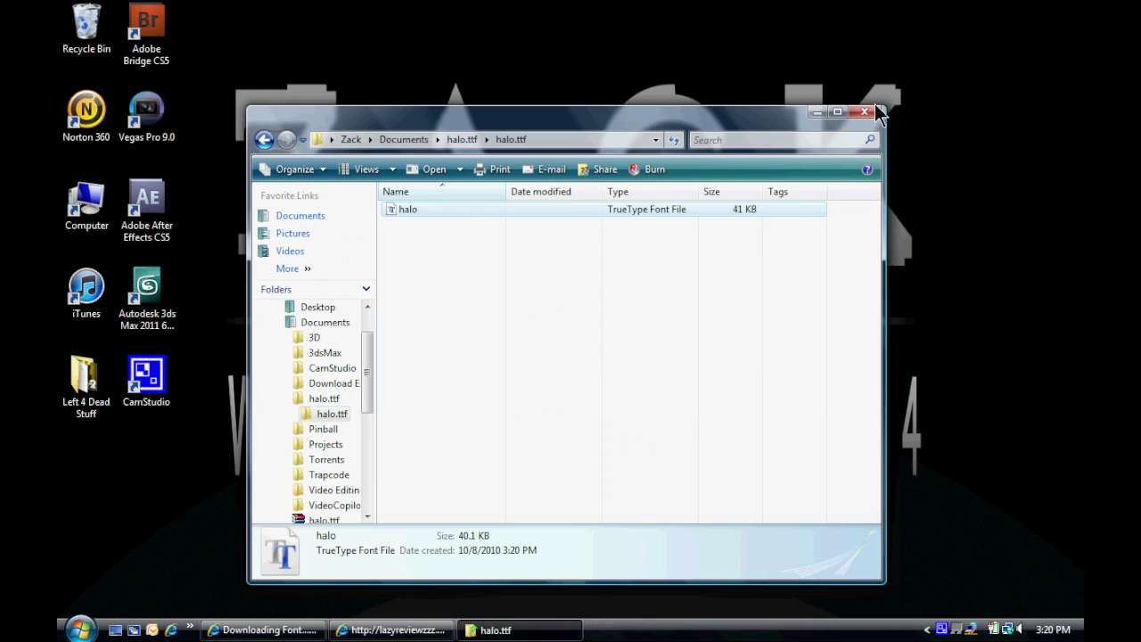
{"action": "left_click", "coordinate": [867, 116]}
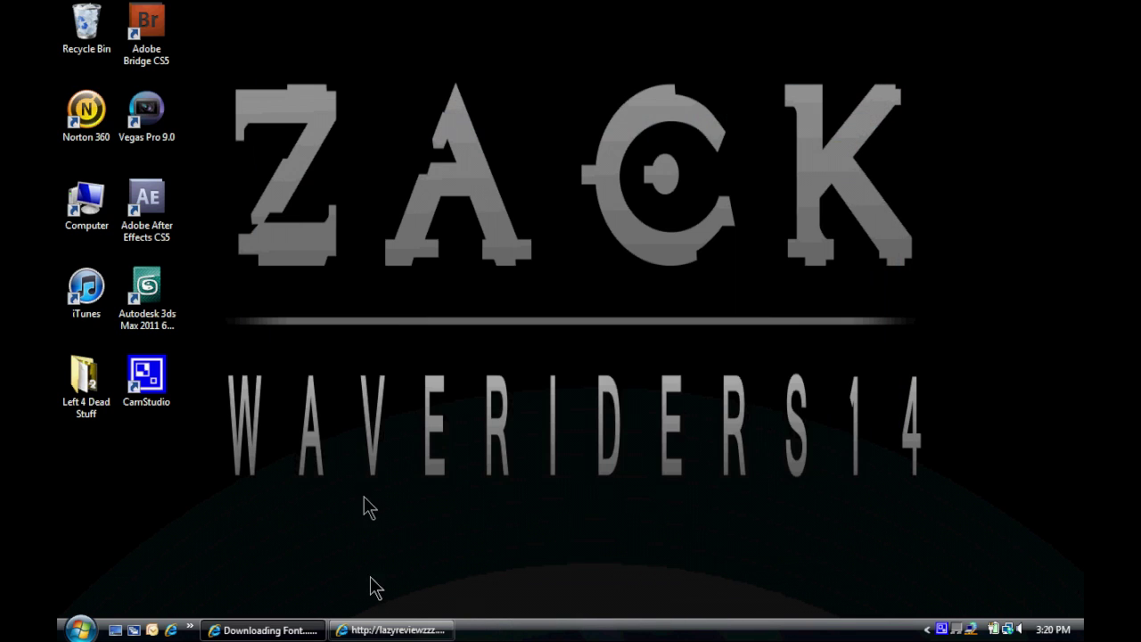
- Create Comp 2 with the HDV/HDTV 720 29.97 preset
{"action": "right_click", "coordinate": [285, 629]}
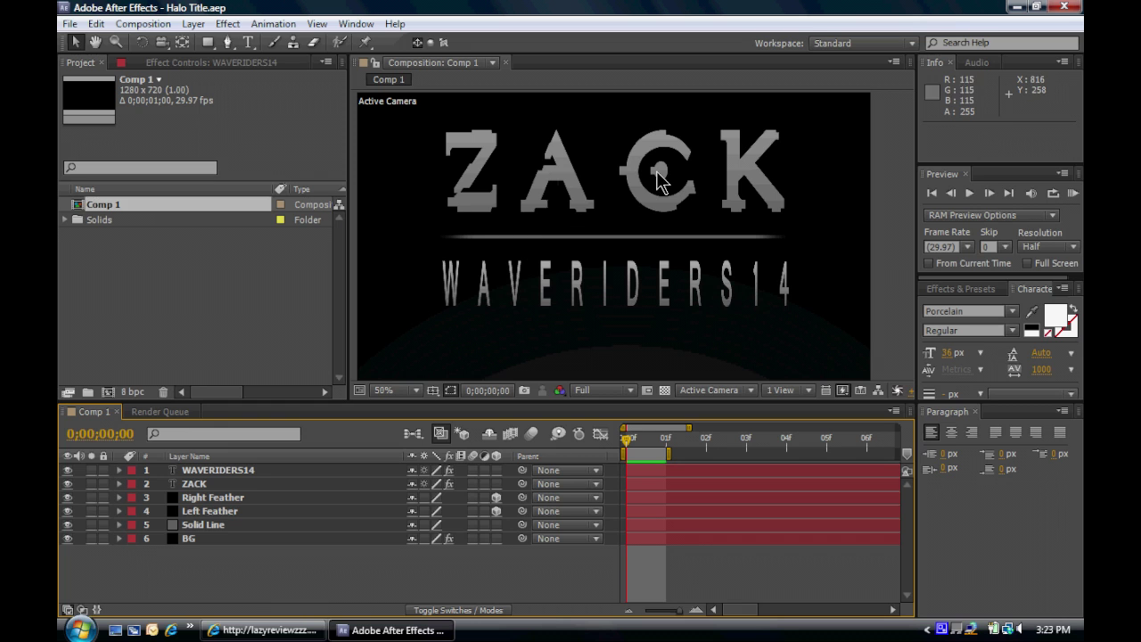
{"action": "left_click", "coordinate": [143, 23]}
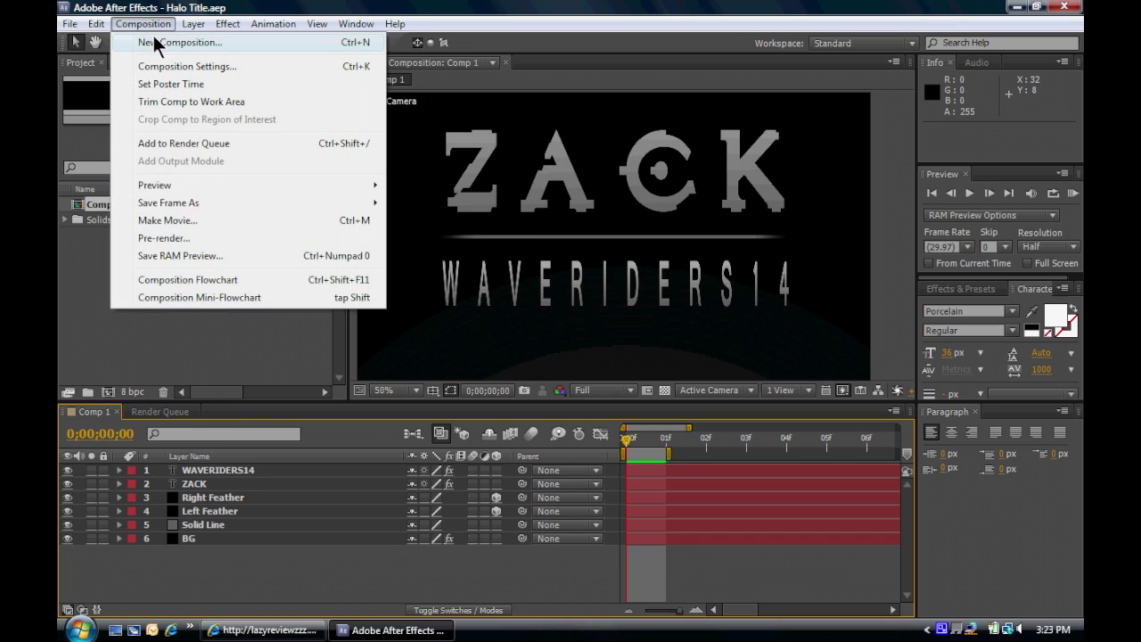
{"action": "left_click", "coordinate": [157, 40]}
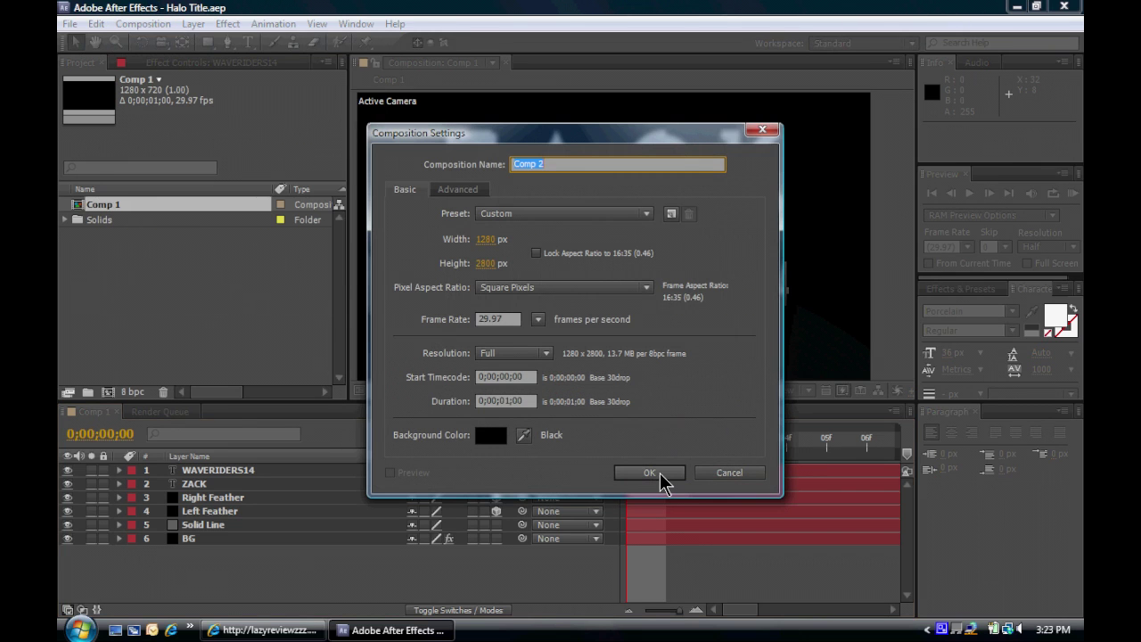
{"action": "left_click", "coordinate": [627, 214]}
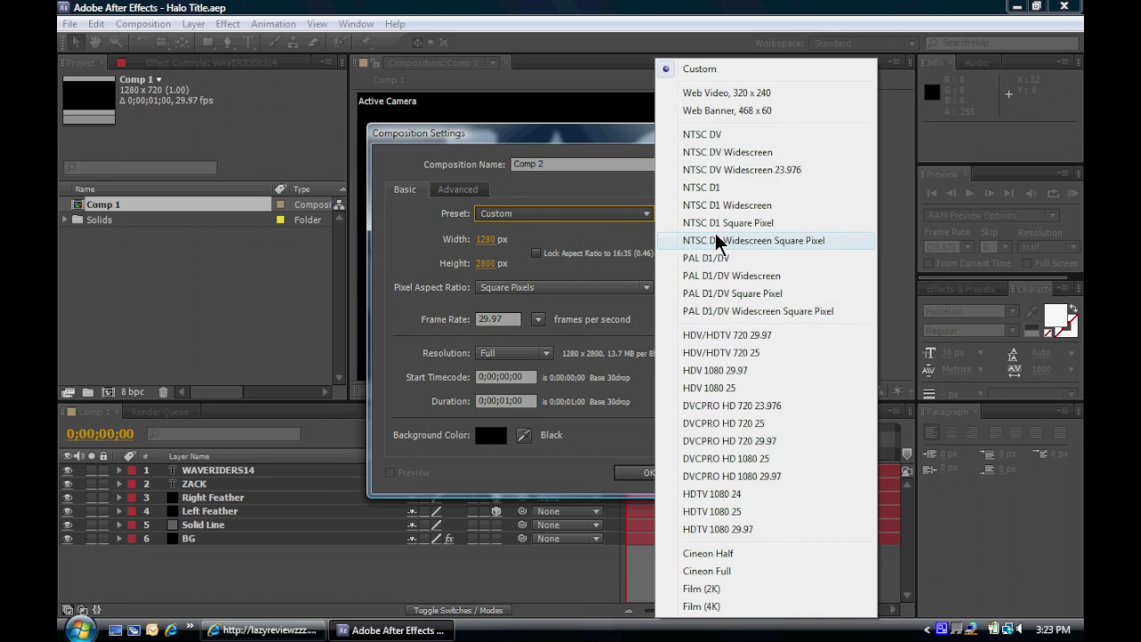
{"action": "left_click", "coordinate": [739, 335]}
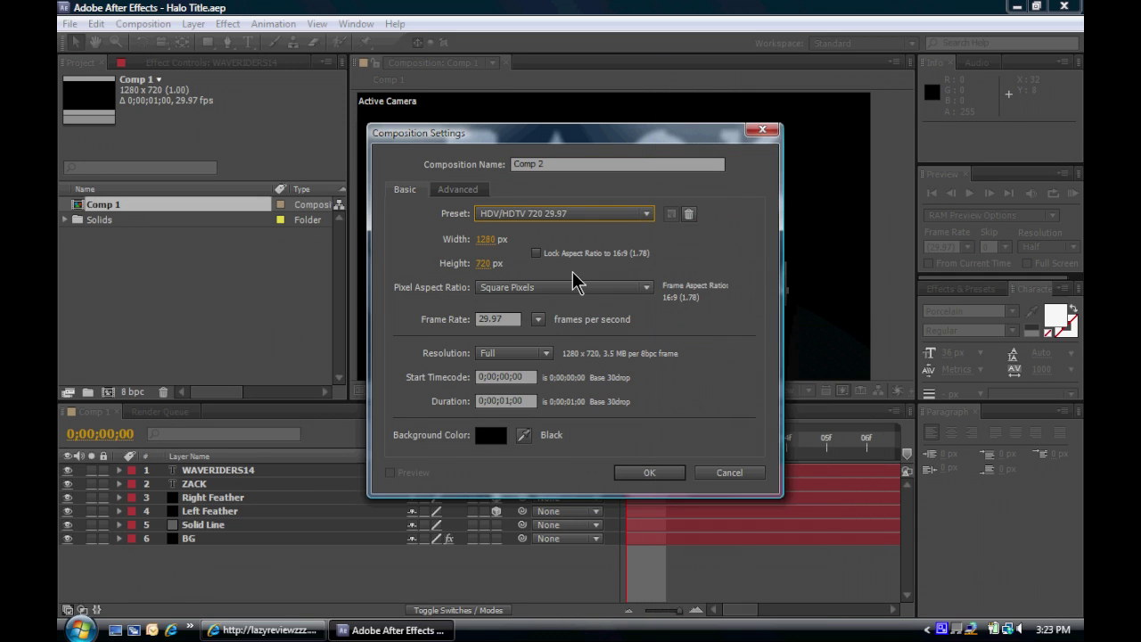
{"action": "left_click", "coordinate": [642, 476]}
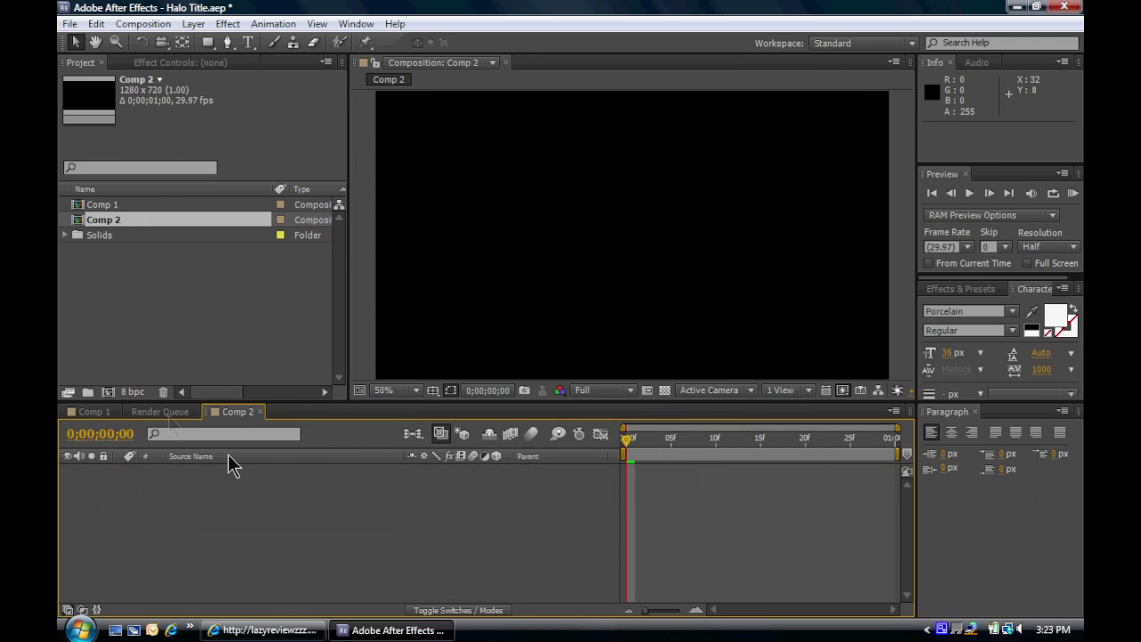
- Paste all six layers from Comp 1 into Comp 2
{"action": "left_click", "coordinate": [92, 411]}
{"action": "left_click", "coordinate": [216, 472]}
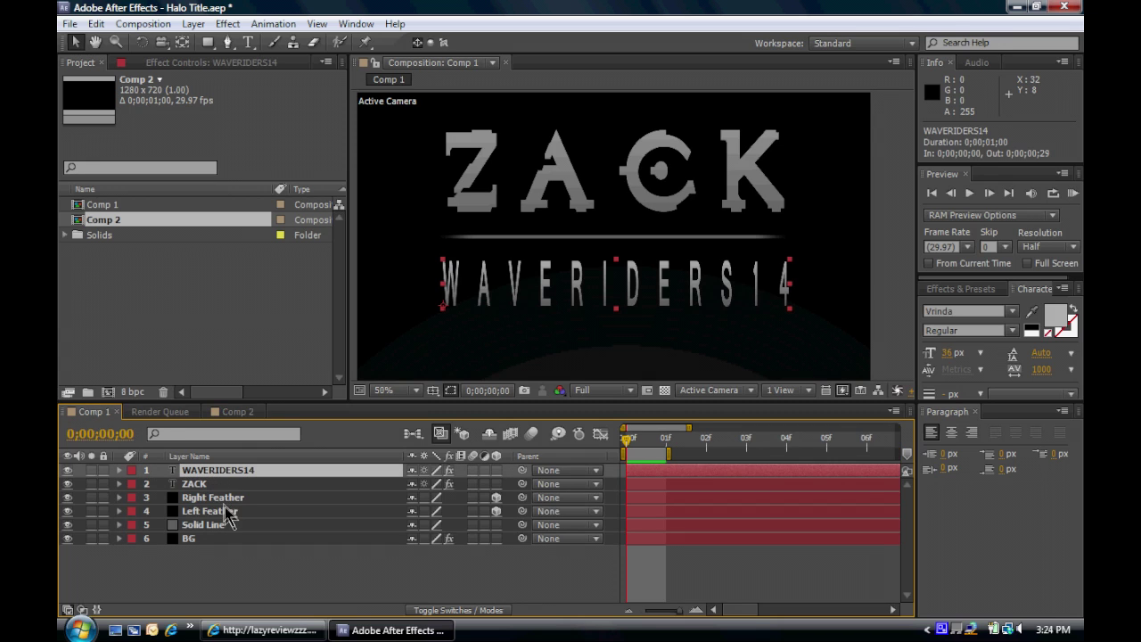
{"action": "left_click", "coordinate": [208, 540], "text": "shift"}
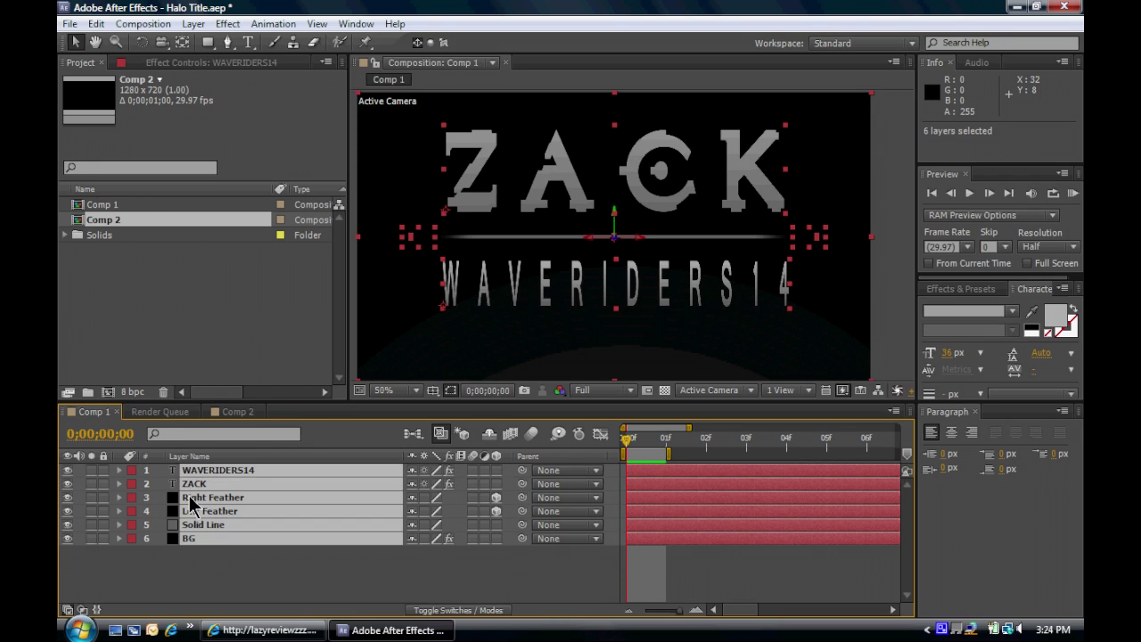
{"action": "left_click", "coordinate": [233, 412]}
{"action": "key", "text": "ctrl+v"}
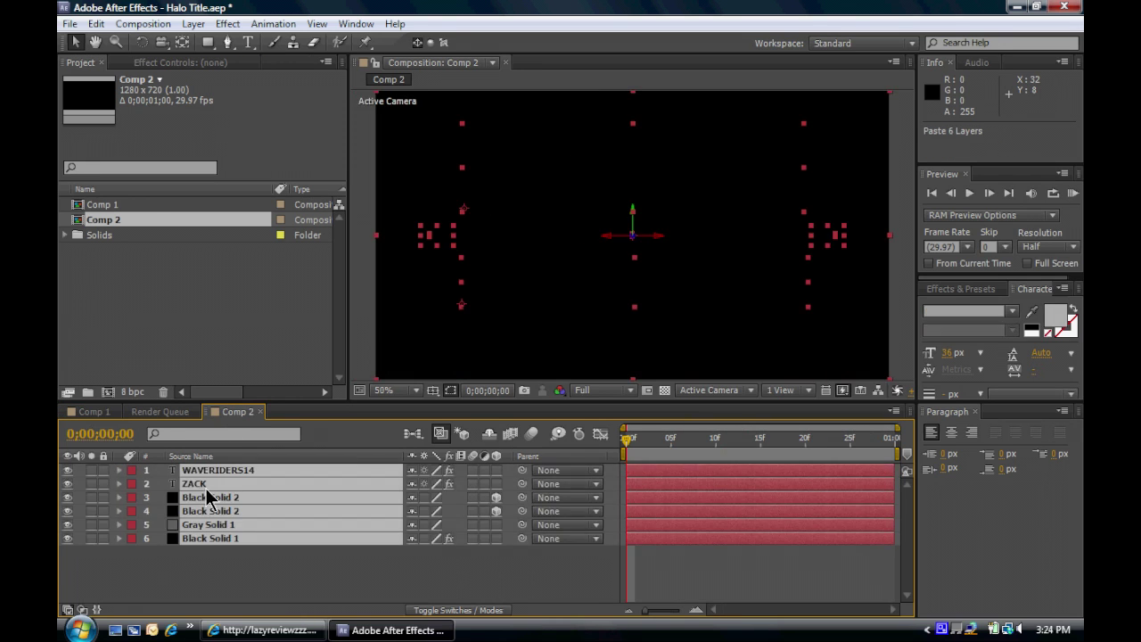
{"action": "left_click", "coordinate": [305, 556]}
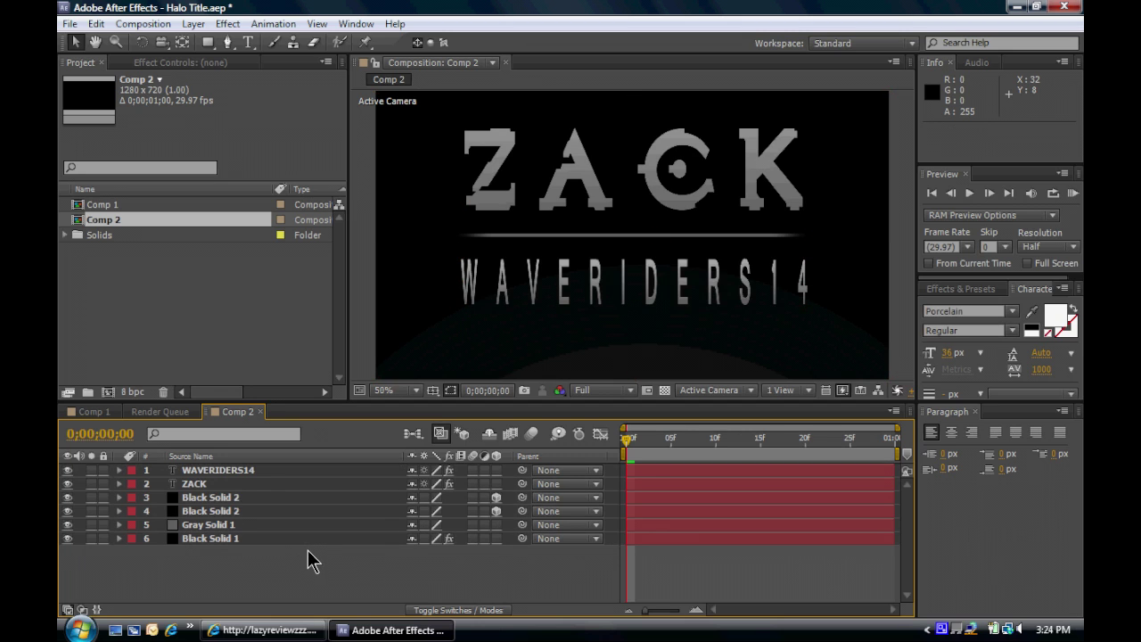
- Close Comp 2's timeline and deselect the layers in Comp 1
{"action": "left_click", "coordinate": [260, 412]}
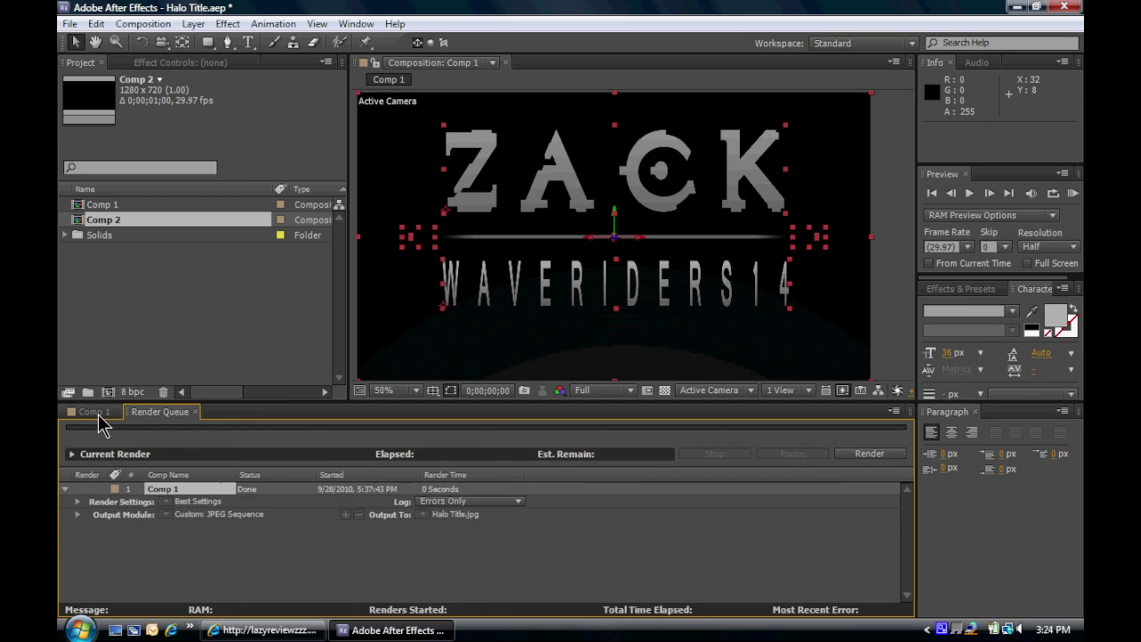
{"action": "left_click", "coordinate": [94, 413]}
{"action": "left_click", "coordinate": [241, 591]}
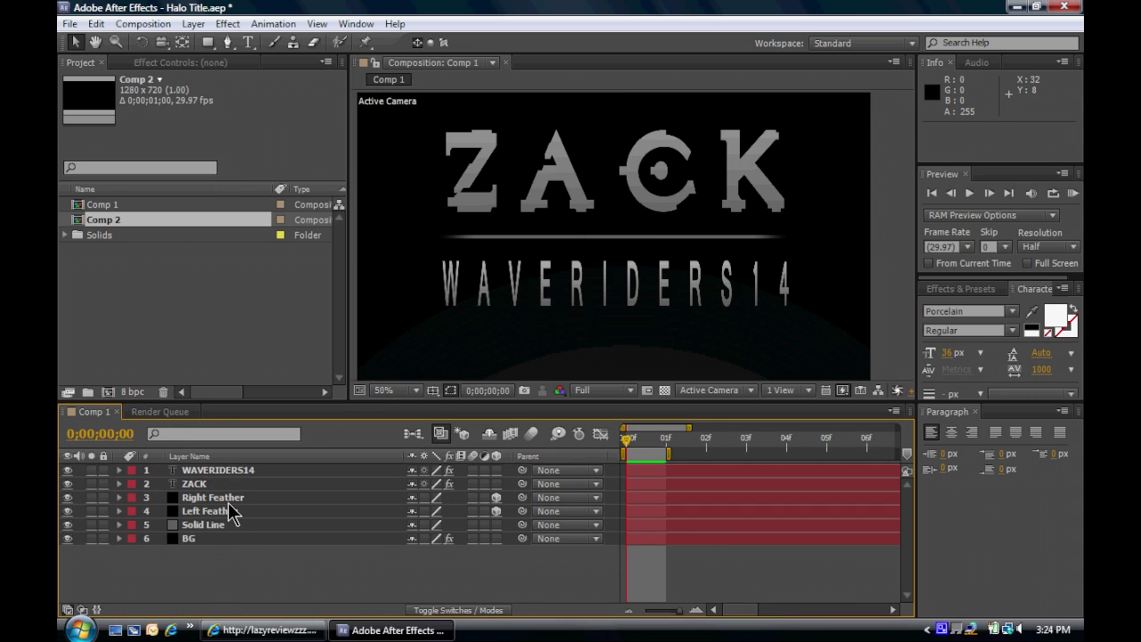
{"action": "left_click", "coordinate": [143, 23]}
- Create Comp 3 at 1280×720 and add a full-frame black solid
{"action": "left_click", "coordinate": [164, 41]}
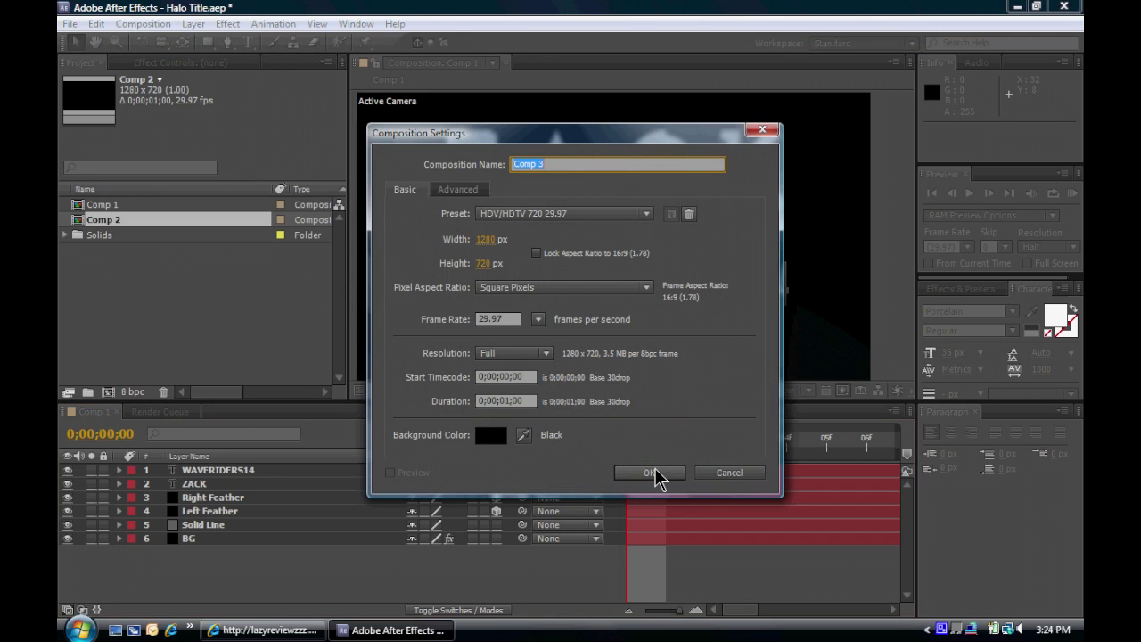
{"action": "left_click", "coordinate": [657, 478]}
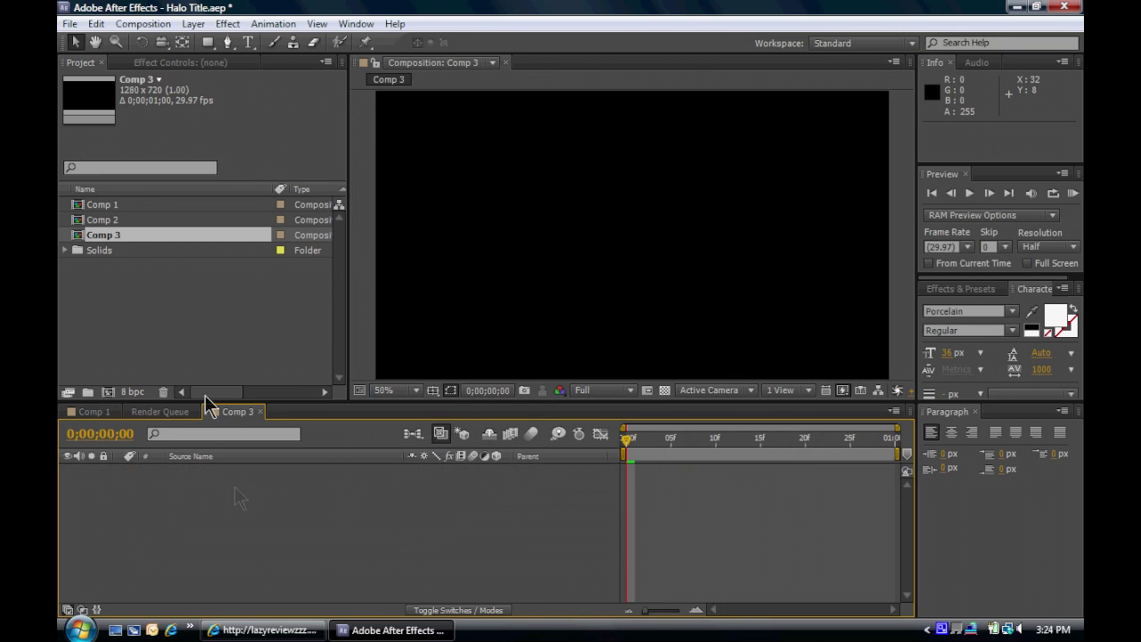
{"action": "left_click", "coordinate": [193, 23]}
{"action": "mouse_move", "coordinate": [261, 44]}
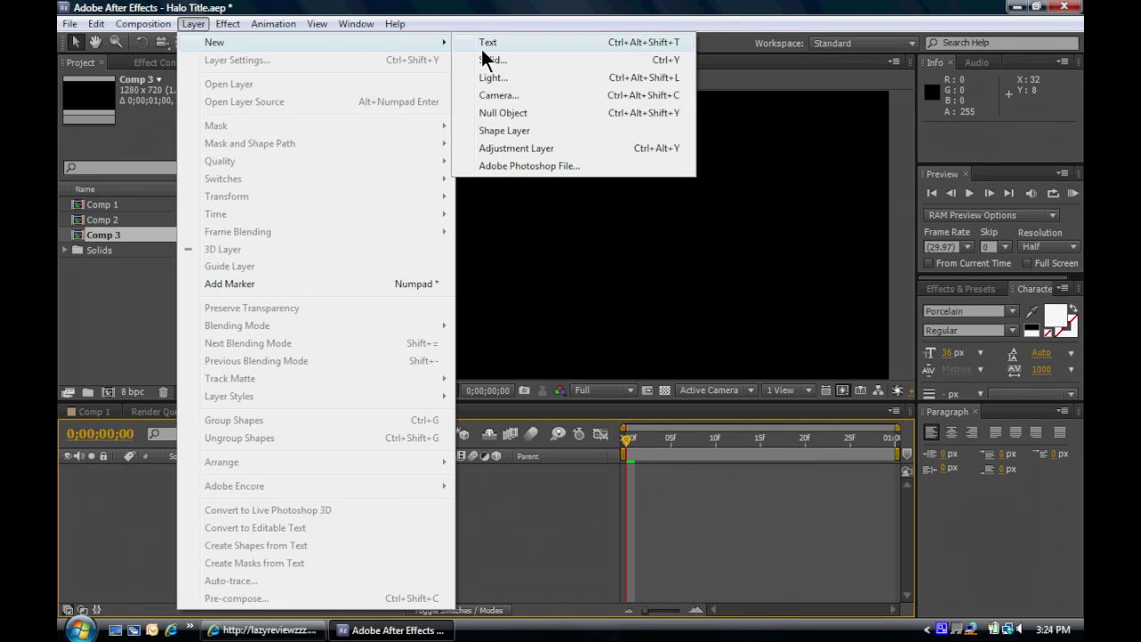
{"action": "left_click", "coordinate": [489, 59]}
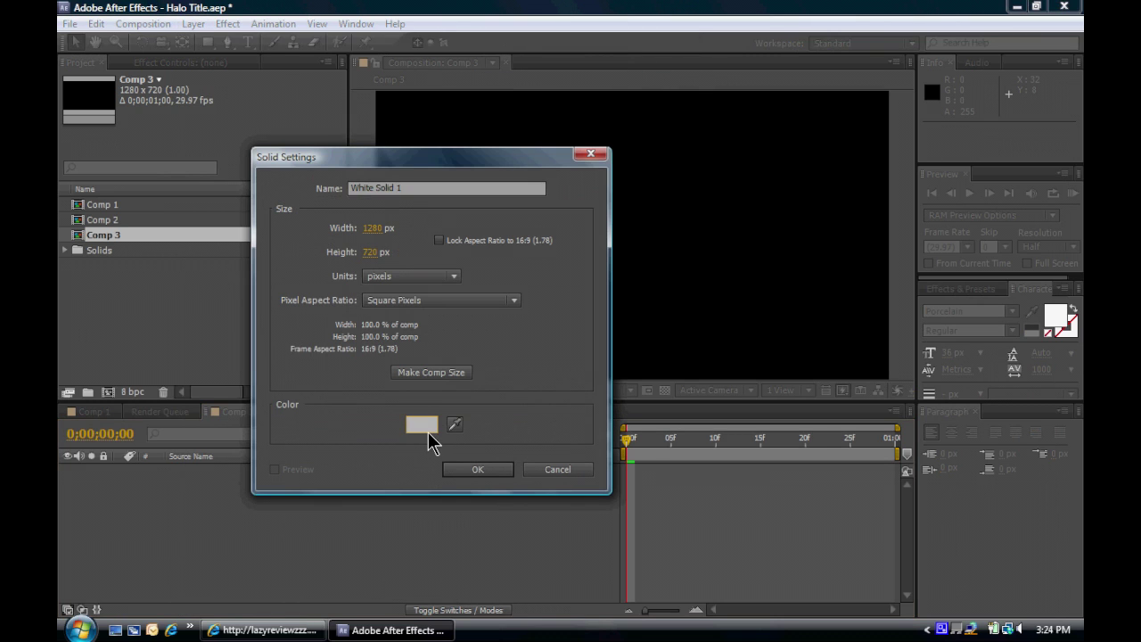
{"action": "left_click", "coordinate": [423, 425]}
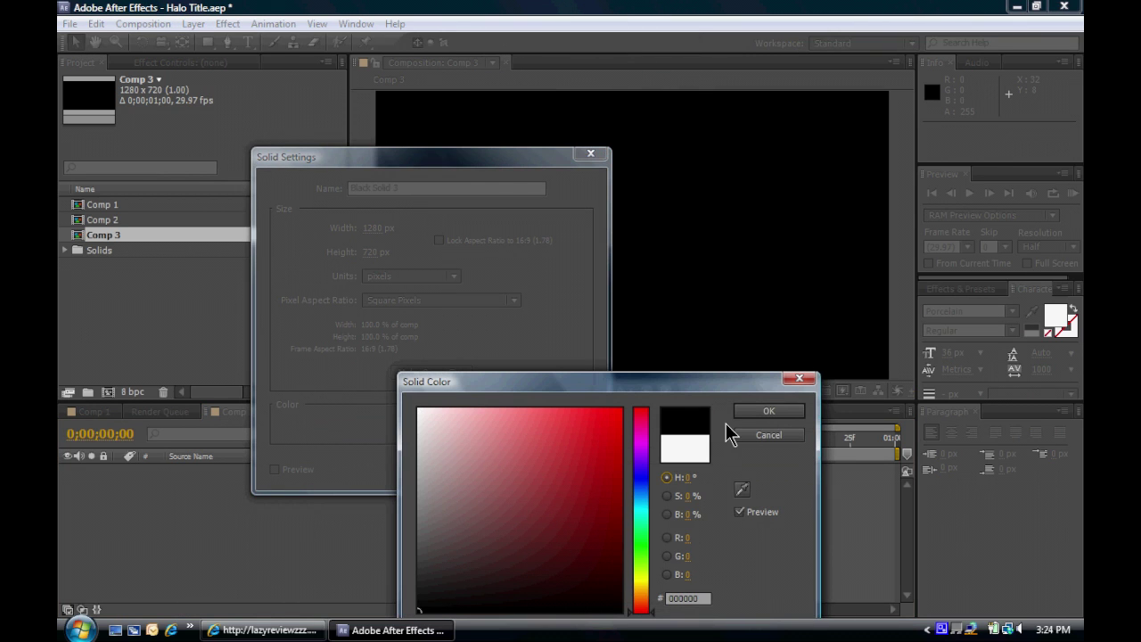
{"action": "left_click", "coordinate": [769, 411]}
{"action": "left_click", "coordinate": [476, 469]}
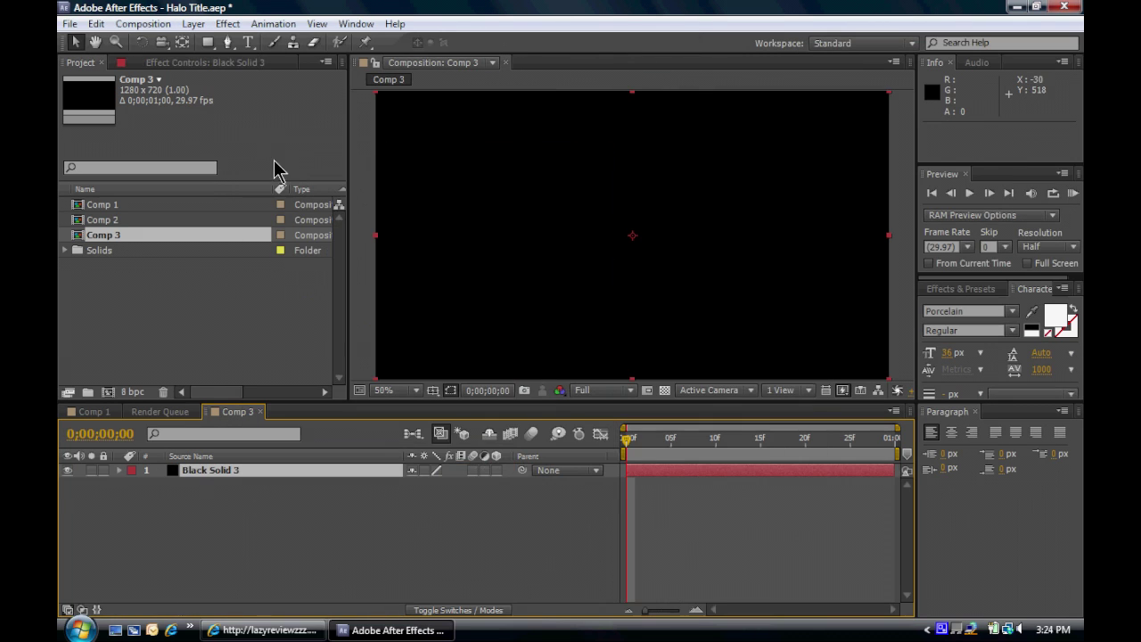
- Add a medium gray (#666666) solid above the black solid
{"action": "left_click", "coordinate": [194, 24]}
{"action": "mouse_move", "coordinate": [365, 51]}
{"action": "left_click", "coordinate": [489, 56]}
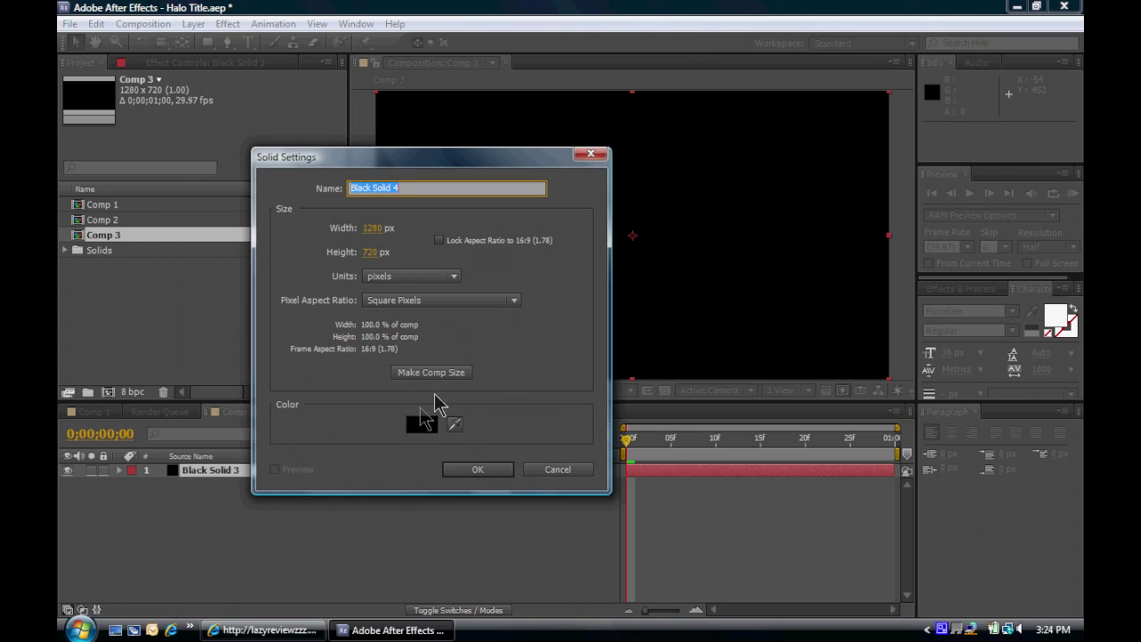
{"action": "left_click", "coordinate": [422, 424]}
{"action": "left_click", "coordinate": [416, 529]}
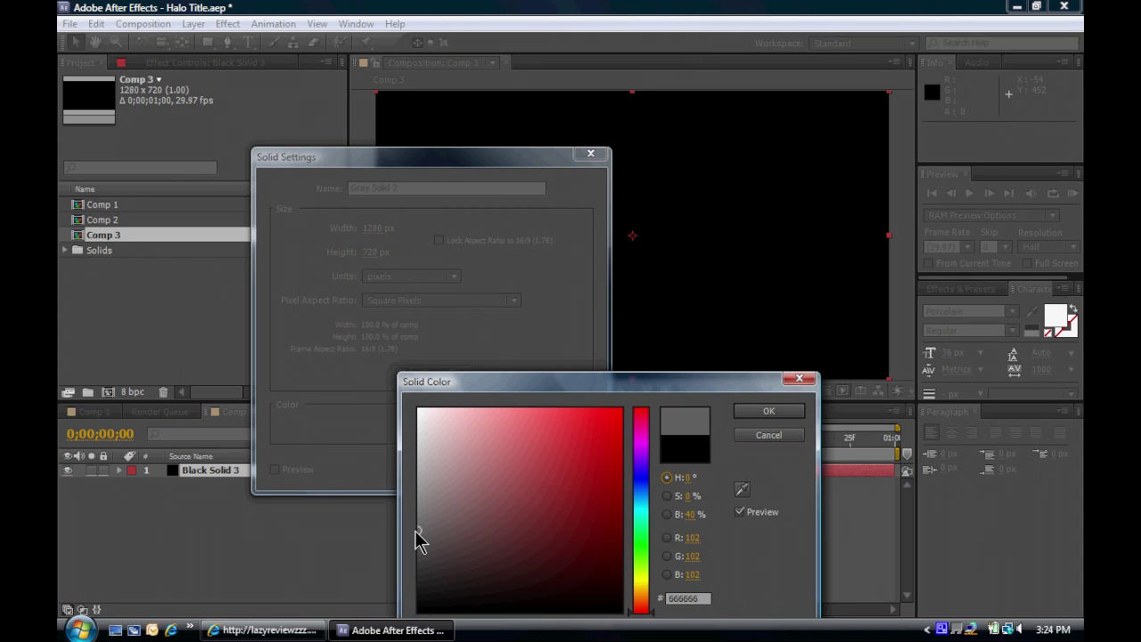
{"action": "left_click", "coordinate": [758, 411]}
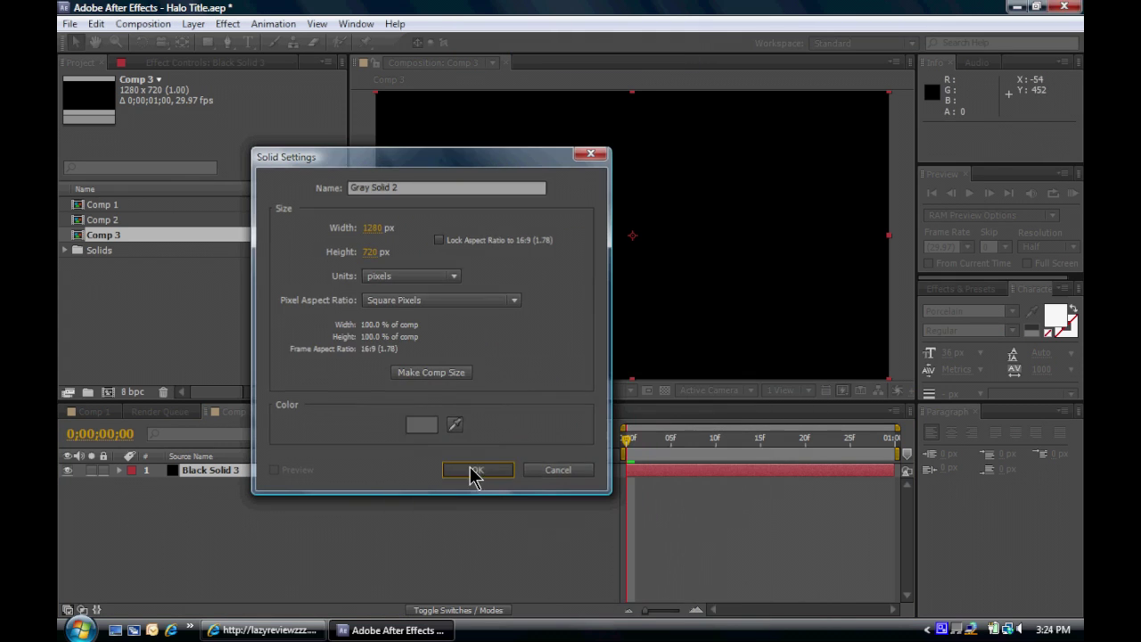
{"action": "left_click", "coordinate": [473, 473]}
- Check the Halo Reach reference image, then select the Black Solid 3 layer
{"action": "left_click", "coordinate": [267, 631]}
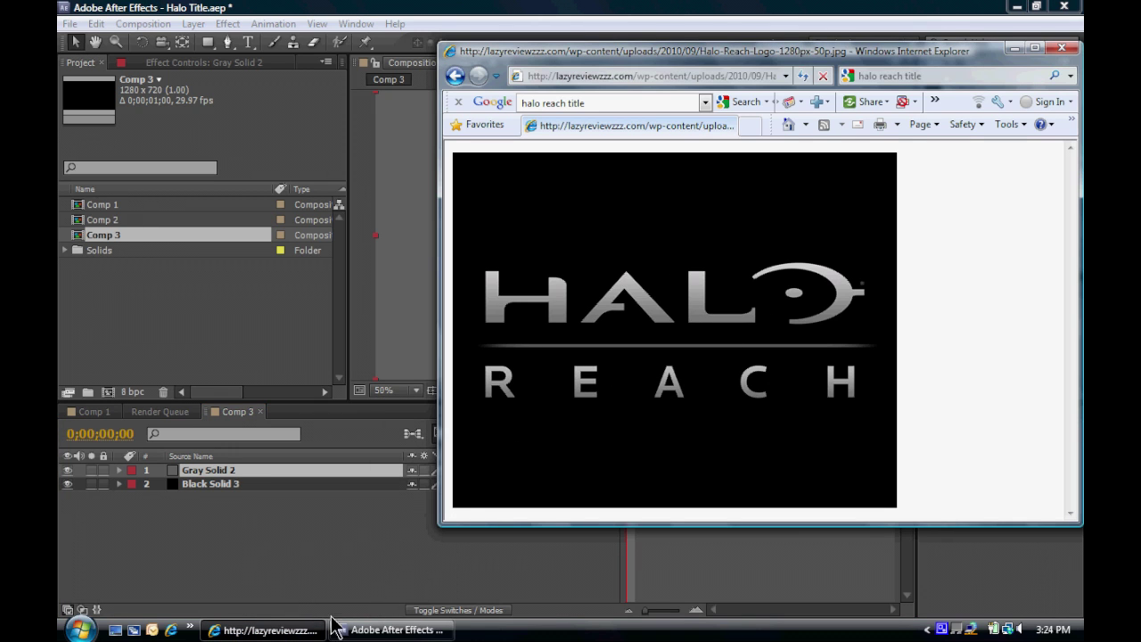
{"action": "left_click", "coordinate": [300, 631]}
{"action": "left_click", "coordinate": [204, 486]}
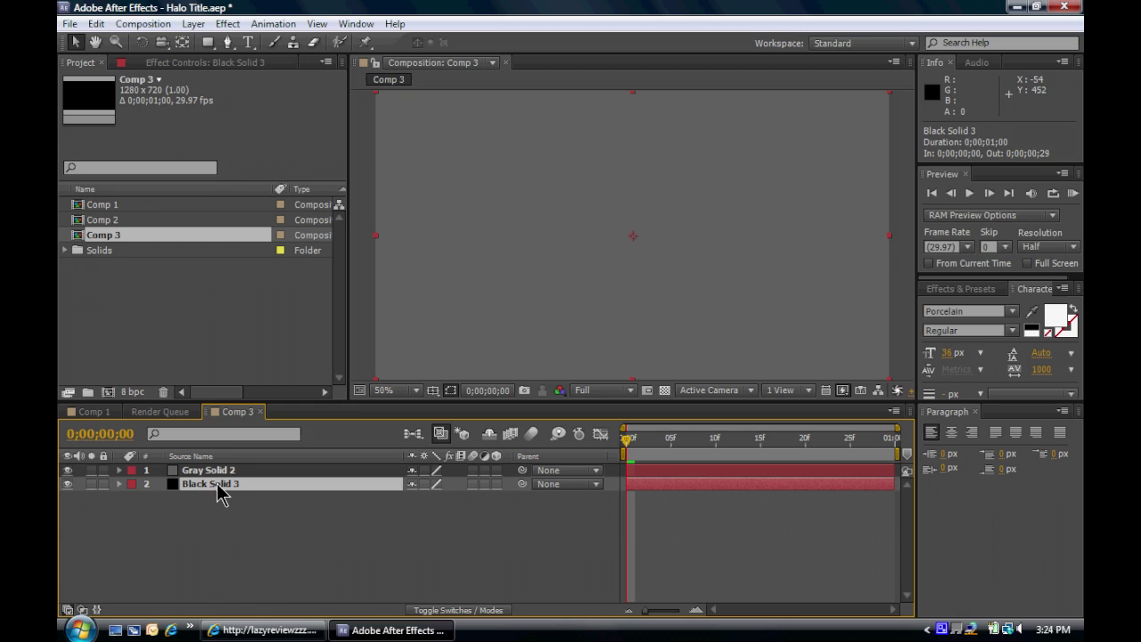
- Rename the Black Solid 3 layer to BG
{"action": "key", "text": "Return"}
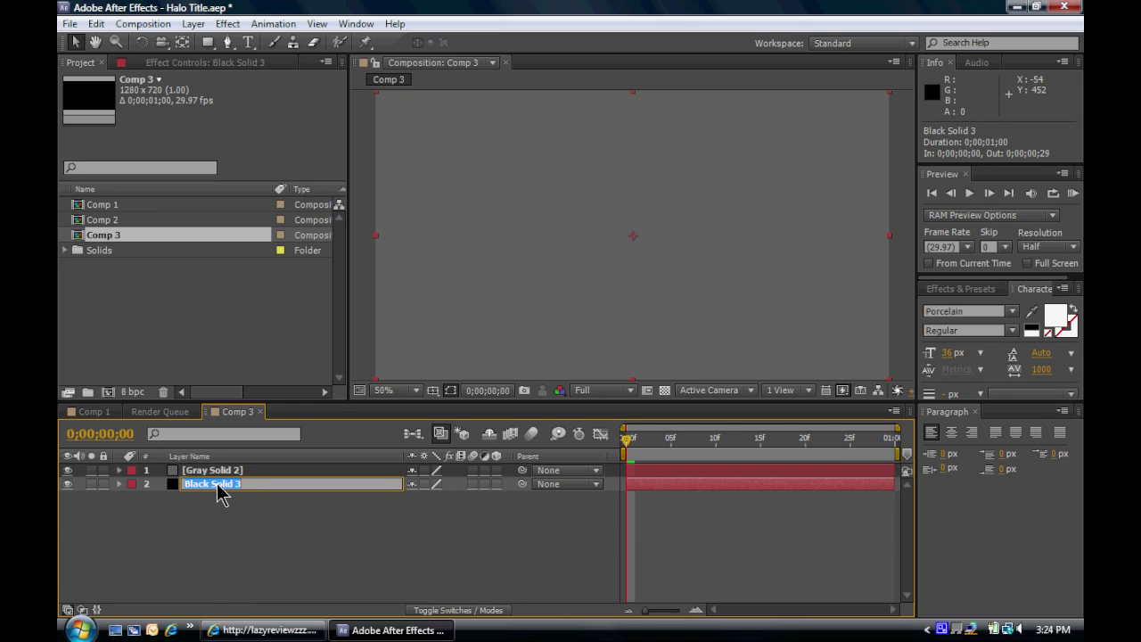
{"action": "type", "text": "Bg"}
{"action": "key", "text": "Return"}
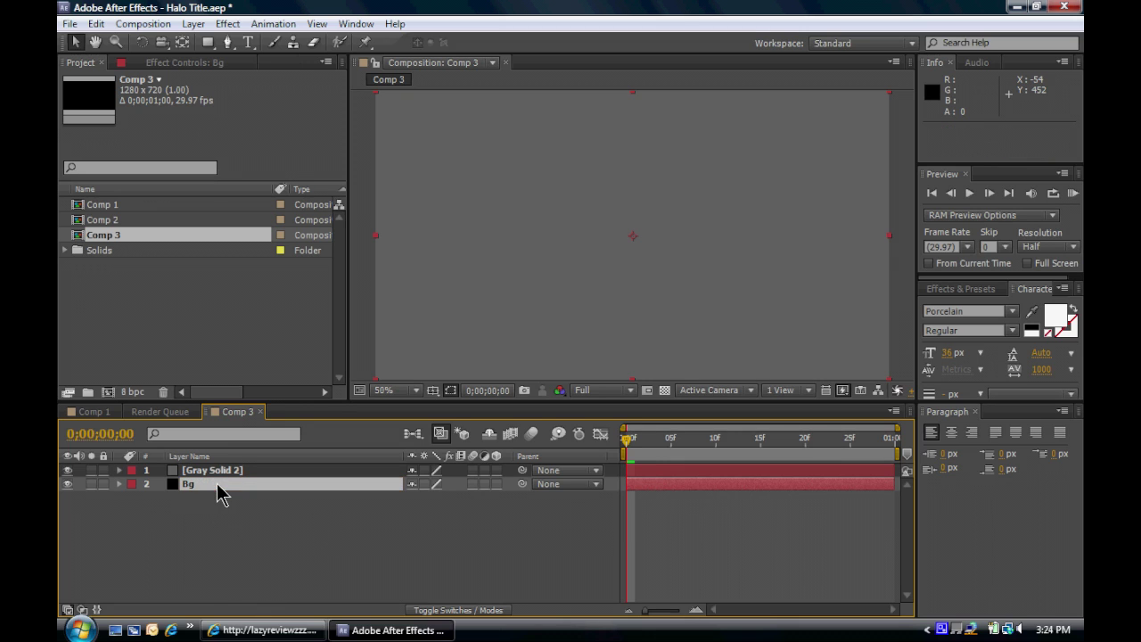
{"action": "key", "text": "Return"}
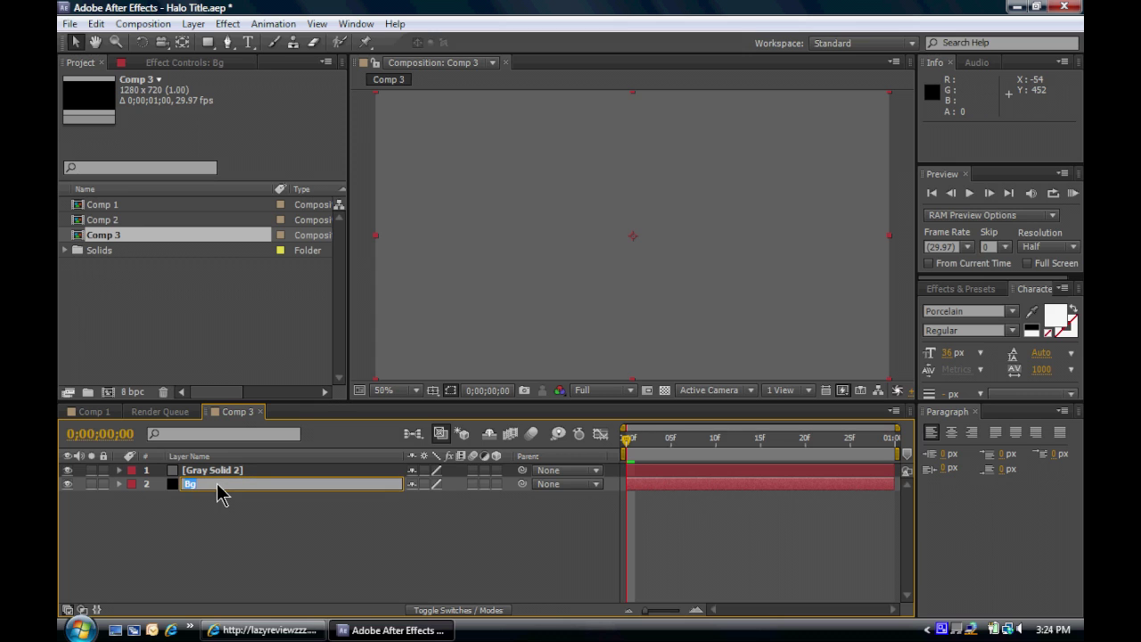
{"action": "type", "text": "BG"}
{"action": "key", "text": "Return"}
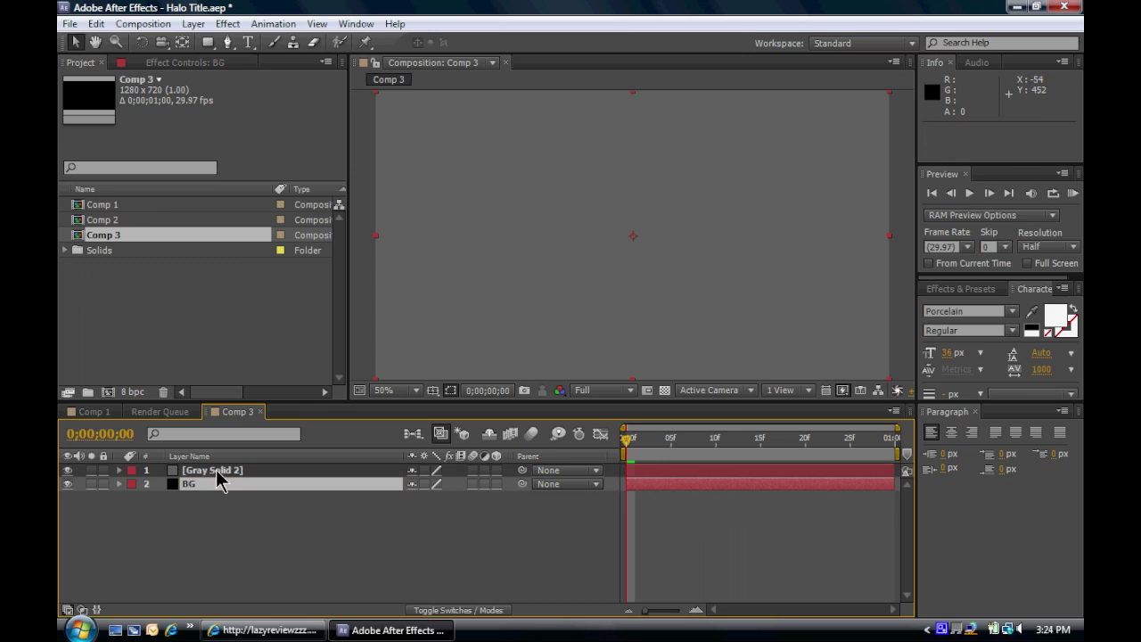
- Rename the Gray Solid 2 layer to Solid Line
{"action": "left_click", "coordinate": [217, 473]}
{"action": "key", "text": "Return"}
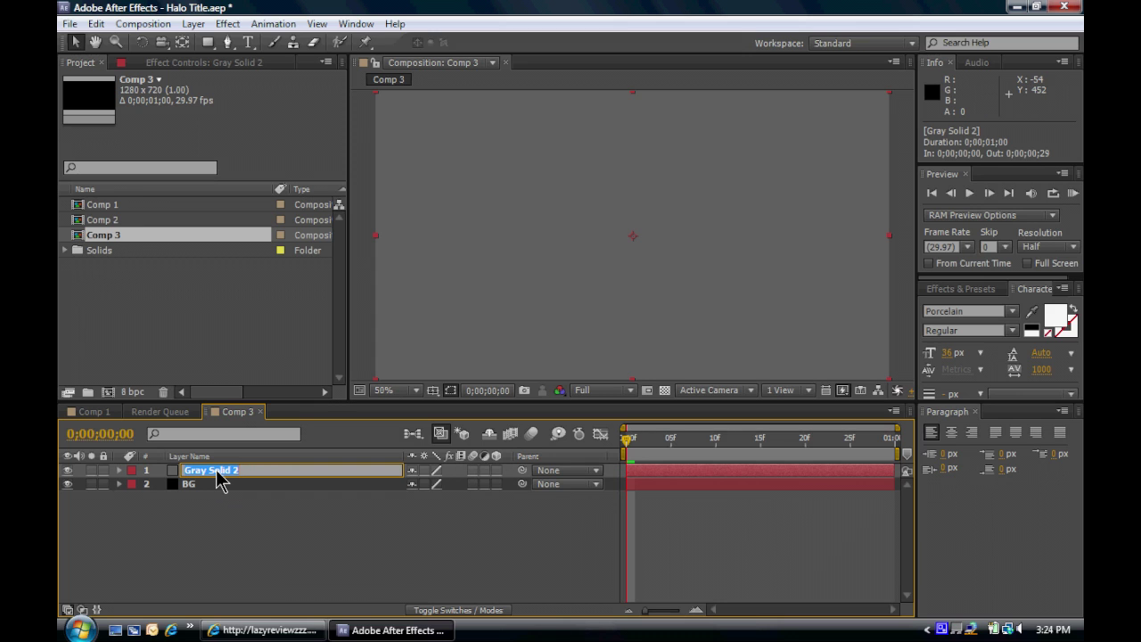
{"action": "type", "text": "So"}
{"action": "key", "text": "Return"}
{"action": "left_click", "coordinate": [246, 522]}
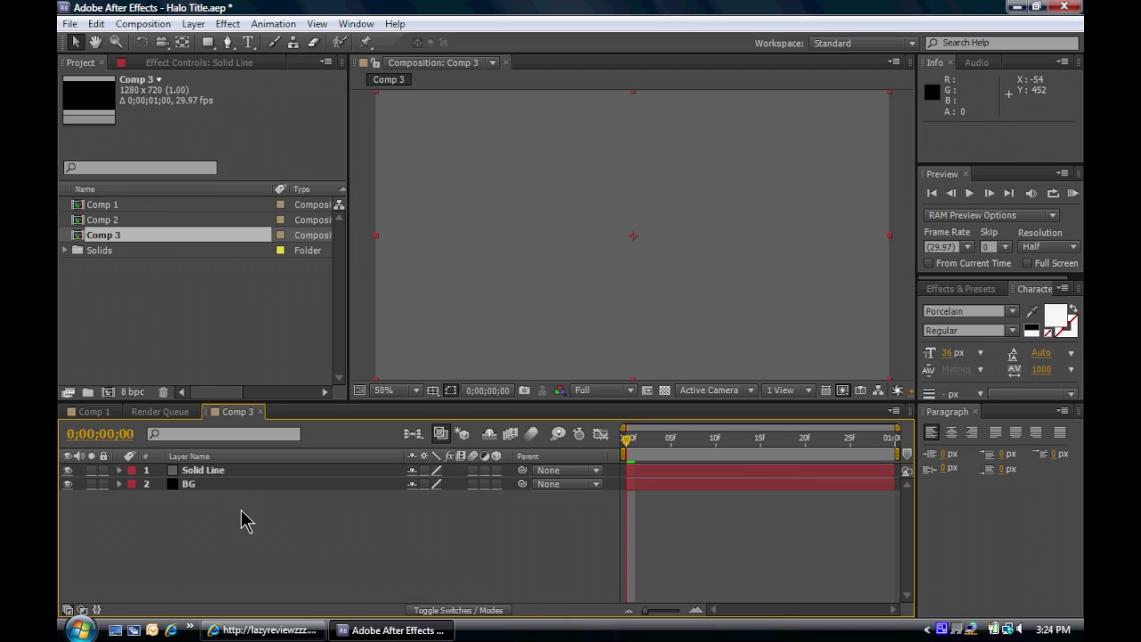
- Squash the Solid Line layer into a thin horizontal band, undoing an accidental move
{"action": "left_click", "coordinate": [218, 473]}
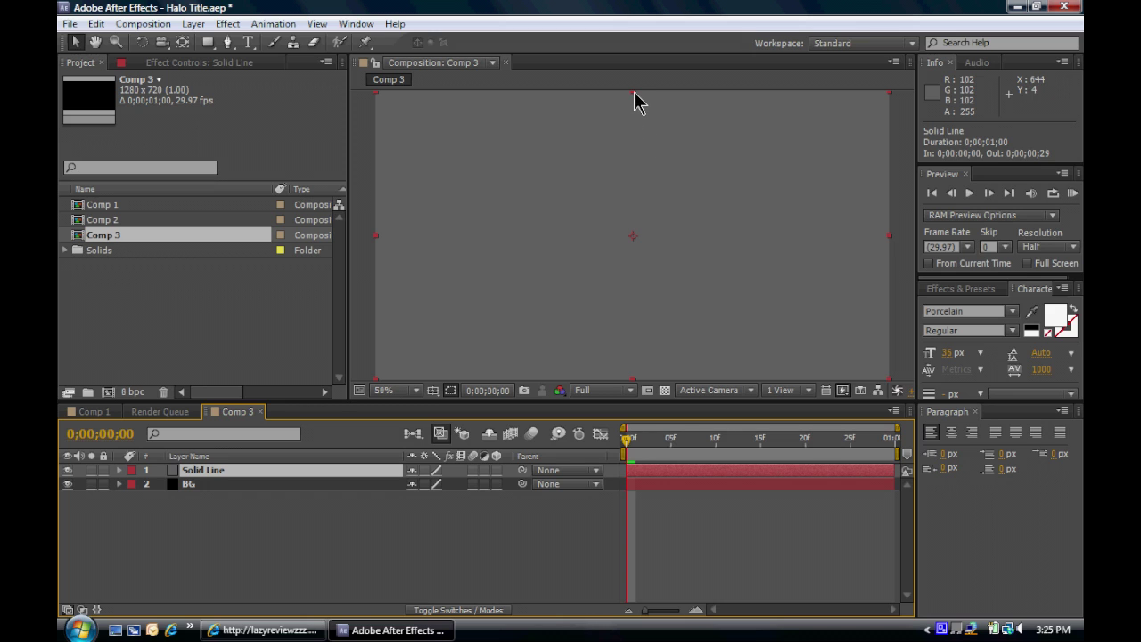
{"action": "left_click_drag", "start_coordinate": [633, 100], "coordinate": [643, 237]}
{"action": "left_click", "coordinate": [363, 291]}
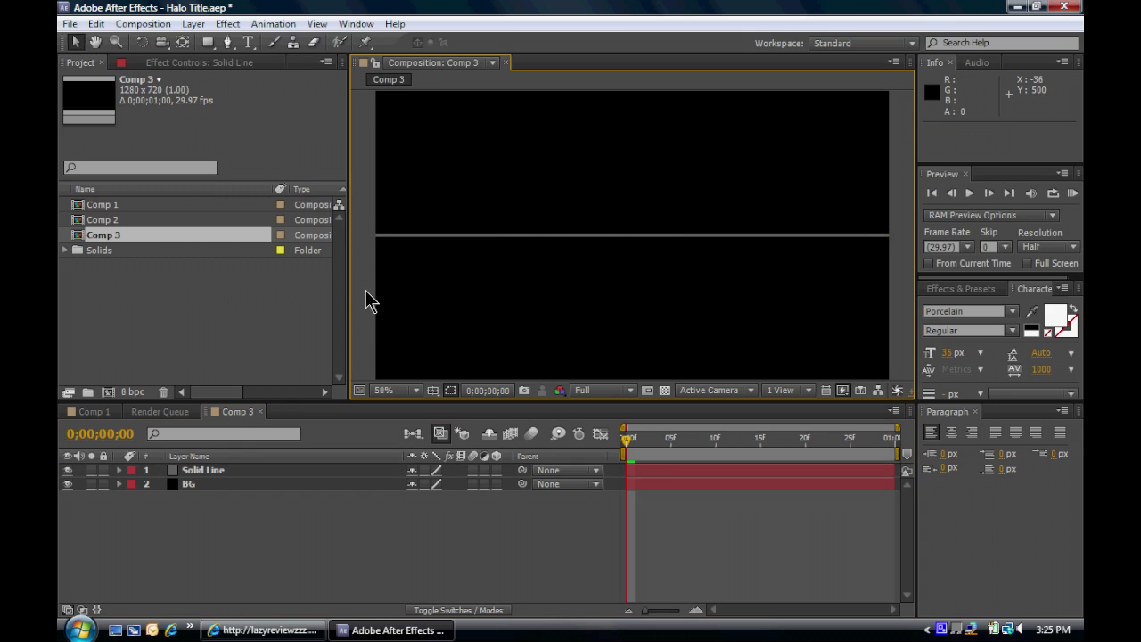
{"action": "left_click", "coordinate": [604, 238]}
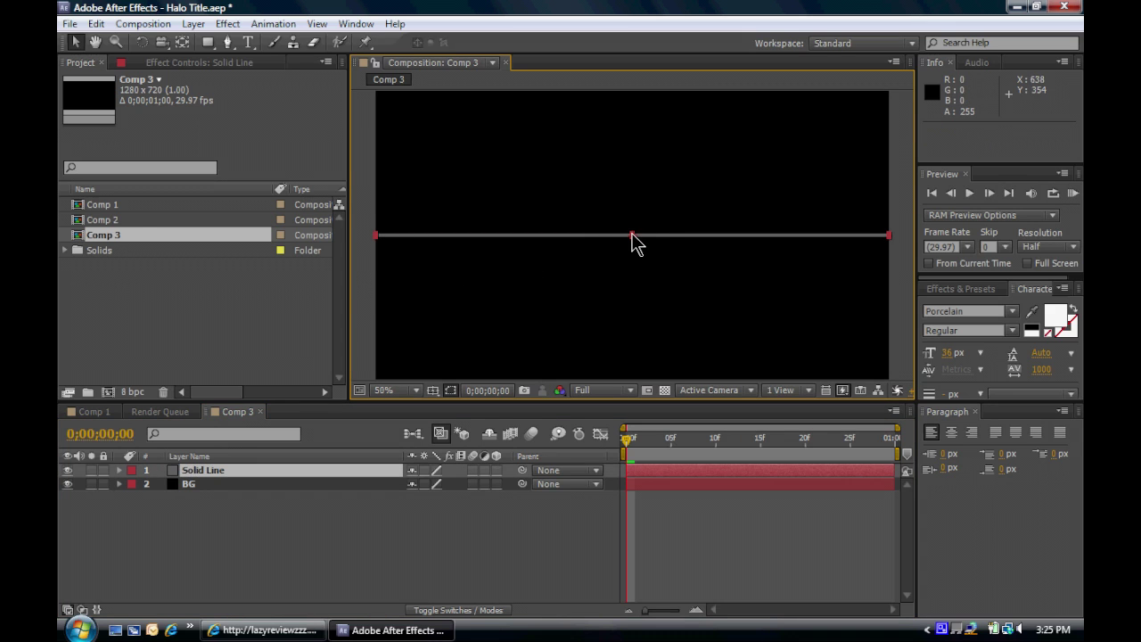
{"action": "left_click_drag", "start_coordinate": [632, 236], "coordinate": [629, 242]}
{"action": "key", "text": "ctrl+z"}
- Zoom in and scale the line to 100%, 2% height, then zoom back to 50%
{"action": "scroll", "coordinate": [633, 258], "scroll_direction": "up", "scroll_amount": 2}
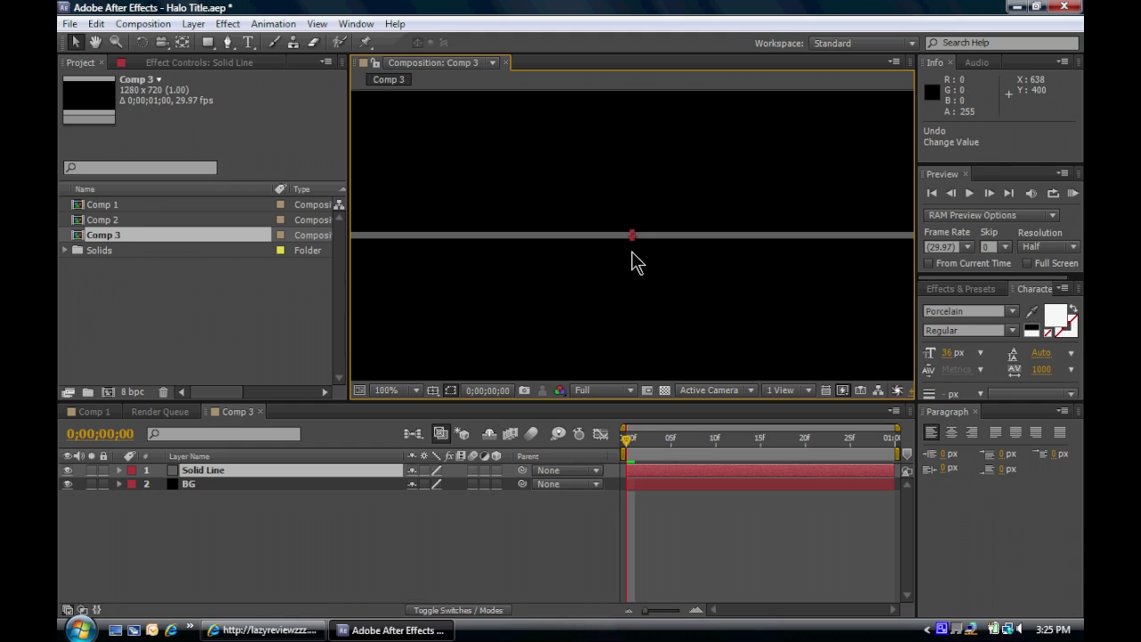
{"action": "scroll", "coordinate": [635, 259], "scroll_direction": "up", "scroll_amount": 3}
{"action": "left_click_drag", "start_coordinate": [634, 223], "coordinate": [634, 226]}
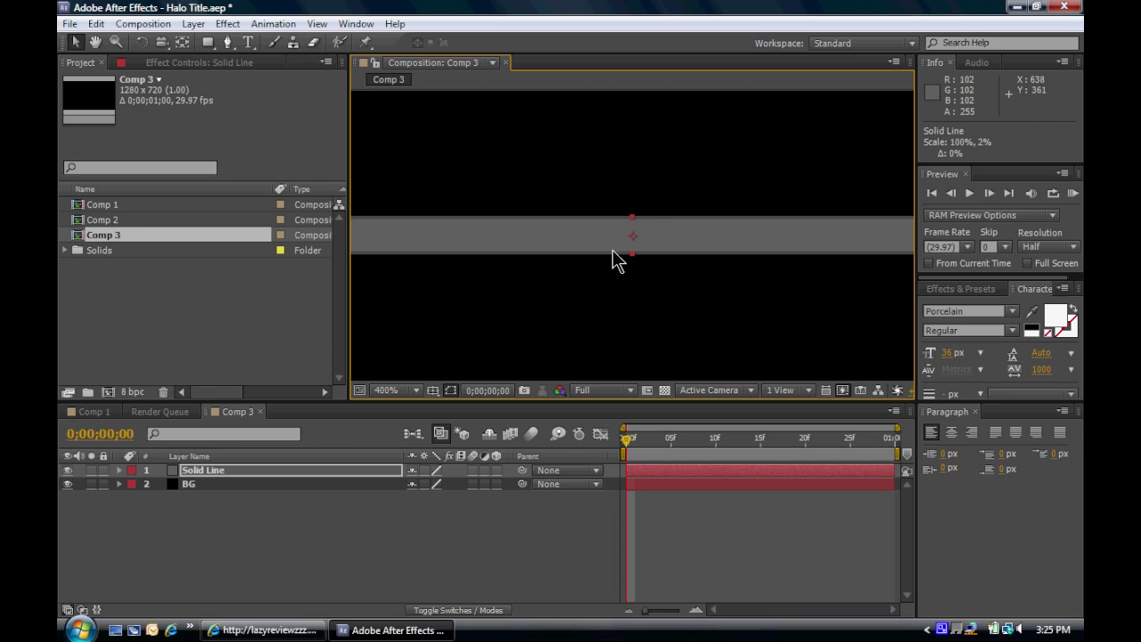
{"action": "scroll", "coordinate": [611, 256], "scroll_direction": "down", "scroll_amount": 3}
{"action": "scroll", "coordinate": [612, 271], "scroll_direction": "down", "scroll_amount": 1}
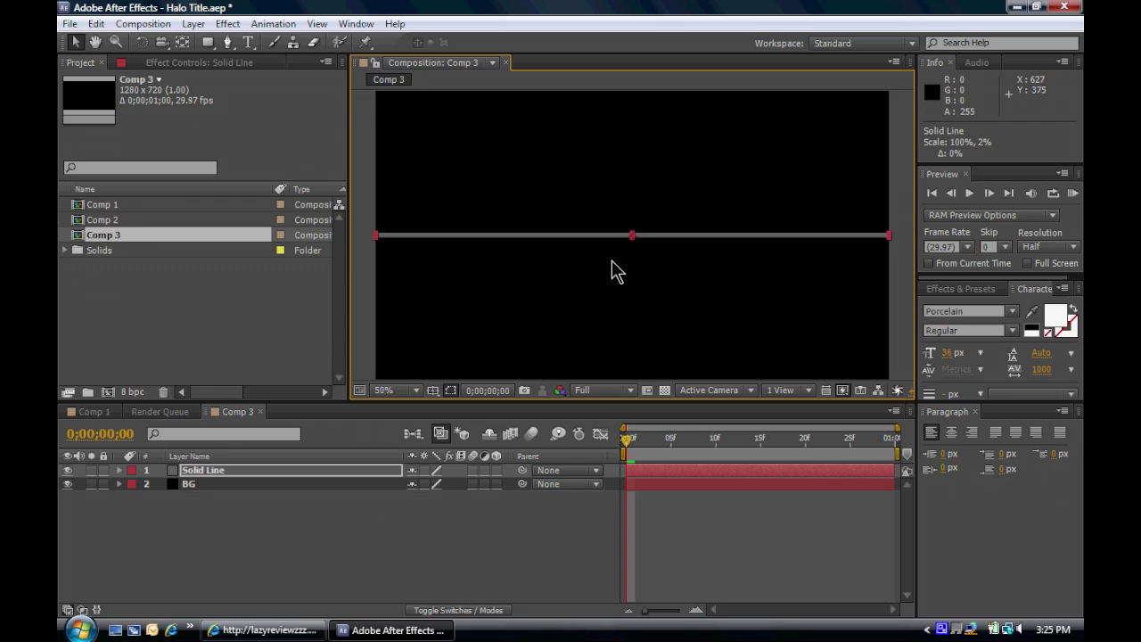
{"action": "left_click", "coordinate": [365, 290]}
{"action": "left_click", "coordinate": [547, 237]}
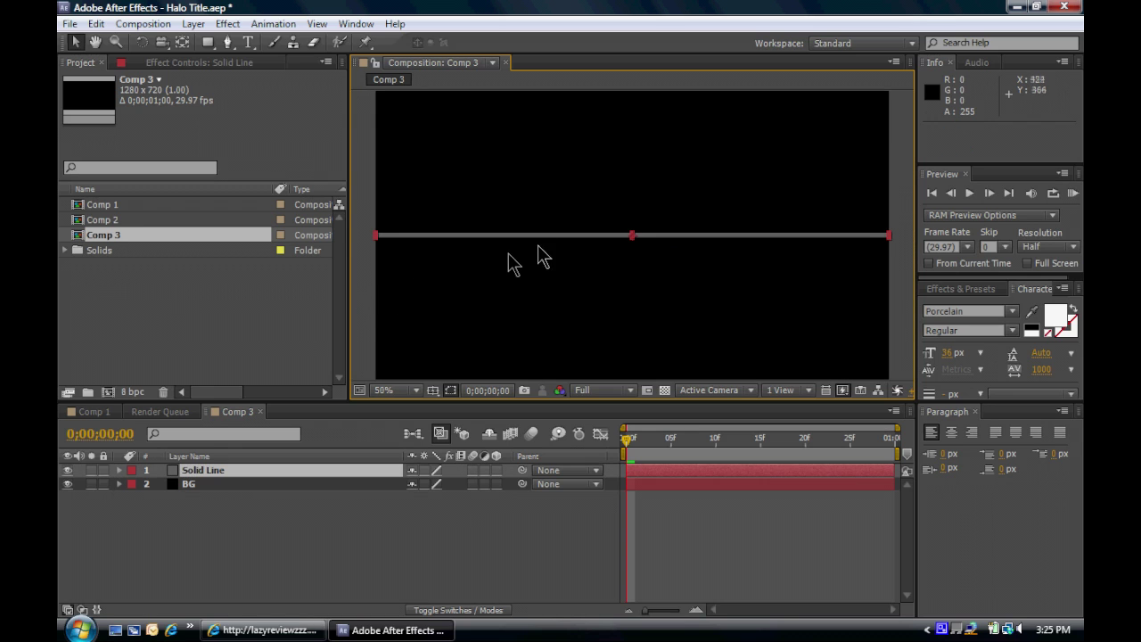
{"action": "left_click", "coordinate": [364, 313]}
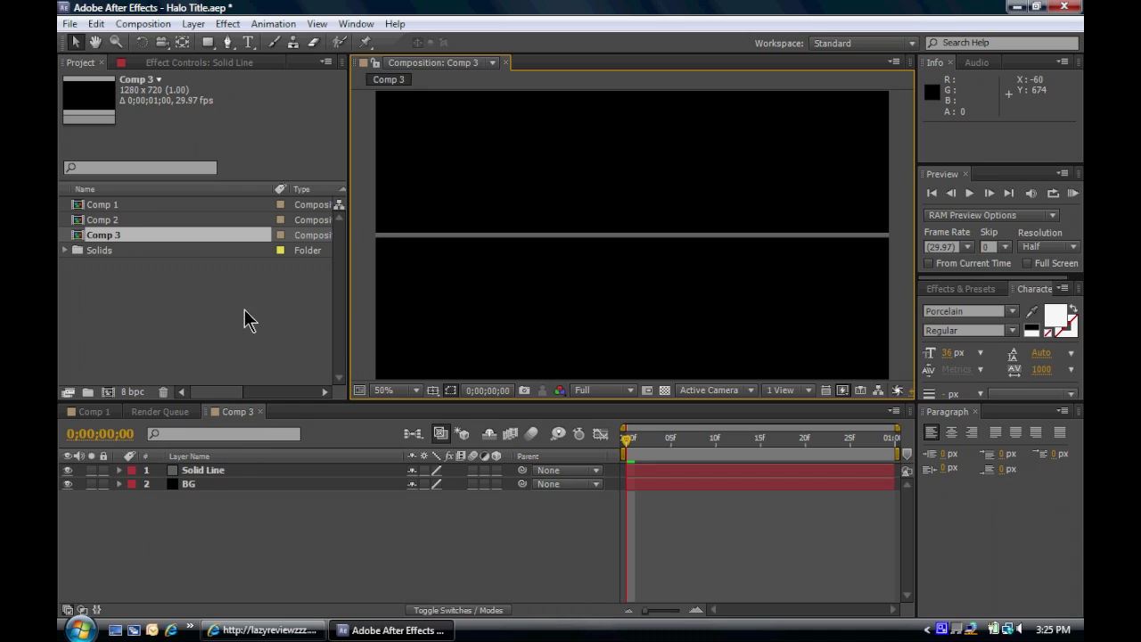
- Type the title as a new text layer above the grey line
{"action": "left_click", "coordinate": [248, 42]}
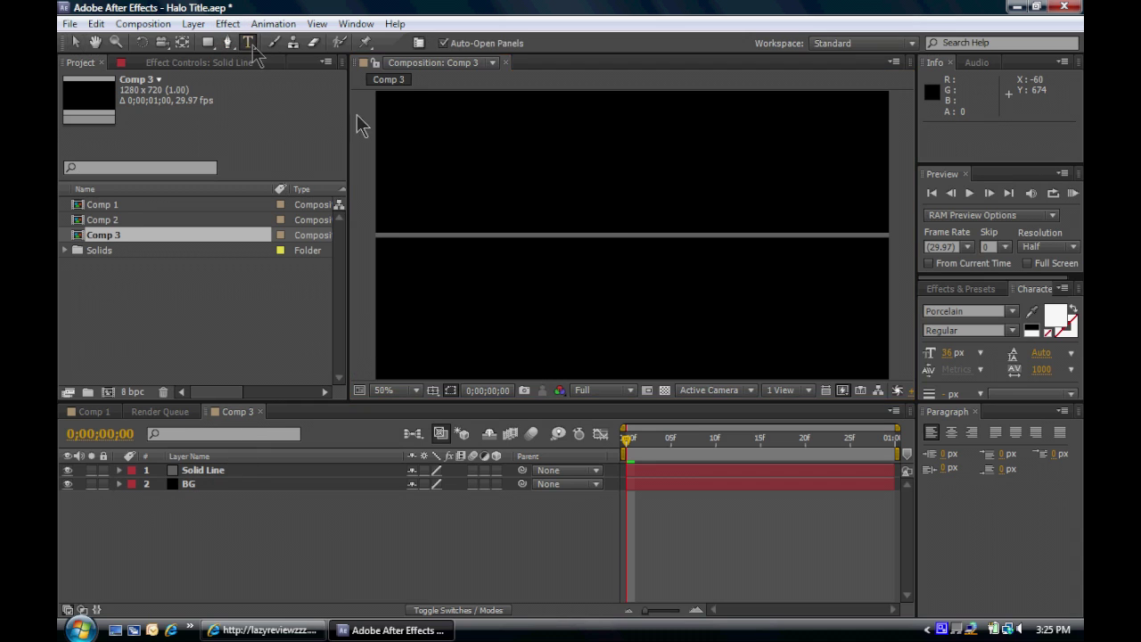
{"action": "left_click", "coordinate": [528, 201]}
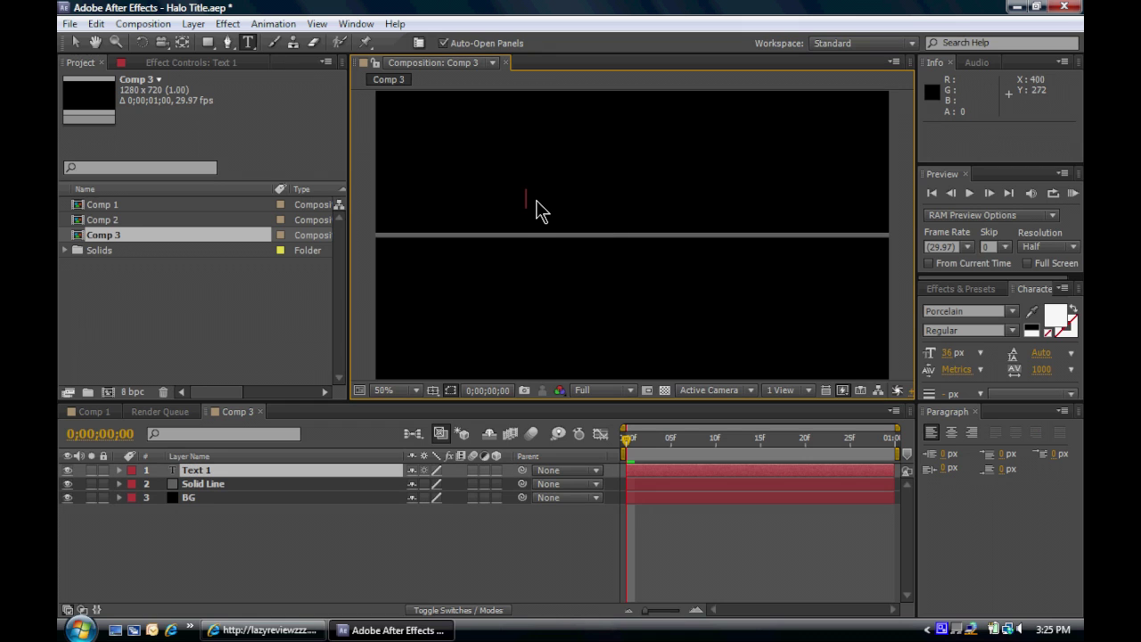
{"action": "type", "text": "HALO"}
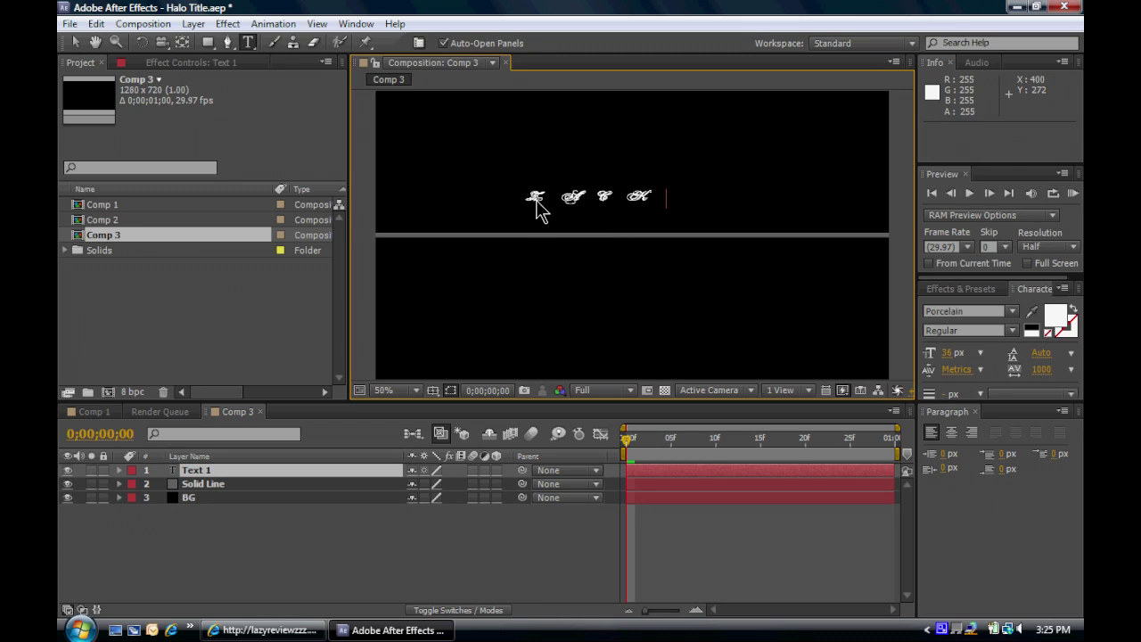
{"action": "left_click", "coordinate": [76, 42]}
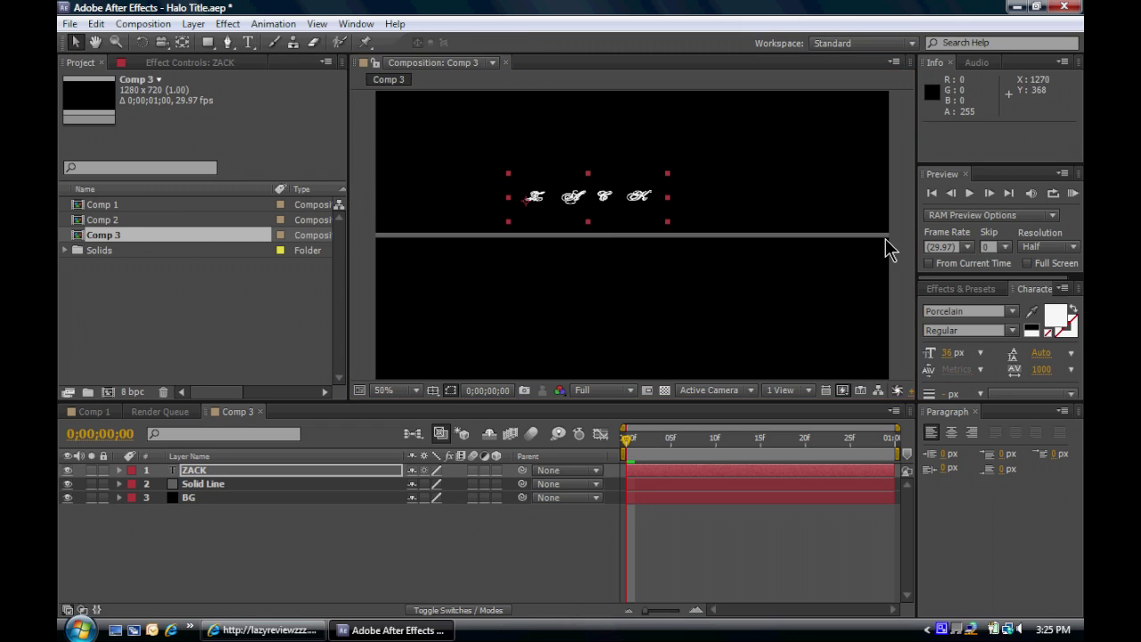
- Set the title's font to Halo and move it down toward the grey line
{"action": "left_click", "coordinate": [1015, 314]}
{"action": "scroll", "coordinate": [1011, 370], "scroll_direction": "up", "scroll_amount": 10}
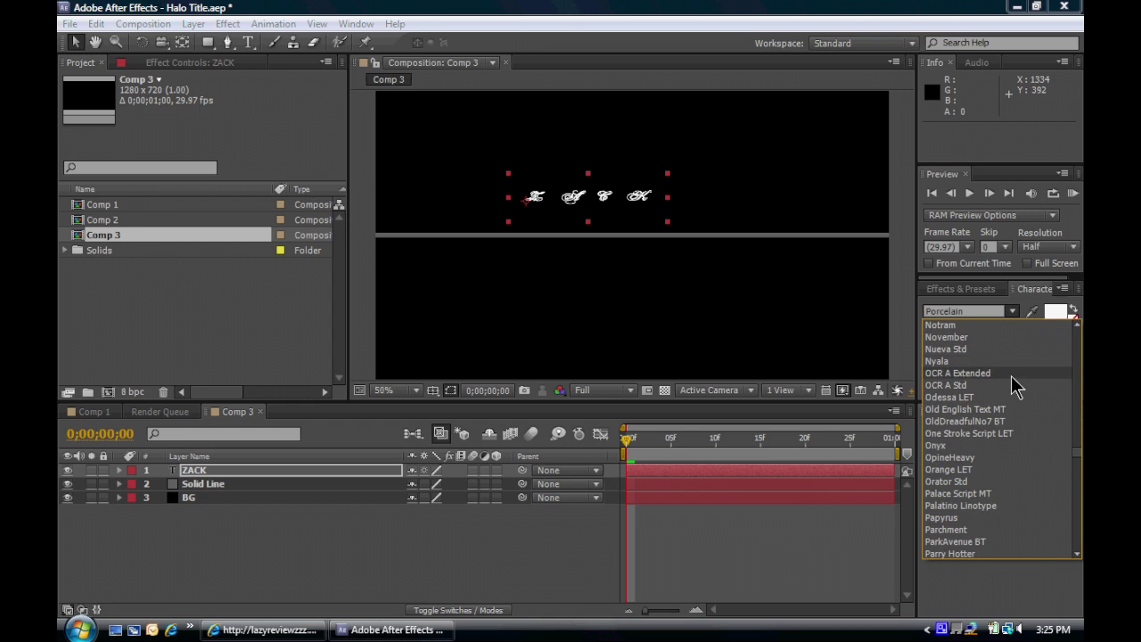
{"action": "scroll", "coordinate": [1015, 370], "scroll_direction": "up", "scroll_amount": 20}
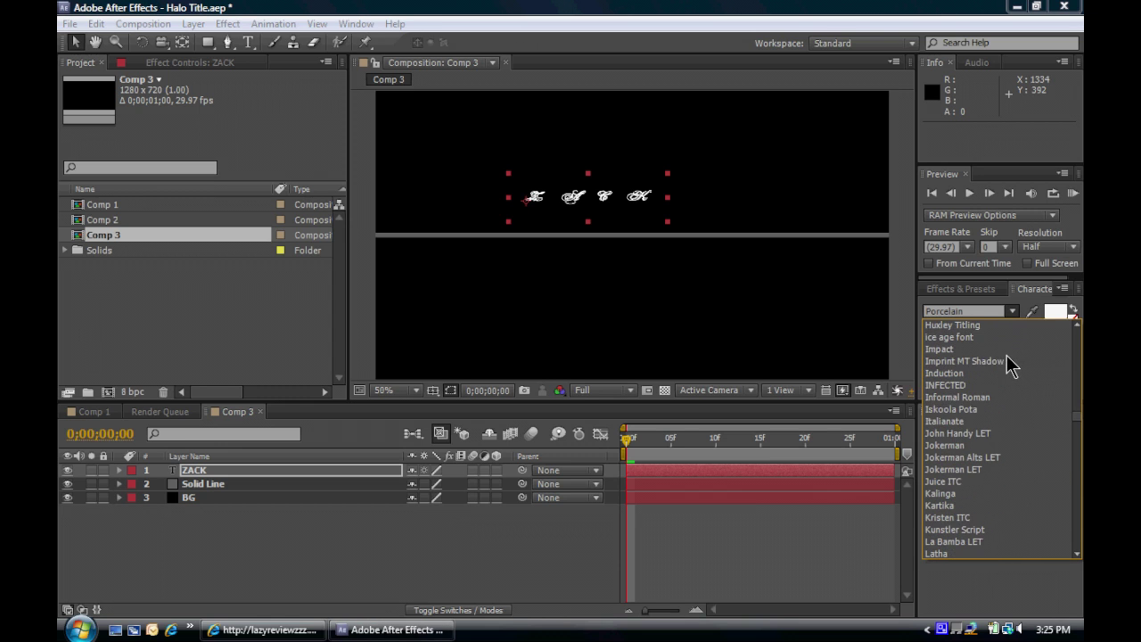
{"action": "scroll", "coordinate": [1010, 365], "scroll_direction": "up", "scroll_amount": 6}
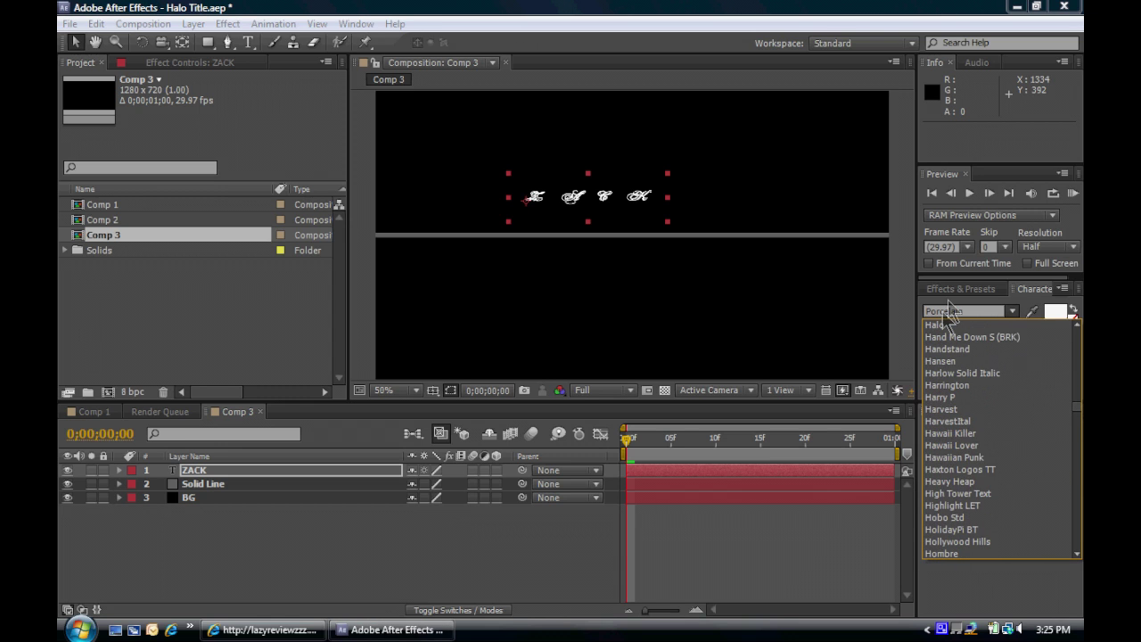
{"action": "left_click", "coordinate": [942, 326]}
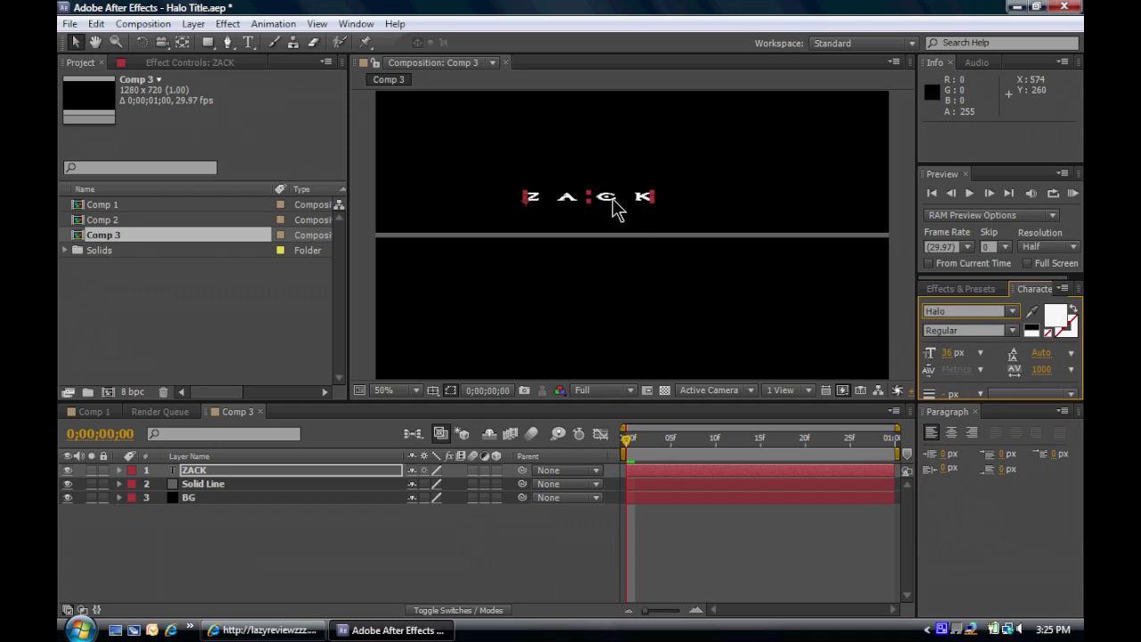
{"action": "left_click_drag", "start_coordinate": [614, 207], "coordinate": [639, 214]}
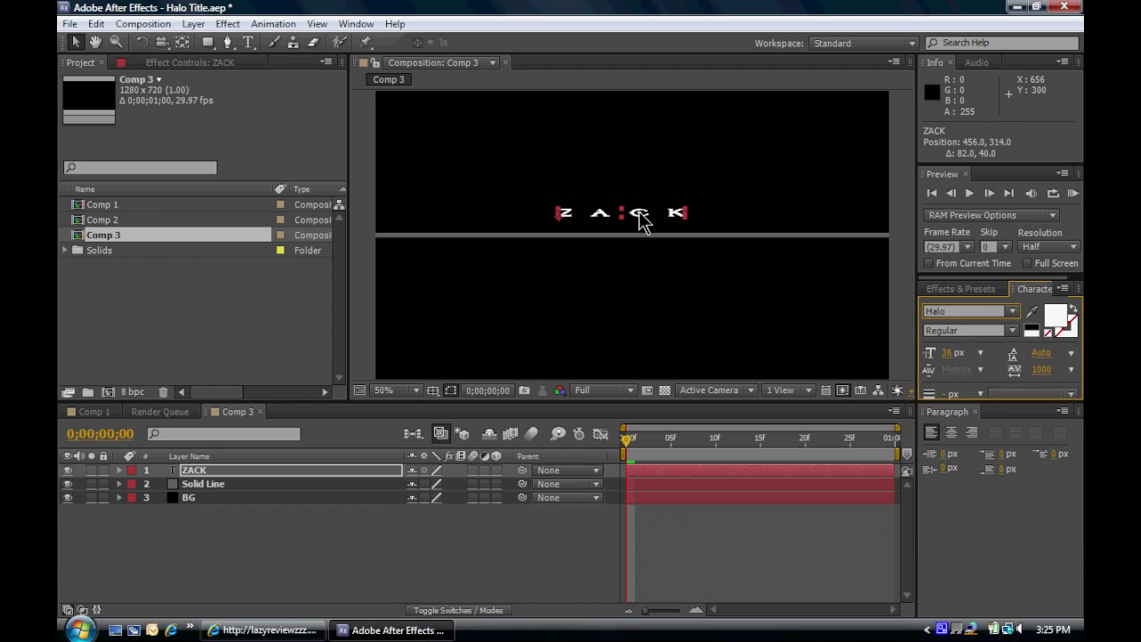
- Confirm the ZACK fill colour, stretch the text larger and shift it left
{"action": "left_click", "coordinate": [1055, 316]}
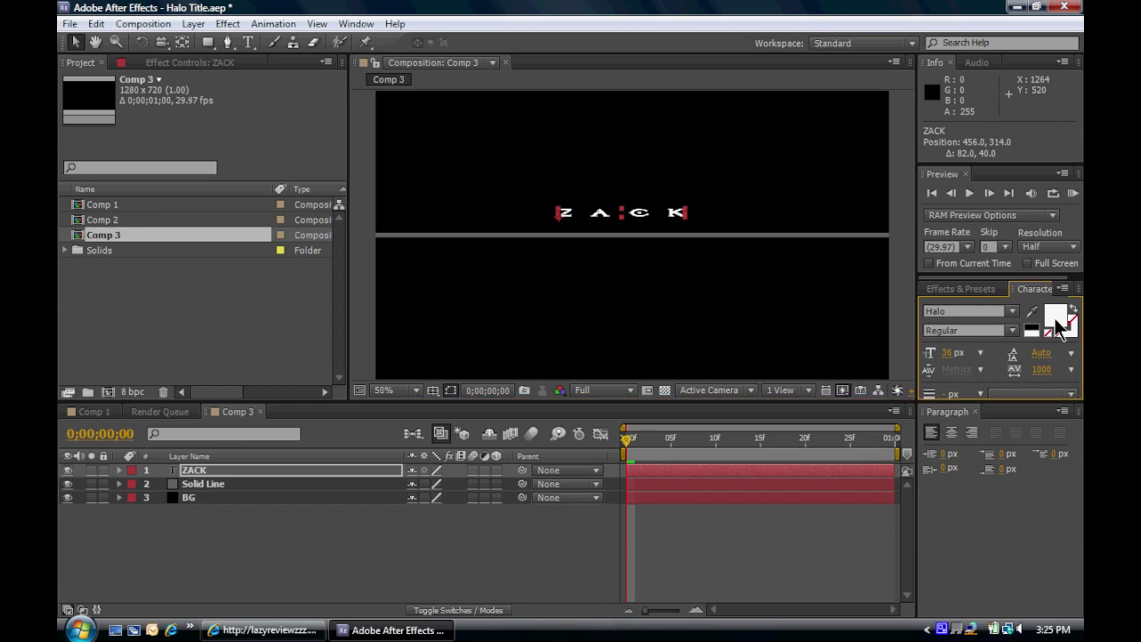
{"action": "left_click", "coordinate": [768, 411]}
{"action": "left_click_drag", "start_coordinate": [640, 216], "coordinate": [839, 141]}
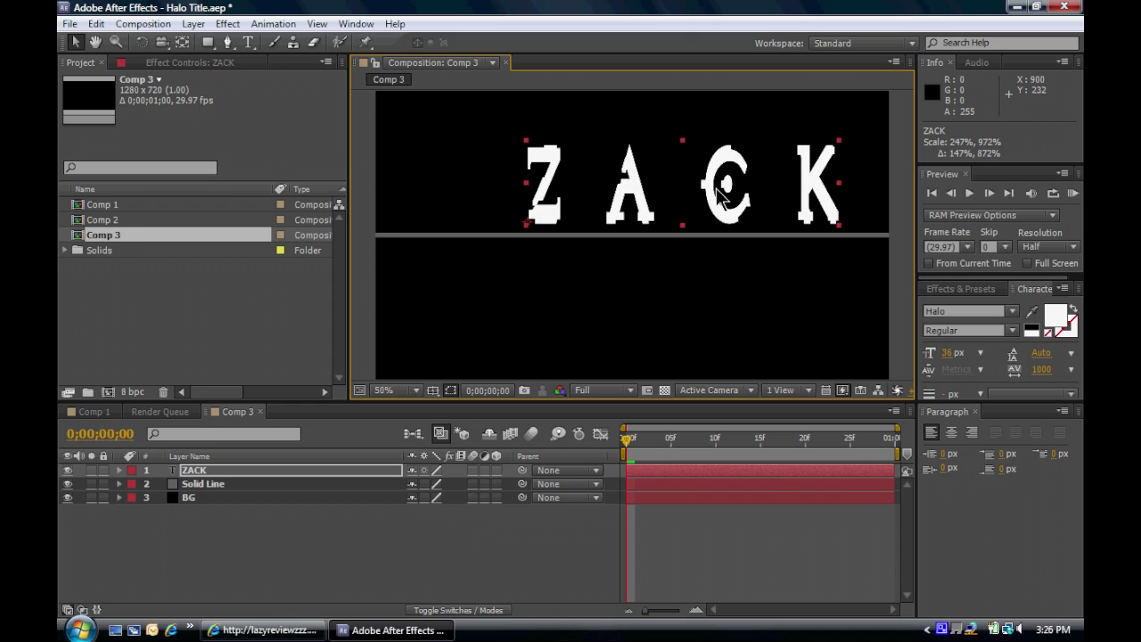
{"action": "left_click_drag", "start_coordinate": [720, 196], "coordinate": [680, 192]}
- Centre ZACK's anchor point on the word with Pan Behind, then scale it into tall letters
{"action": "left_click", "coordinate": [182, 42]}
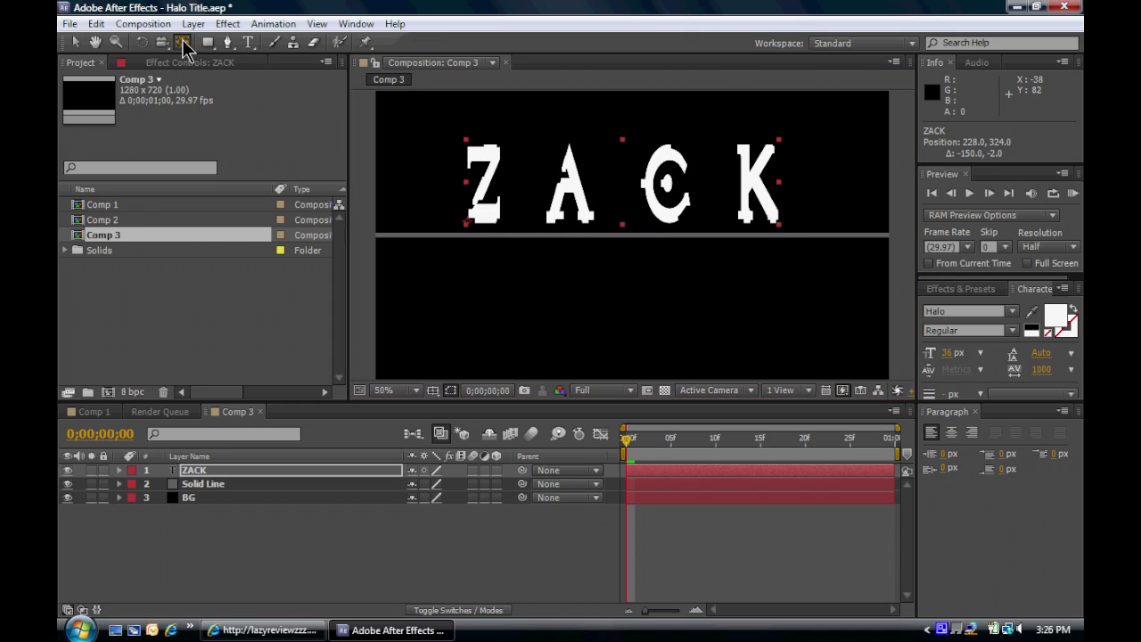
{"action": "left_click_drag", "start_coordinate": [468, 220], "coordinate": [494, 214]}
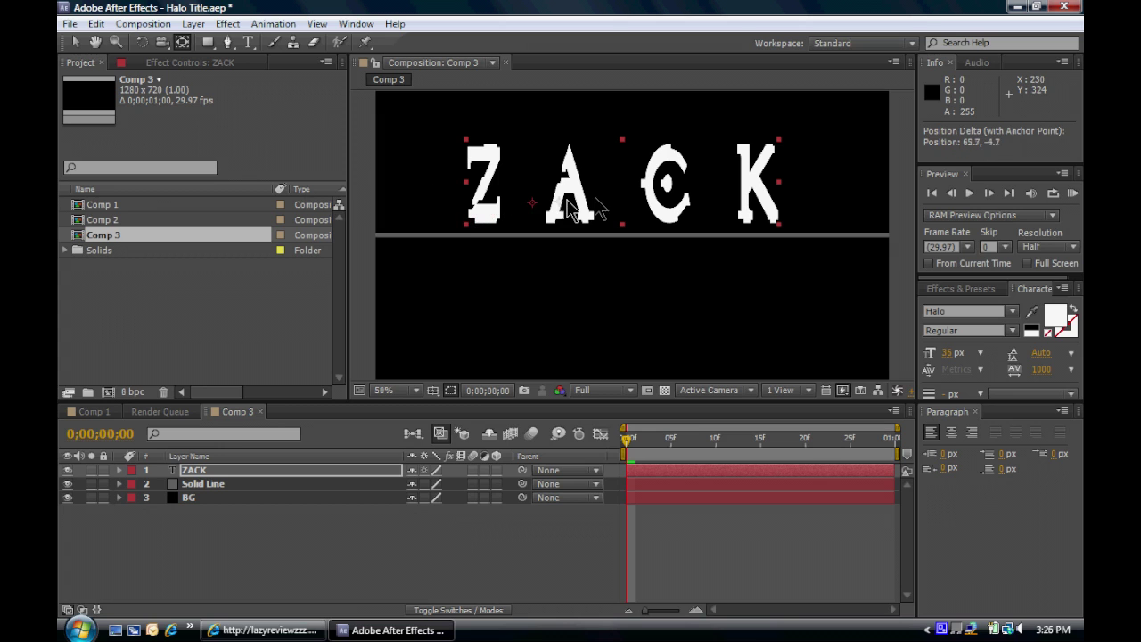
{"action": "left_click_drag", "start_coordinate": [594, 207], "coordinate": [624, 196]}
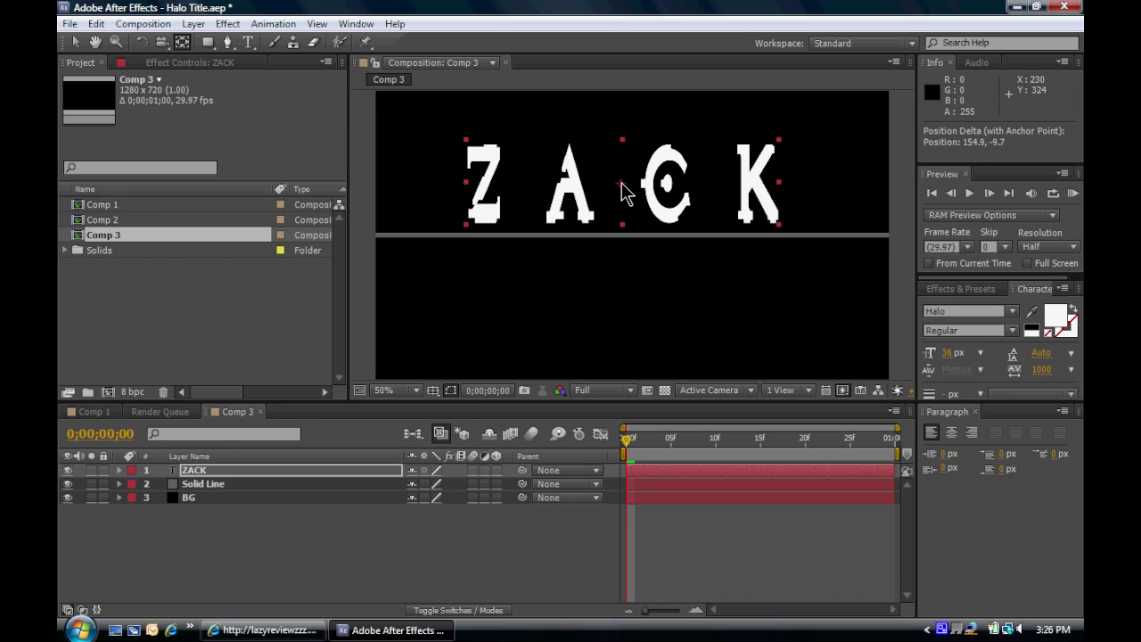
{"action": "left_click", "coordinate": [76, 42]}
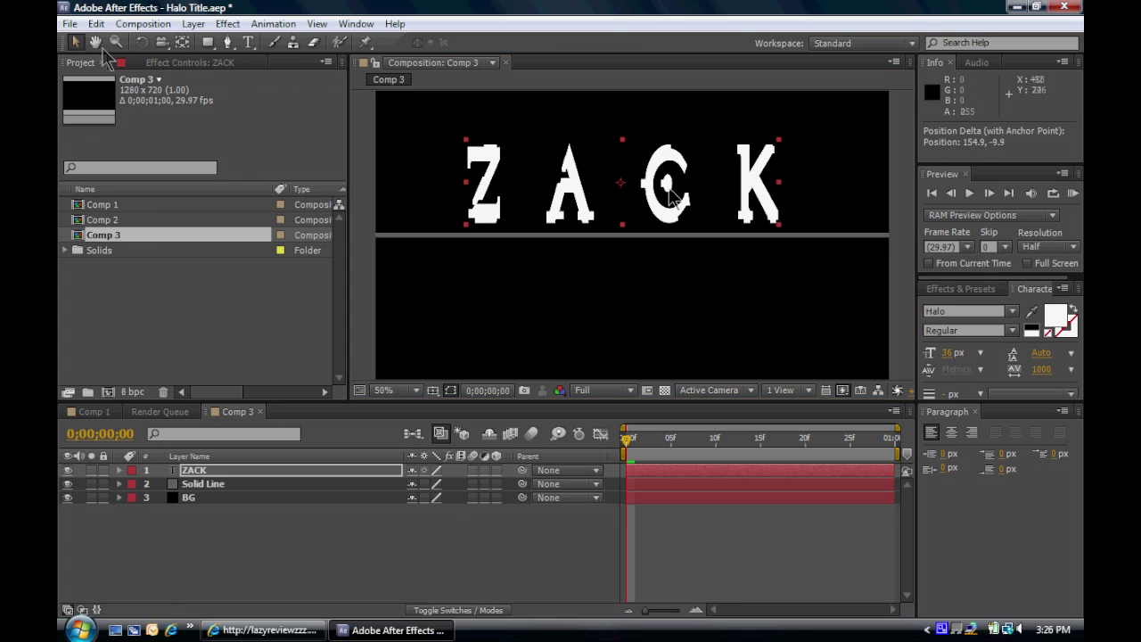
{"action": "mouse_move", "coordinate": [780, 140]}
{"action": "left_mouse_down"}
{"action": "mouse_move", "coordinate": [742, 175]}
{"action": "mouse_move", "coordinate": [783, 131]}
{"action": "mouse_move", "coordinate": [800, 149]}
{"action": "left_mouse_up"}
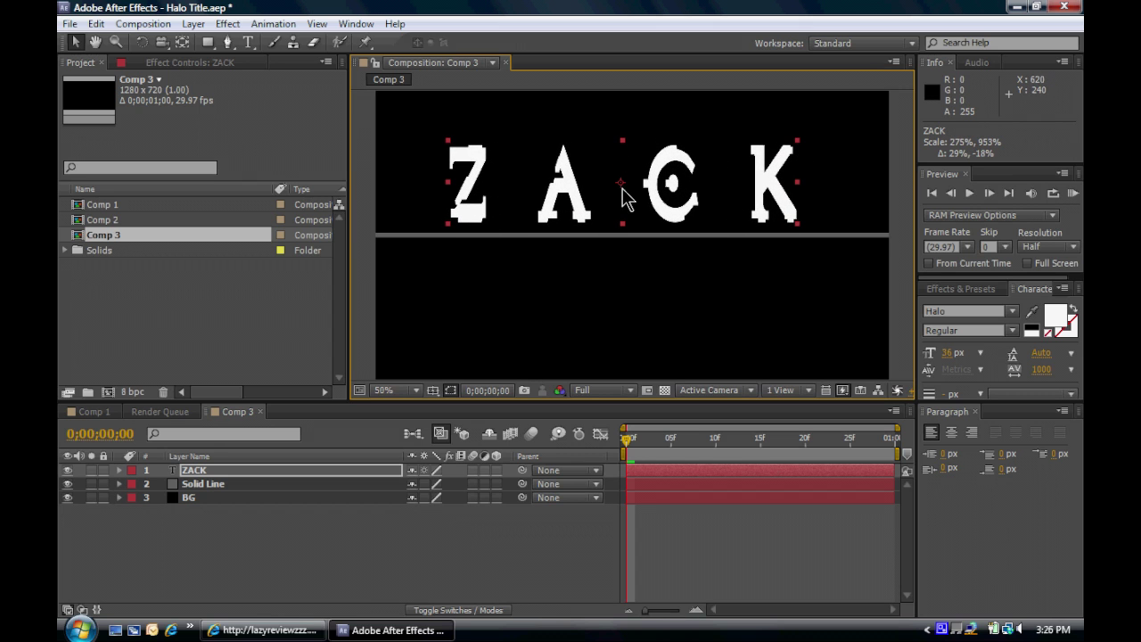
{"action": "left_click_drag", "start_coordinate": [663, 191], "coordinate": [667, 187]}
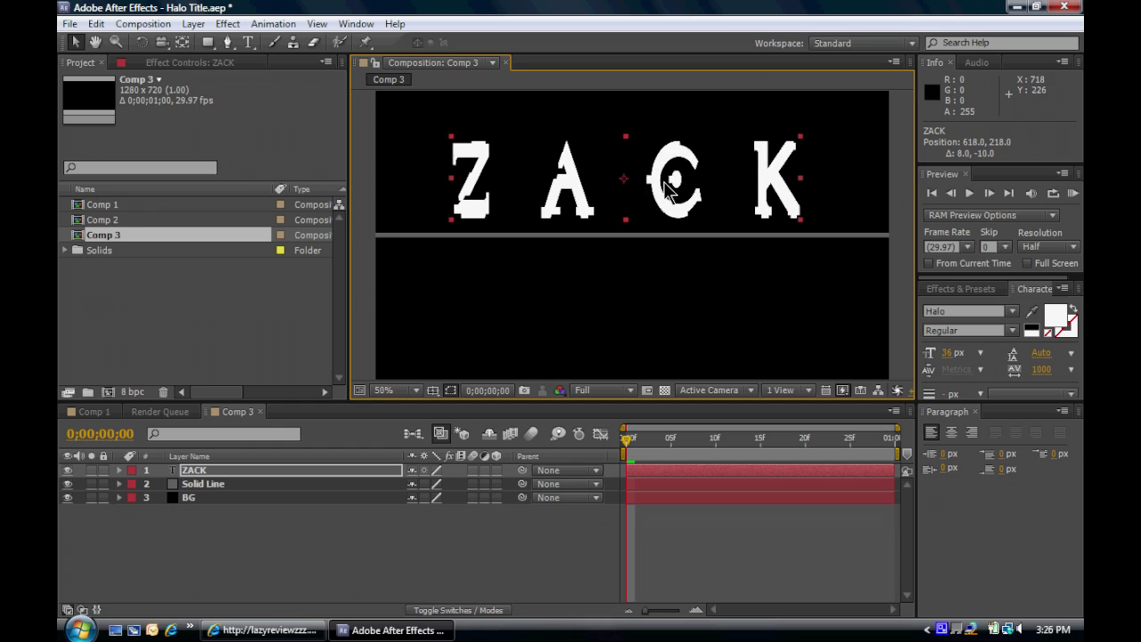
- Overlay a proportional grid, nudge ZACK right, and set its tracking to 100
{"action": "left_click", "coordinate": [432, 393]}
{"action": "left_click", "coordinate": [482, 425]}
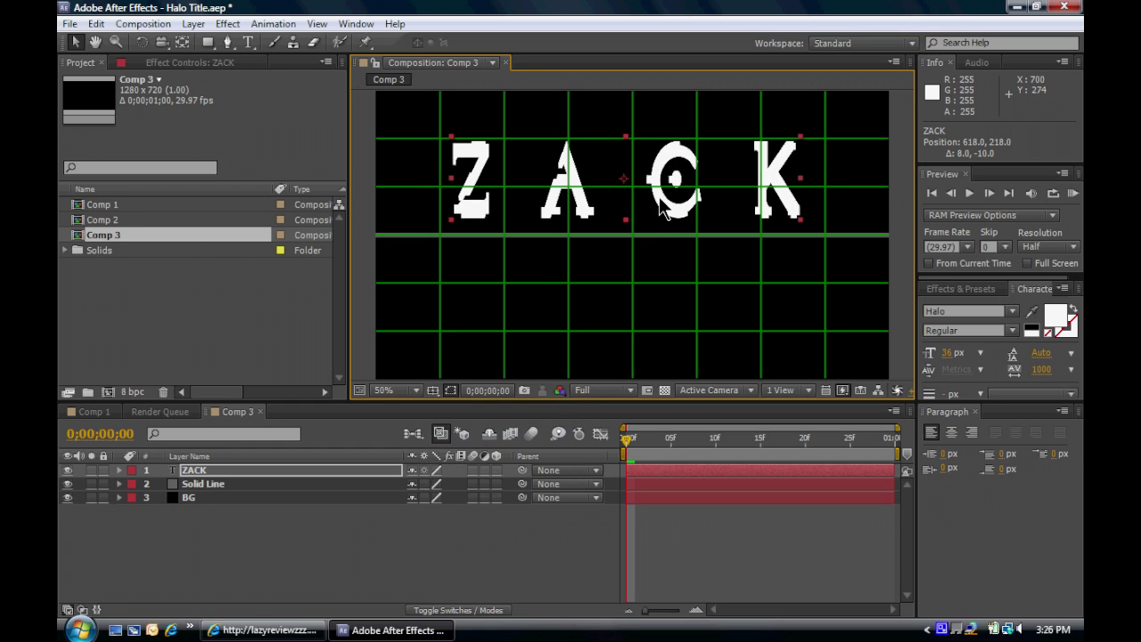
{"action": "left_click_drag", "start_coordinate": [661, 206], "coordinate": [670, 204]}
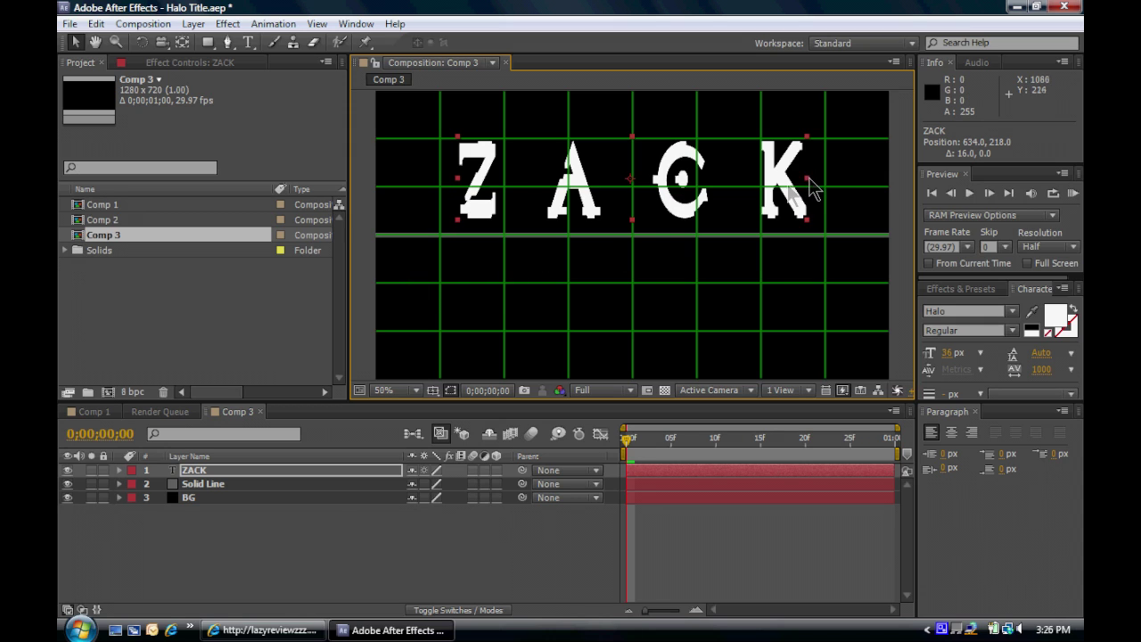
{"action": "left_click", "coordinate": [1048, 369]}
{"action": "type", "text": "100"}
{"action": "key", "text": "Return"}
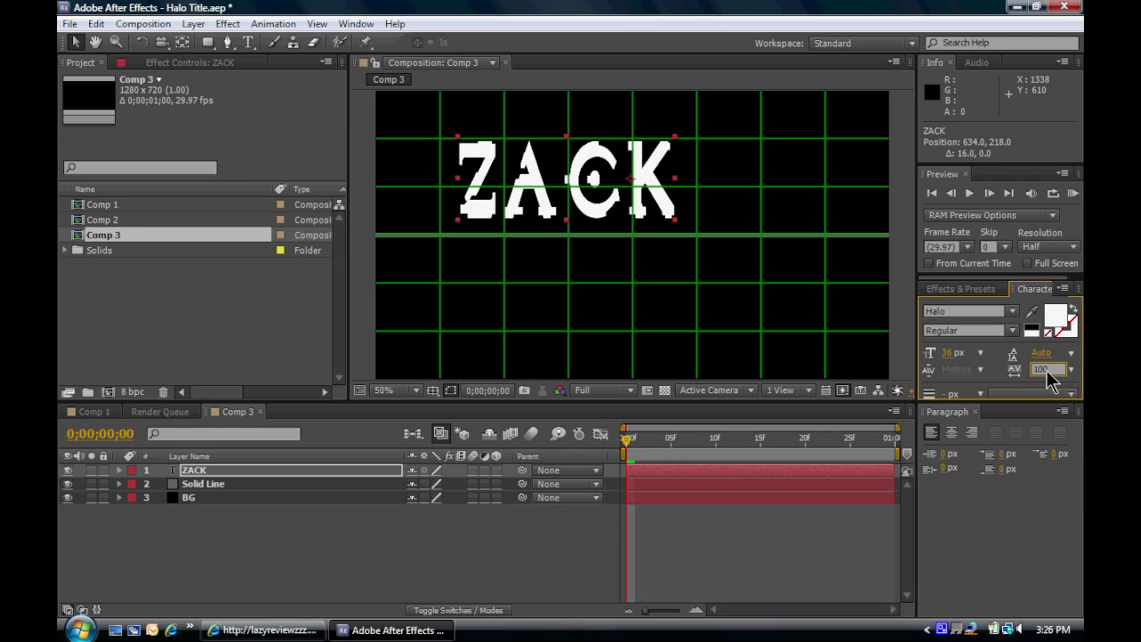
{"action": "left_click", "coordinate": [886, 318]}
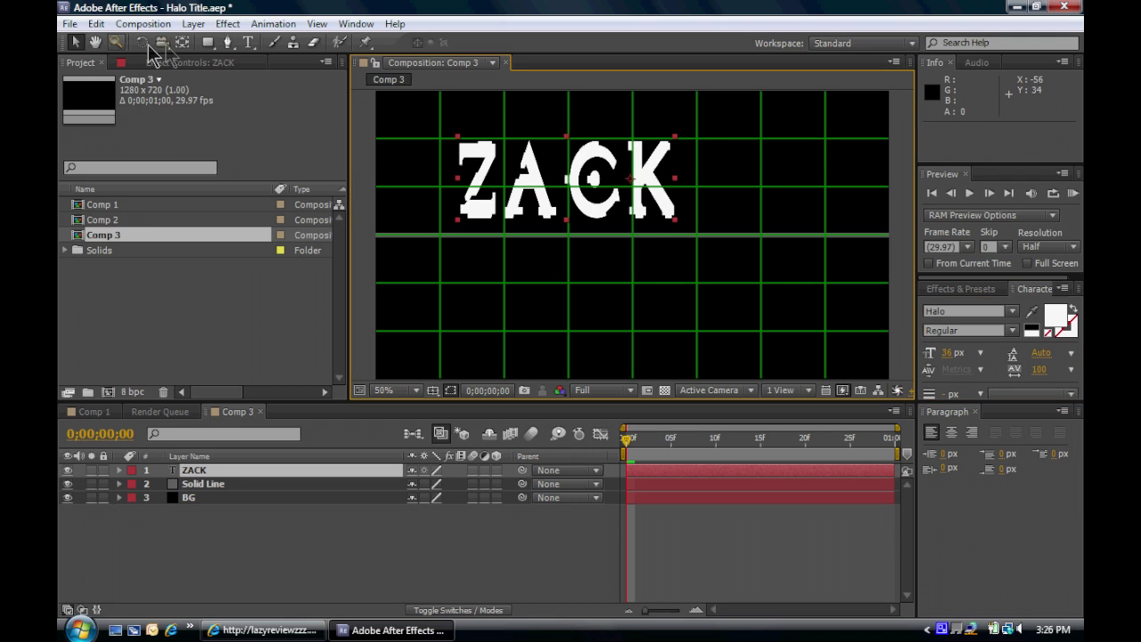
- Recentre ZACK's anchor, scale it up, and centre it above the line, nudged slightly left
{"action": "left_click", "coordinate": [182, 41]}
{"action": "left_click_drag", "start_coordinate": [603, 180], "coordinate": [567, 191]}
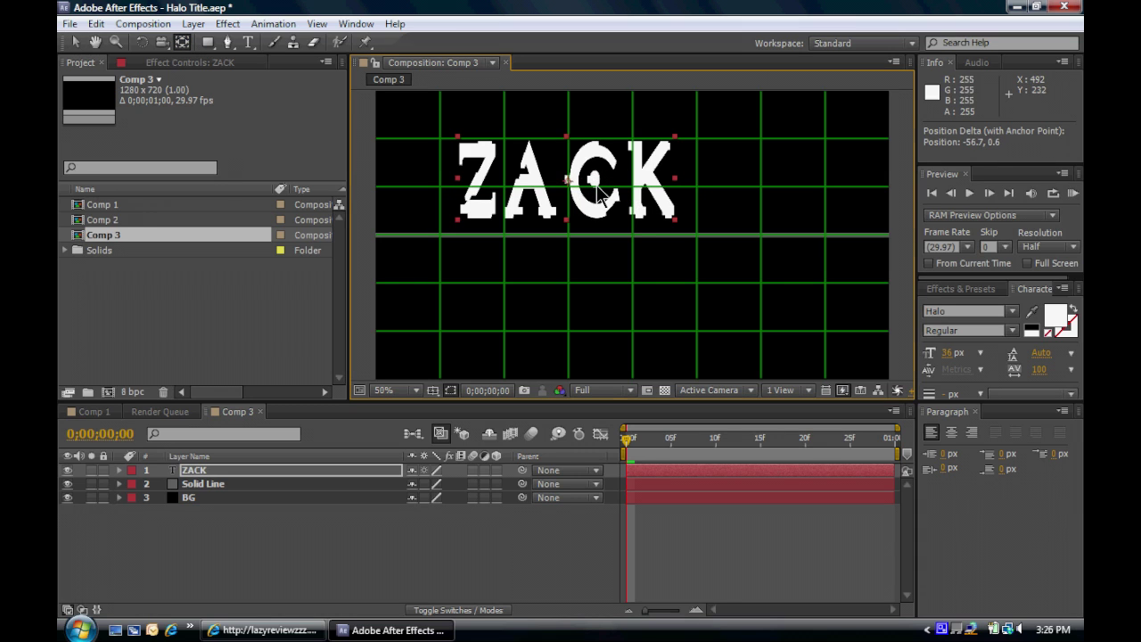
{"action": "left_click", "coordinate": [75, 43]}
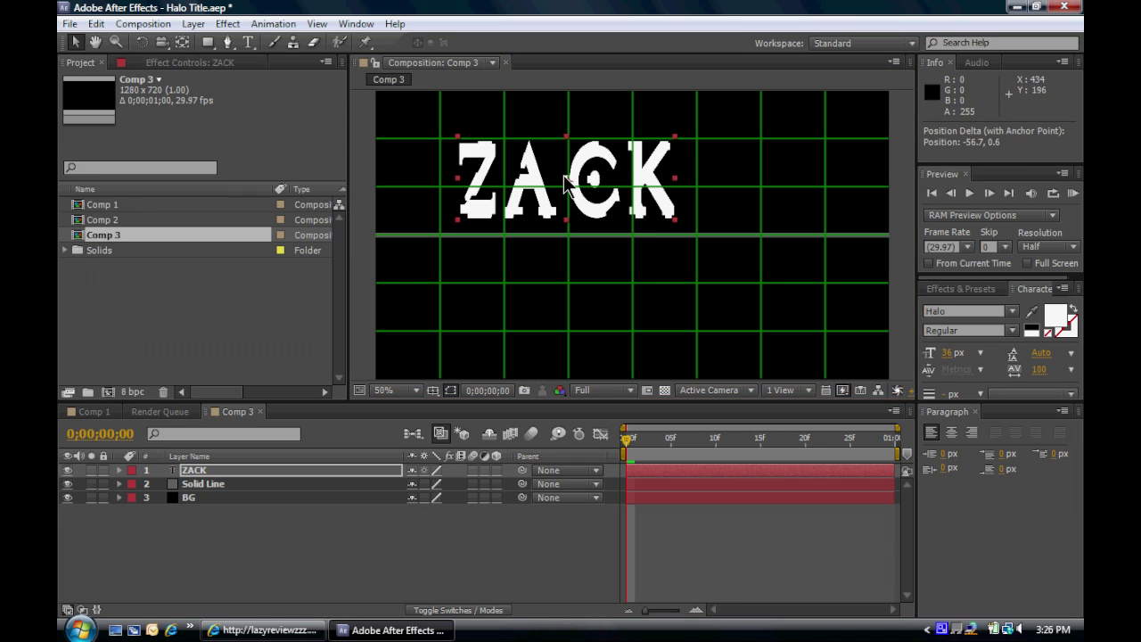
{"action": "left_click_drag", "start_coordinate": [620, 181], "coordinate": [694, 181]}
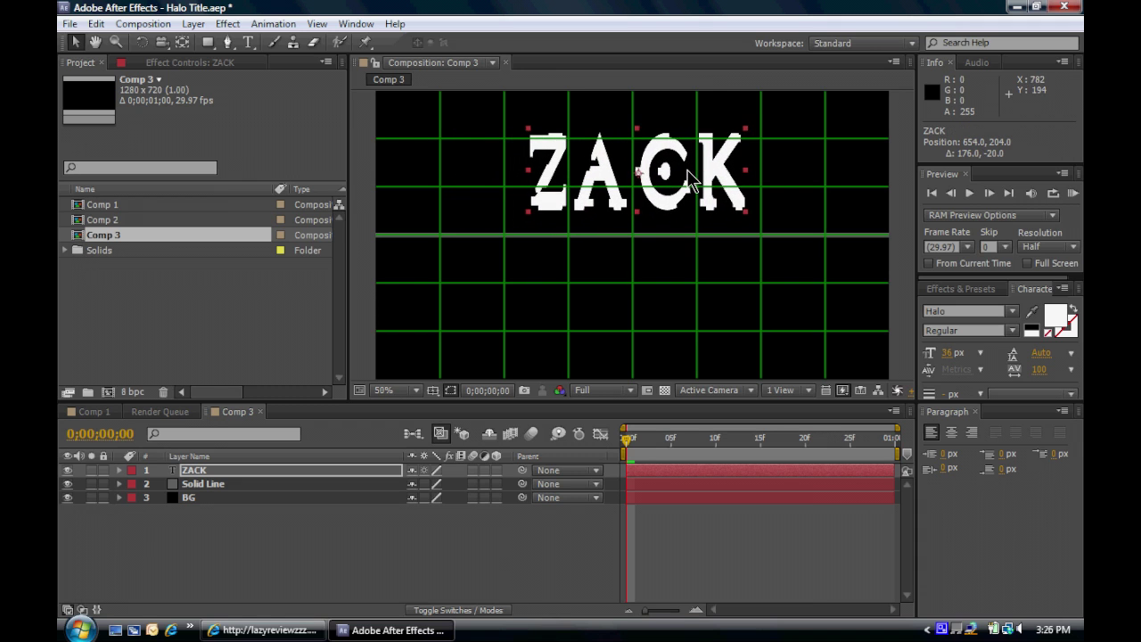
{"action": "left_click_drag", "start_coordinate": [742, 136], "coordinate": [807, 118]}
{"action": "left_click_drag", "start_coordinate": [706, 168], "coordinate": [708, 164]}
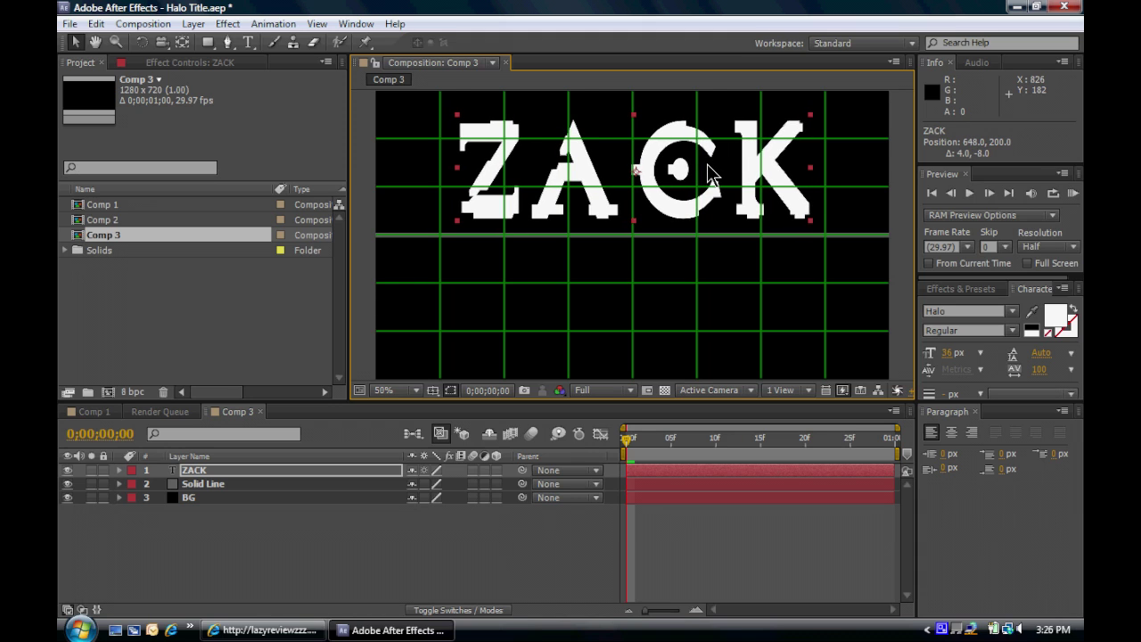
{"action": "key", "text": "Left"}
{"action": "key", "text": "Left"}
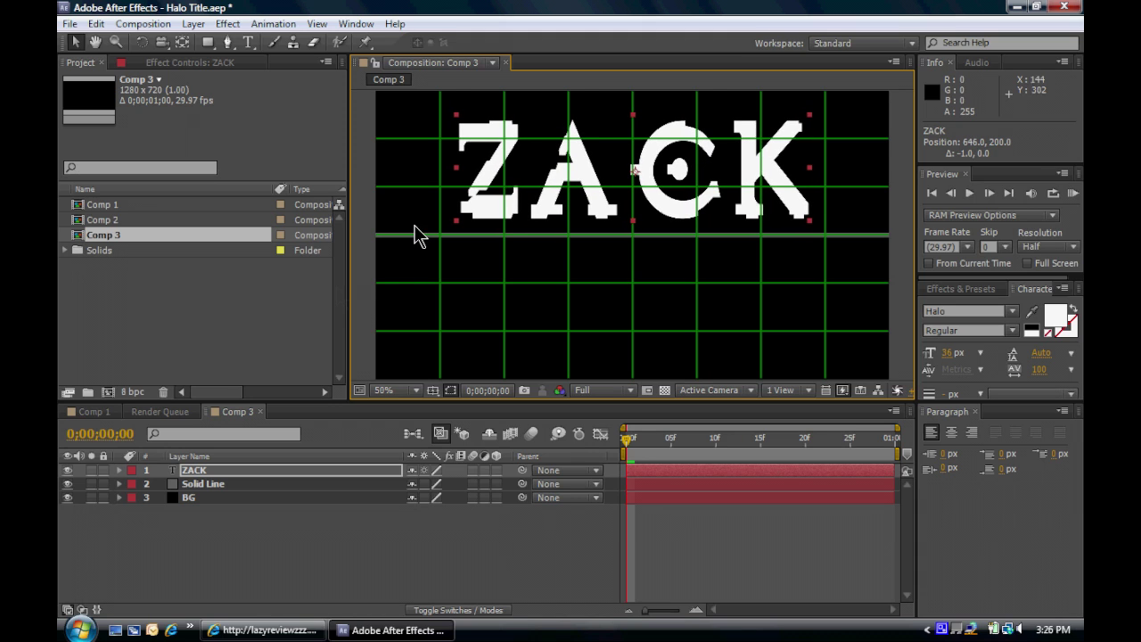
{"action": "left_click", "coordinate": [364, 300]}
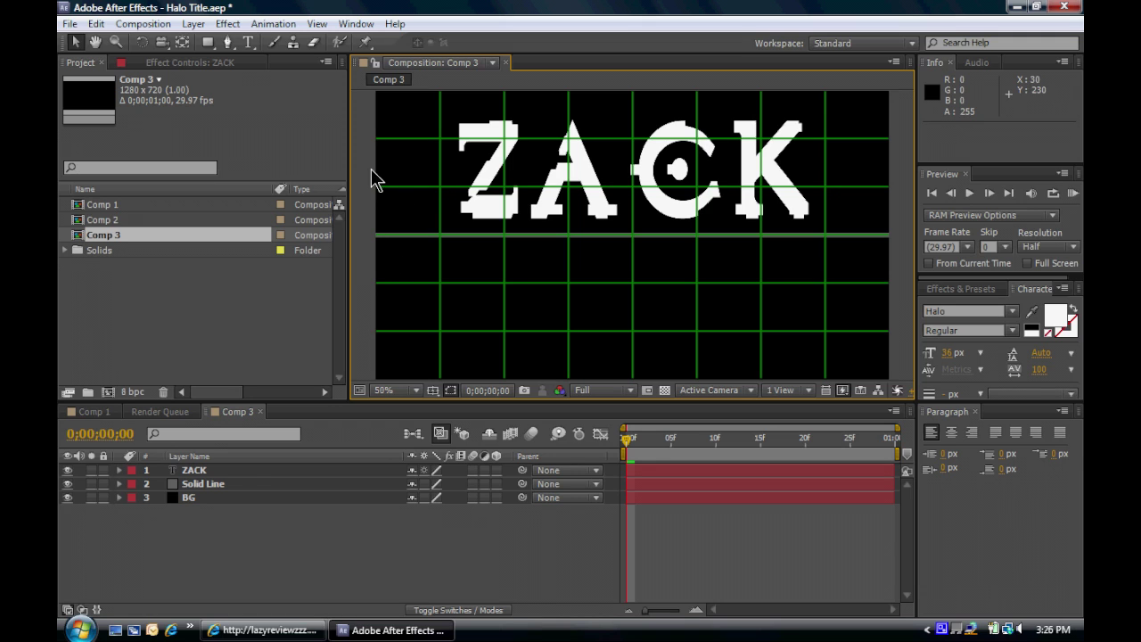
- Add a WAVERIDERS14 text layer just below the grey line
{"action": "left_click", "coordinate": [248, 42]}
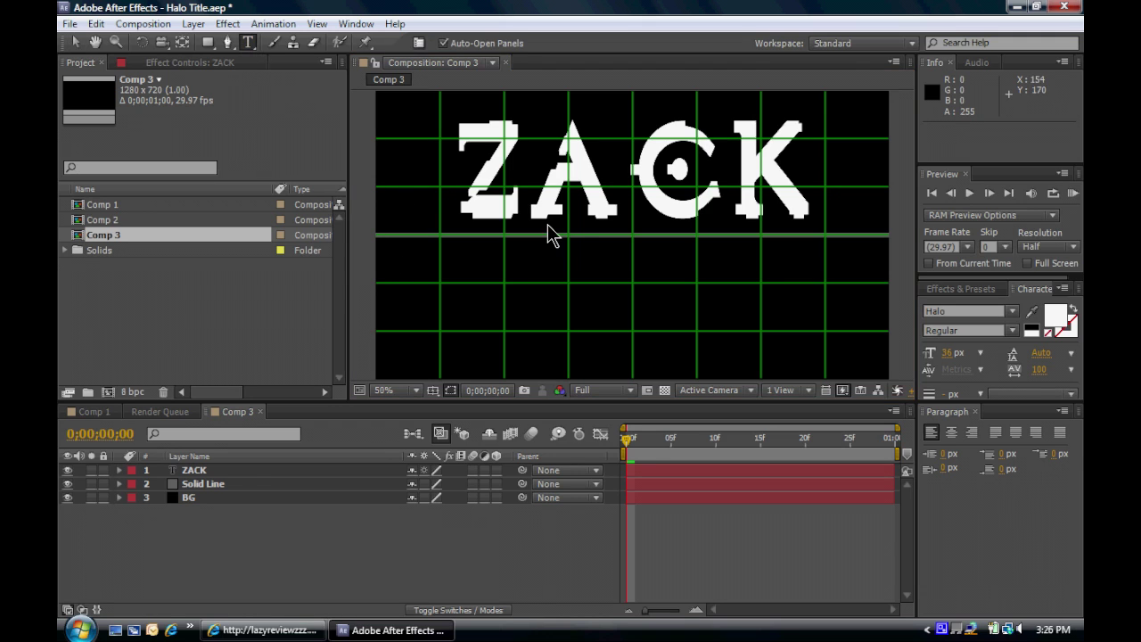
{"action": "left_click", "coordinate": [471, 287]}
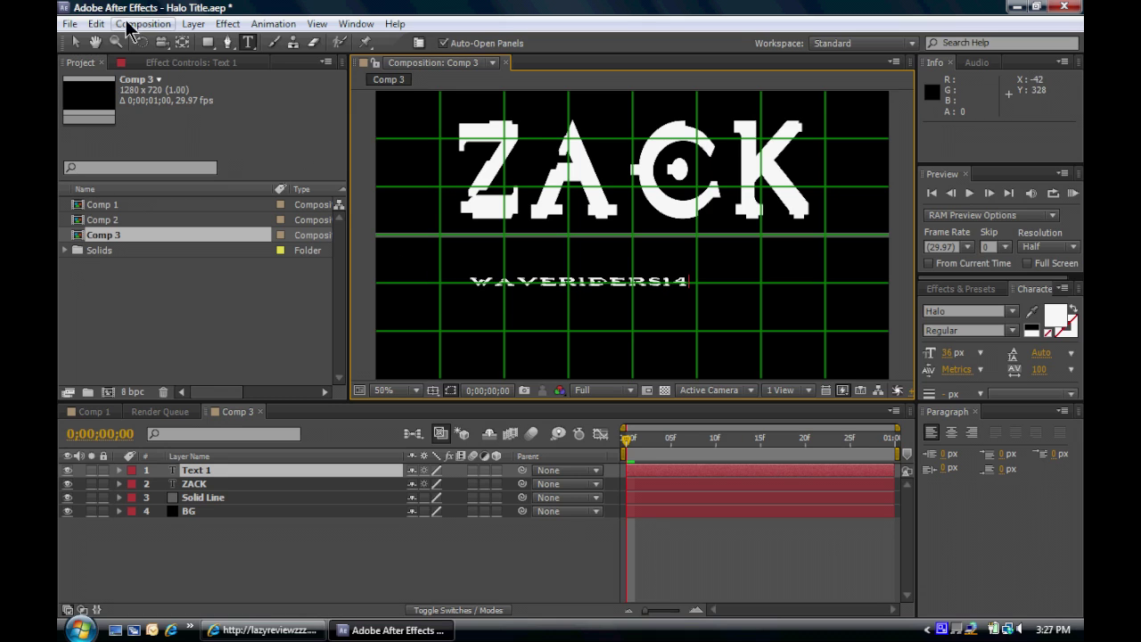
{"action": "left_click", "coordinate": [73, 42]}
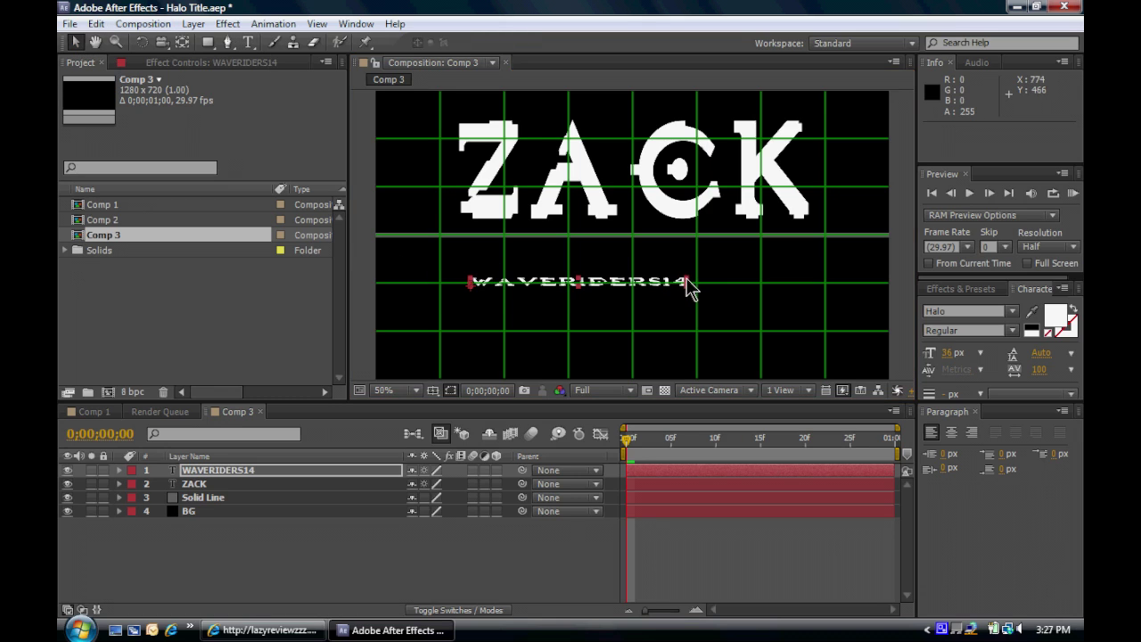
- Stretch the WAVERIDERS14 text to 93%, 421% scale so the letters are wide and tall
{"action": "left_click_drag", "start_coordinate": [688, 283], "coordinate": [617, 276]}
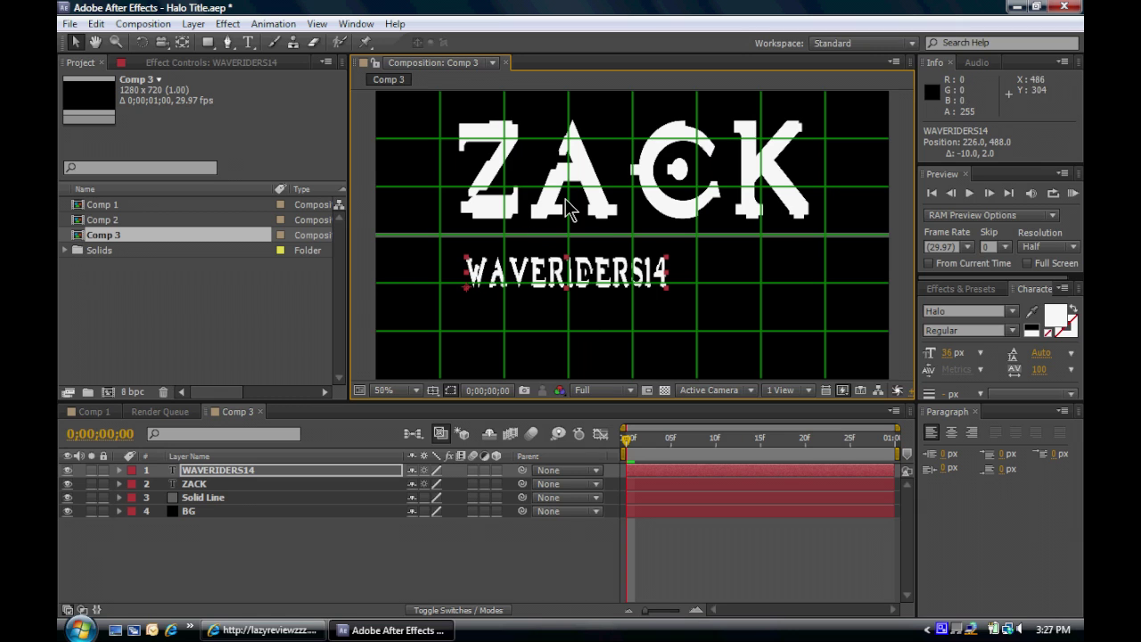
{"action": "left_click_drag", "start_coordinate": [568, 257], "coordinate": [569, 252]}
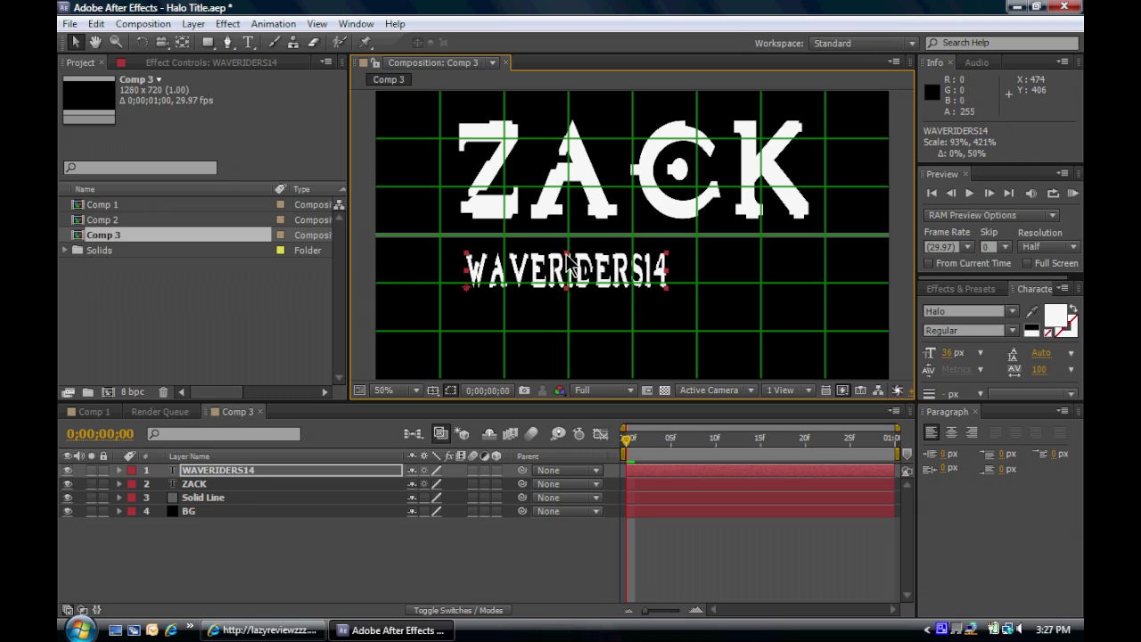
{"action": "left_click", "coordinate": [1014, 312]}
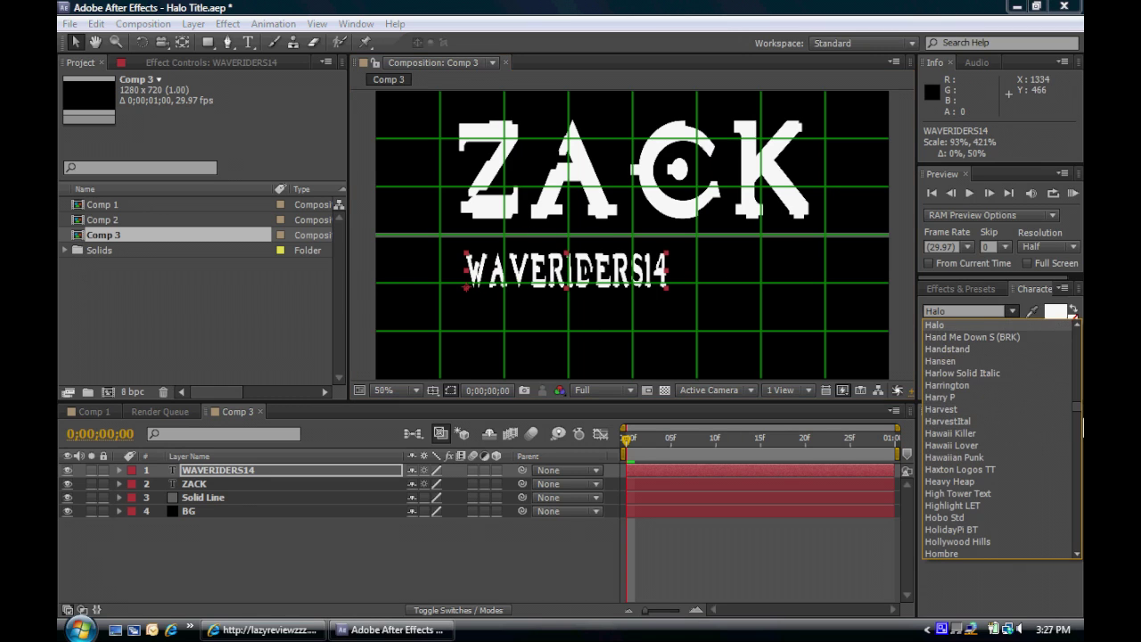
- Set the WAVERIDERS14 font to Vrinda and bring up the Halo Reach reference image
{"action": "left_click_drag", "start_coordinate": [1079, 415], "coordinate": [1076, 506]}
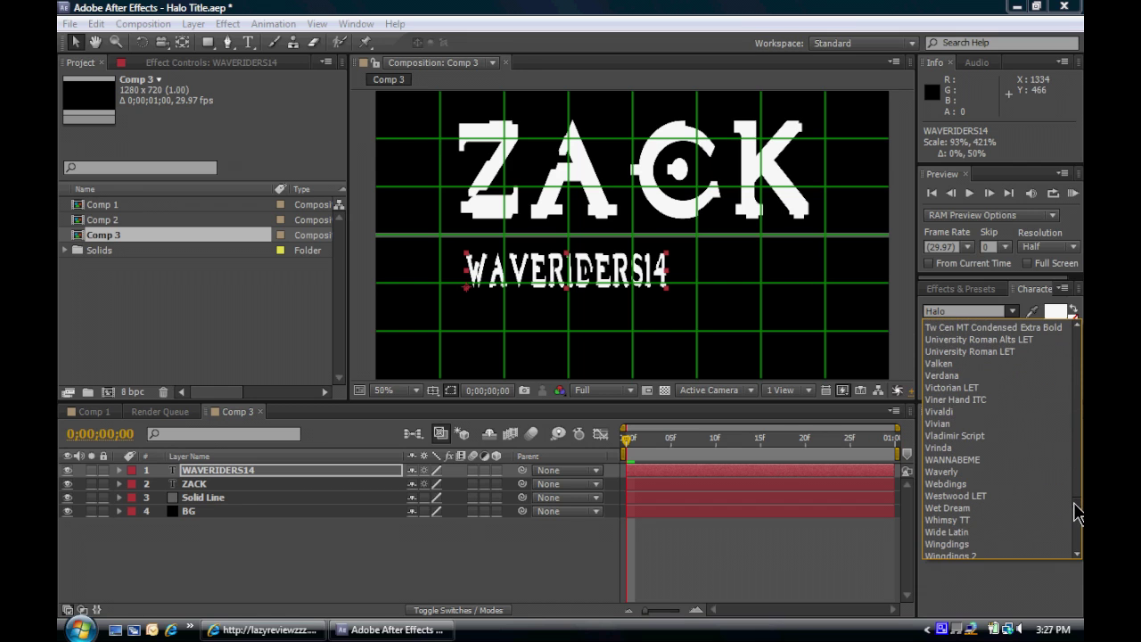
{"action": "left_click", "coordinate": [954, 447]}
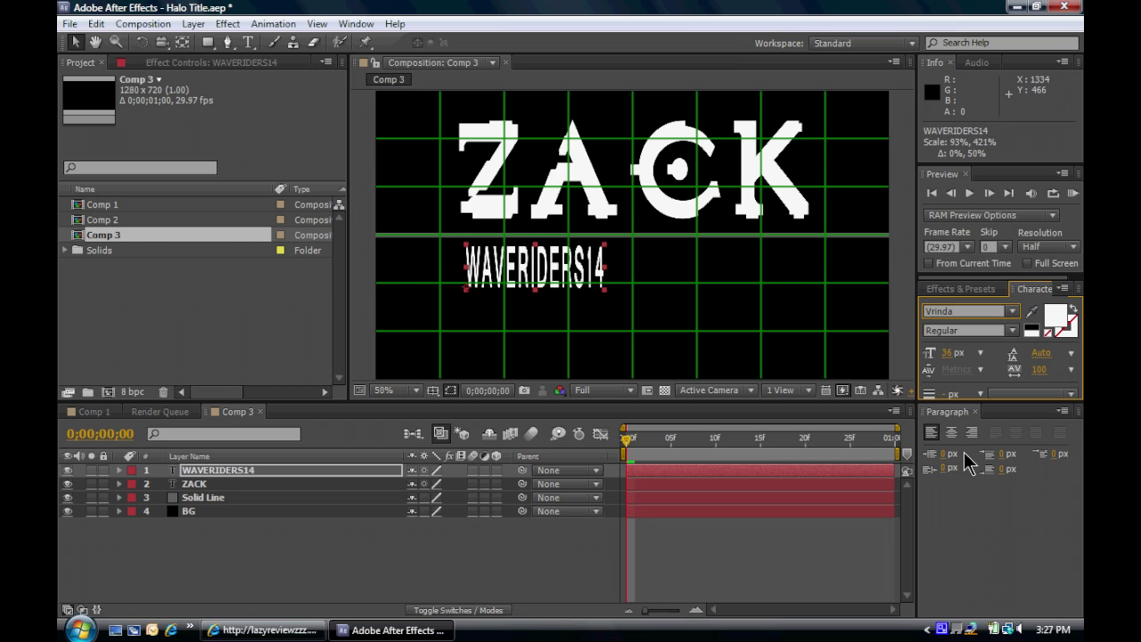
{"action": "left_click", "coordinate": [645, 299]}
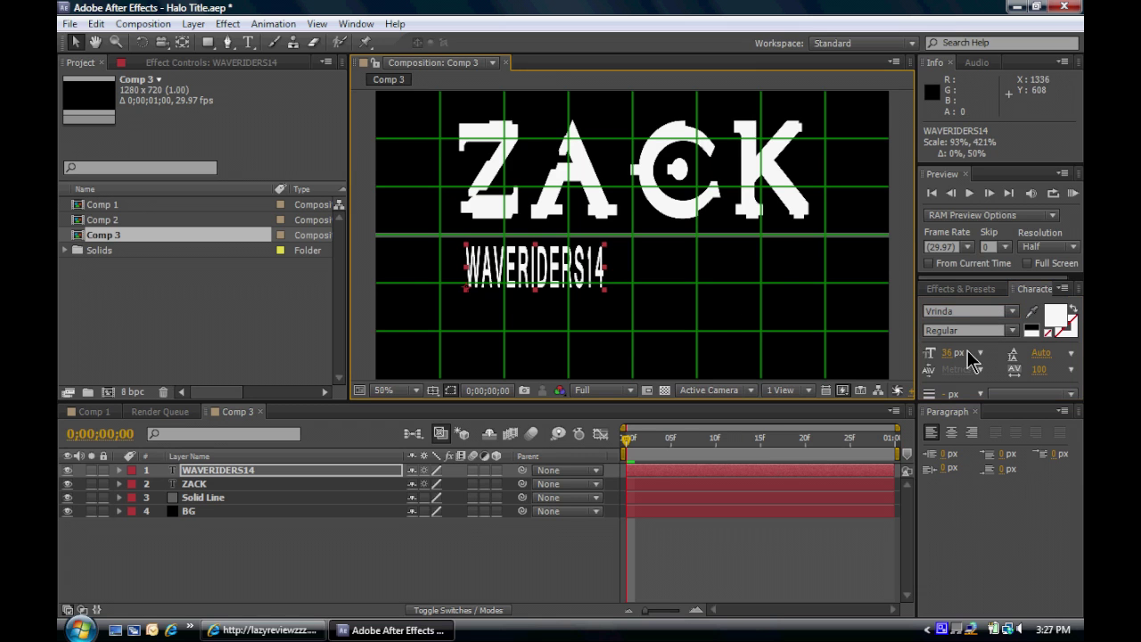
{"action": "left_click", "coordinate": [266, 629]}
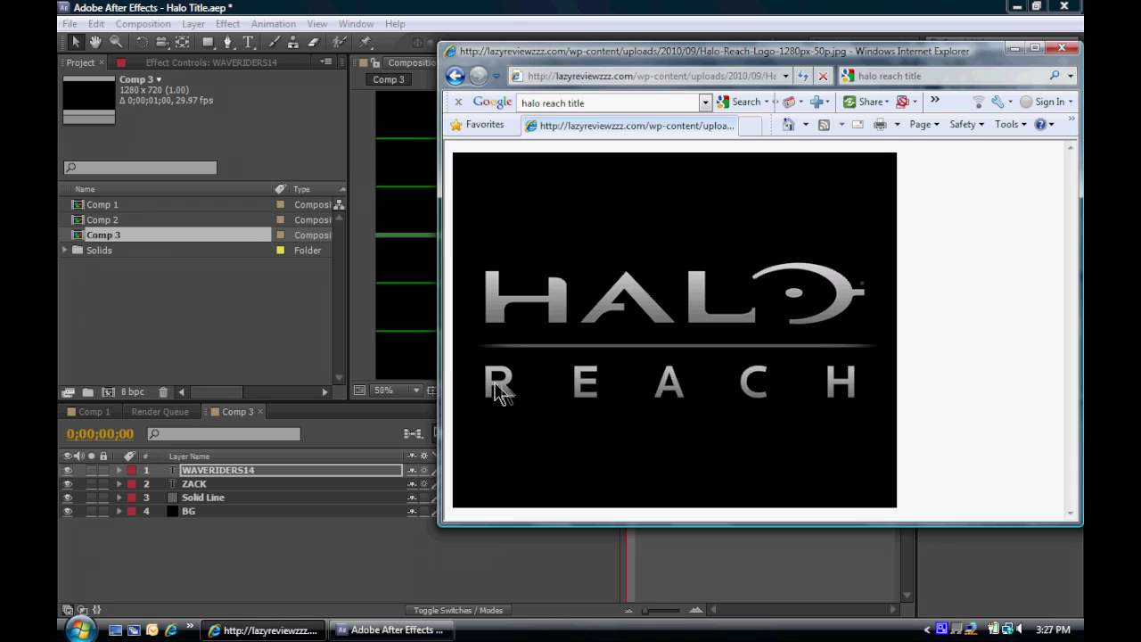
{"action": "left_click", "coordinate": [1016, 48]}
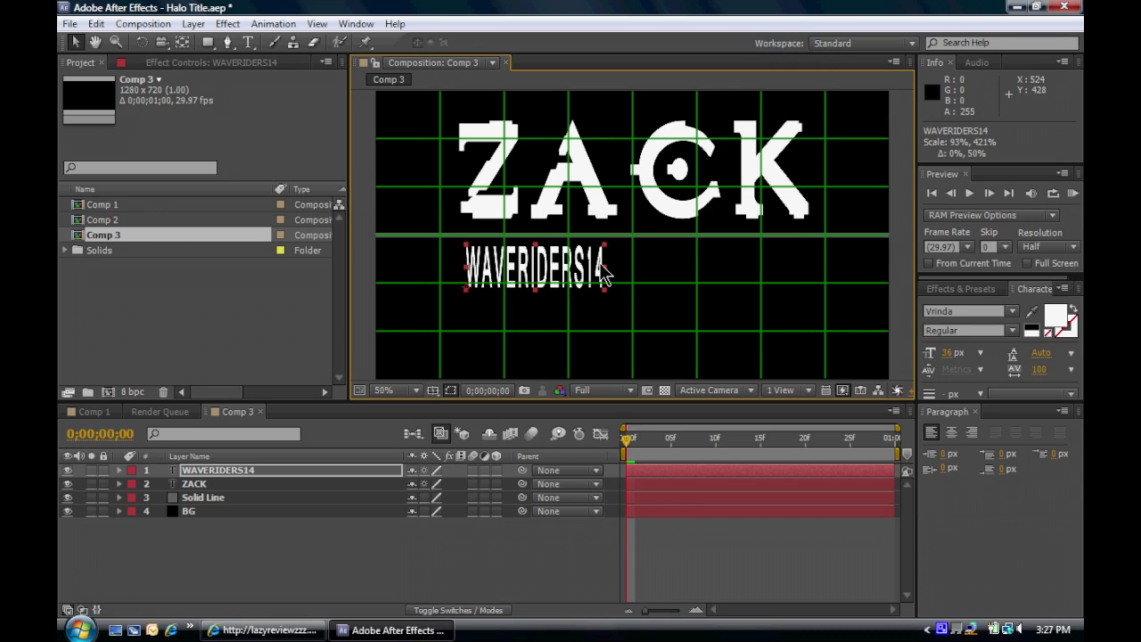
- Give WAVERIDERS14 tracking 1000 and adjust its scale to 108%, 421%
{"action": "left_click_drag", "start_coordinate": [610, 266], "coordinate": [634, 264]}
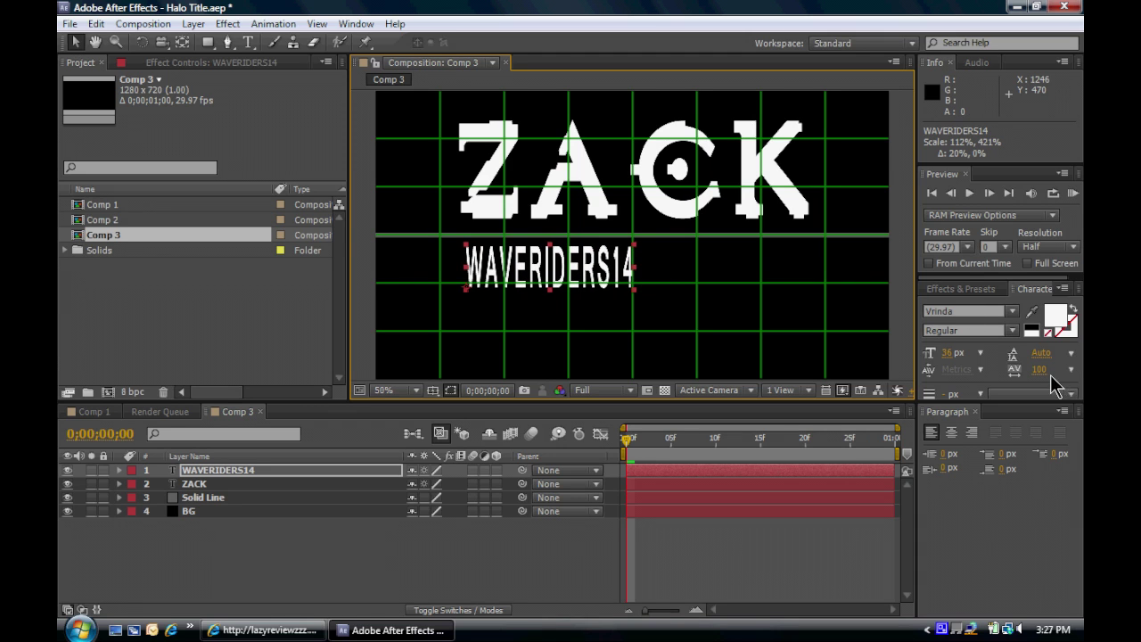
{"action": "left_click_drag", "start_coordinate": [1046, 373], "coordinate": [1039, 349]}
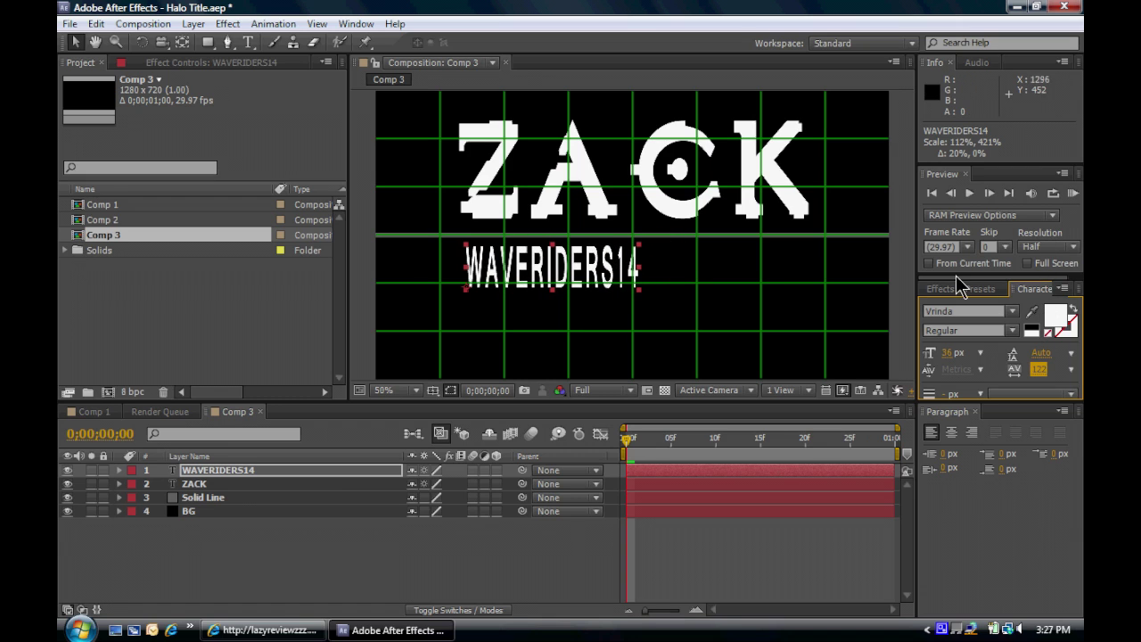
{"action": "left_click_drag", "start_coordinate": [1041, 375], "coordinate": [1022, 228]}
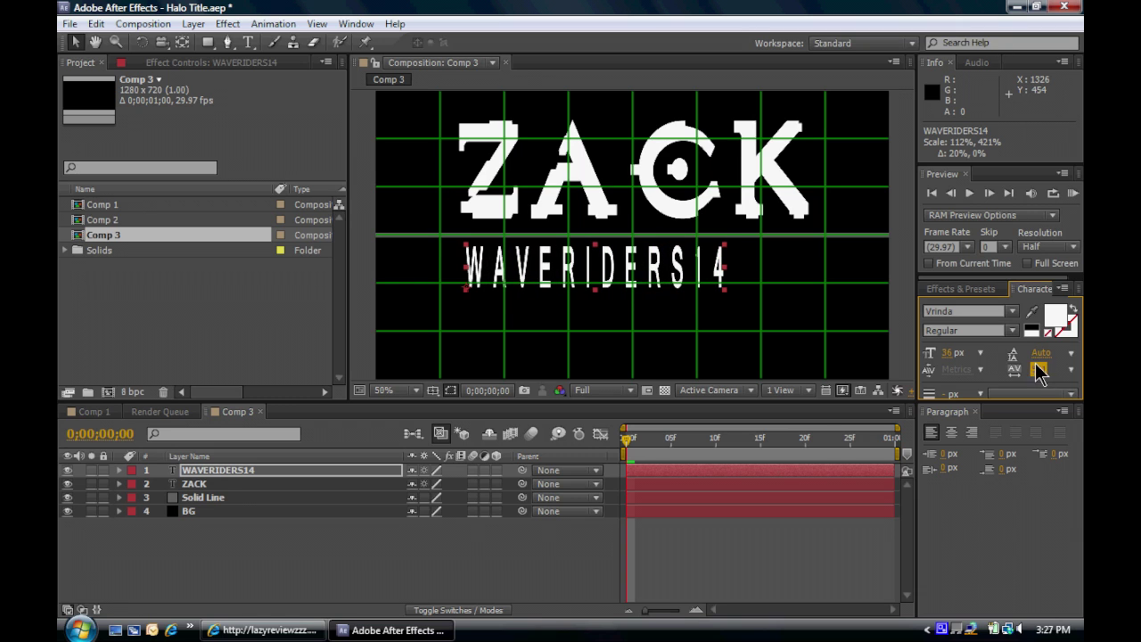
{"action": "left_click_drag", "start_coordinate": [1043, 379], "coordinate": [1052, 234]}
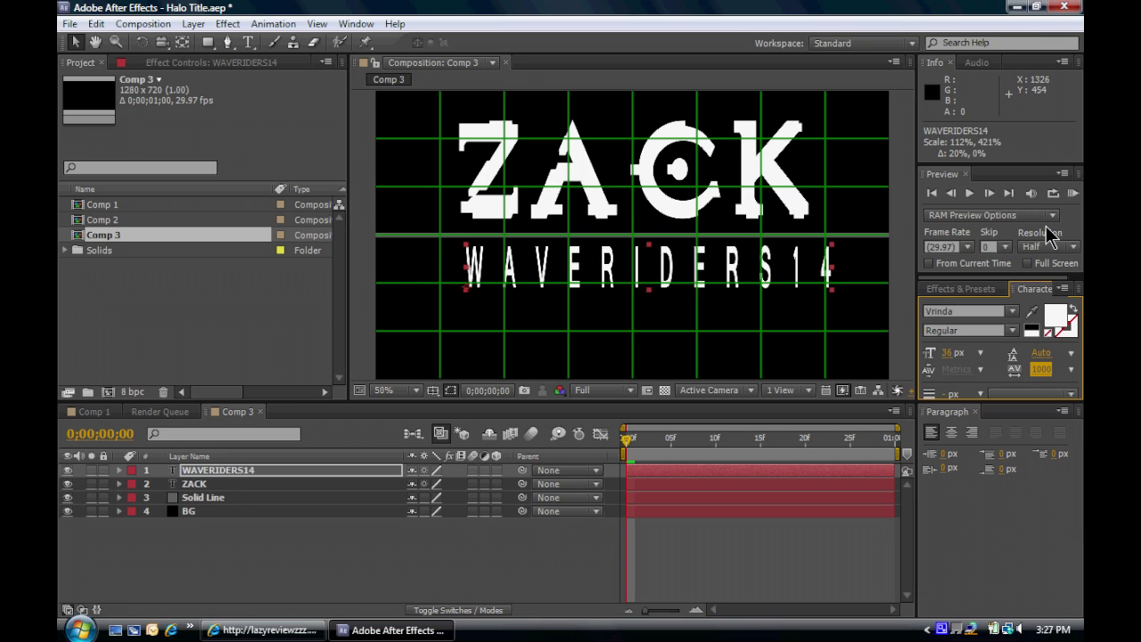
{"action": "left_click", "coordinate": [756, 272]}
{"action": "key", "text": "Left"}
{"action": "key", "text": "Left"}
{"action": "key", "text": "Left"}
{"action": "key", "text": "Left"}
{"action": "key", "text": "Left"}
{"action": "key", "text": "Left"}
{"action": "key", "text": "Left"}
{"action": "key", "text": "Left"}
{"action": "key", "text": "Left"}
{"action": "key", "text": "Left"}
{"action": "key", "text": "Left"}
{"action": "key", "text": "Left"}
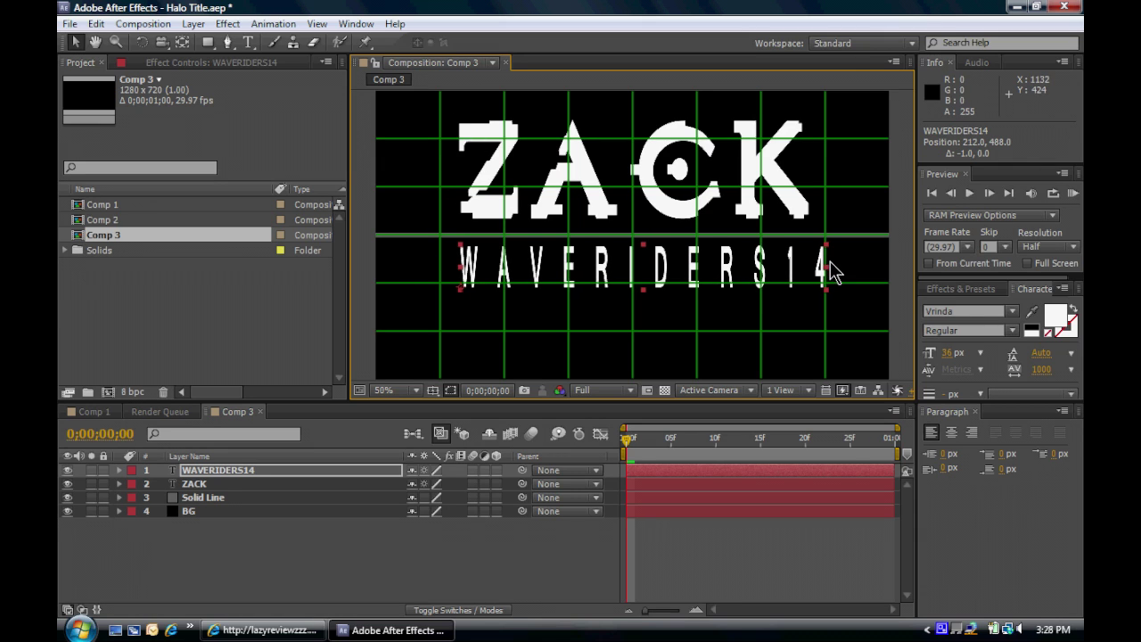
{"action": "left_click_drag", "start_coordinate": [823, 267], "coordinate": [810, 265]}
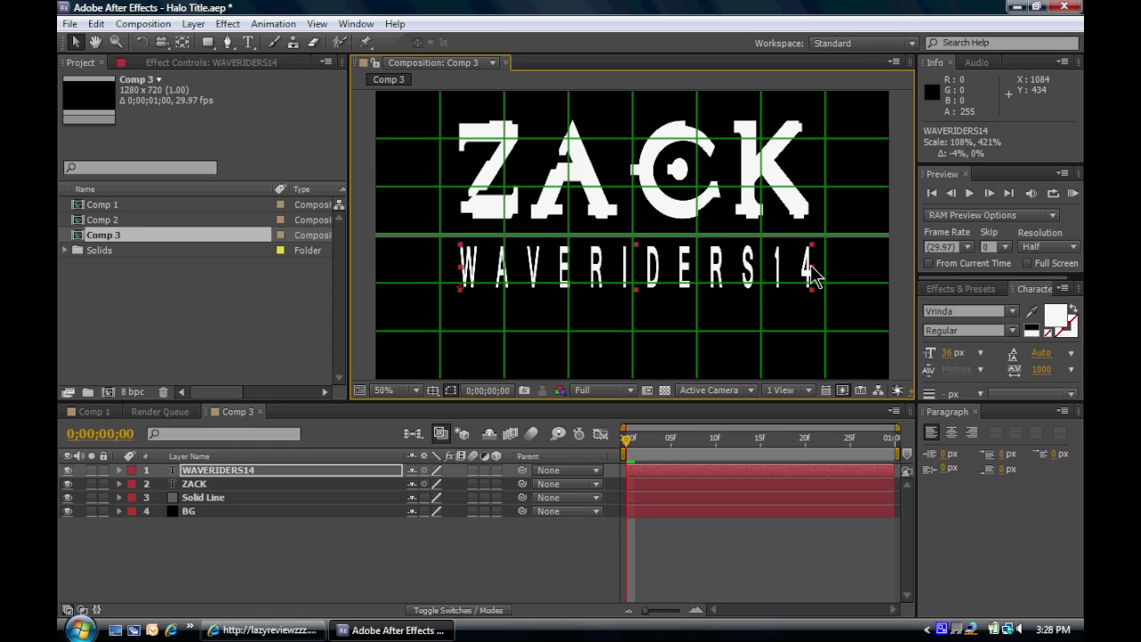
- Turn off the green grid overlay in the Composition viewer
{"action": "left_click", "coordinate": [399, 343]}
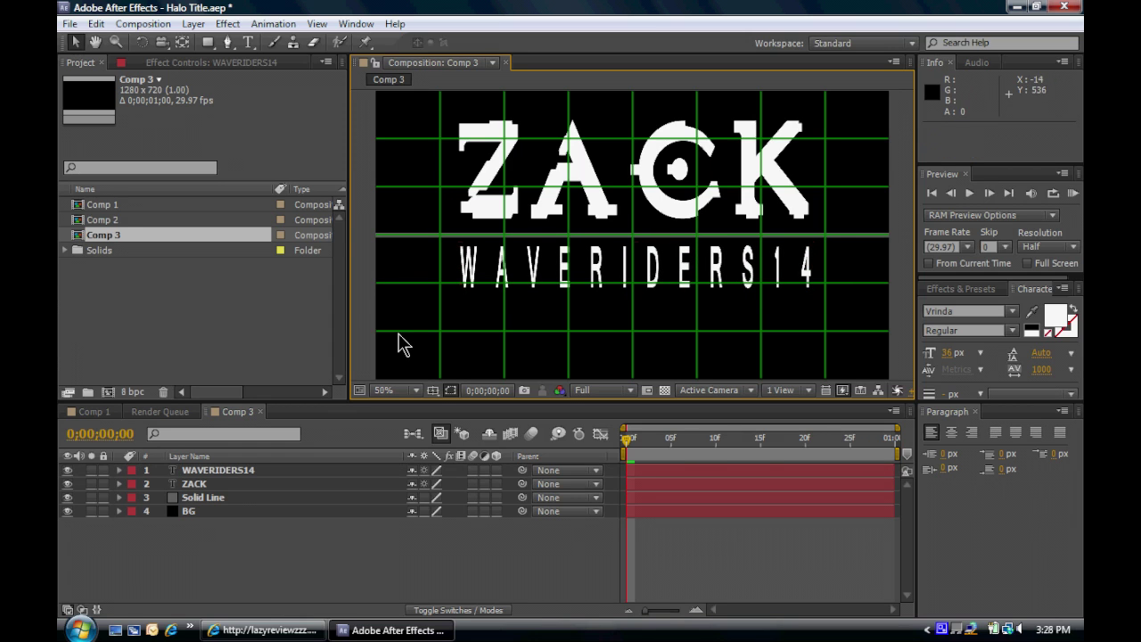
{"action": "left_click", "coordinate": [433, 390]}
{"action": "left_click", "coordinate": [455, 418]}
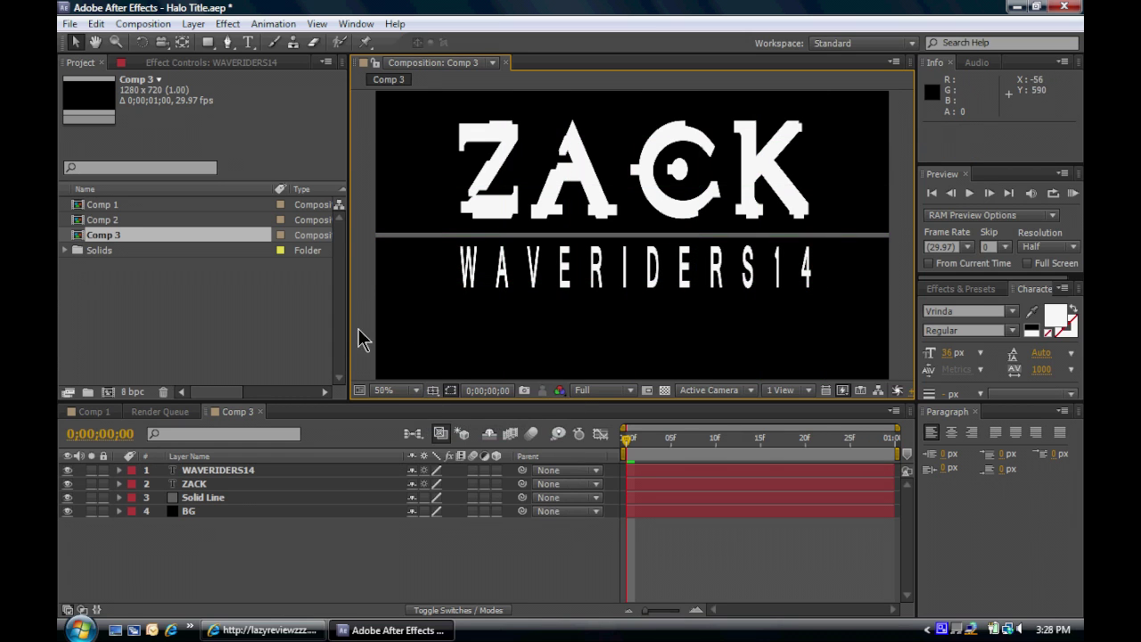
- Nudge WAVERIDERS14 down and ZACK up so they frame the grey line
{"action": "left_click", "coordinate": [647, 278]}
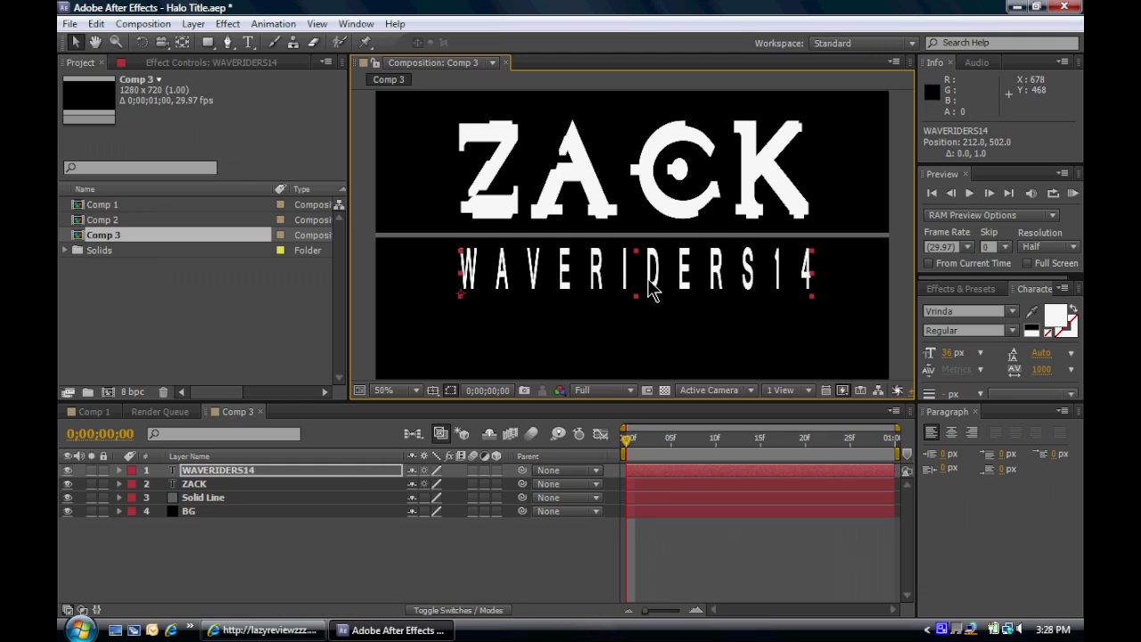
{"action": "key", "text": "Down"}
{"action": "key", "text": "Down"}
{"action": "key", "text": "Down"}
{"action": "key", "text": "Down"}
{"action": "key", "text": "Down"}
{"action": "key", "text": "Down"}
{"action": "left_click", "coordinate": [633, 194]}
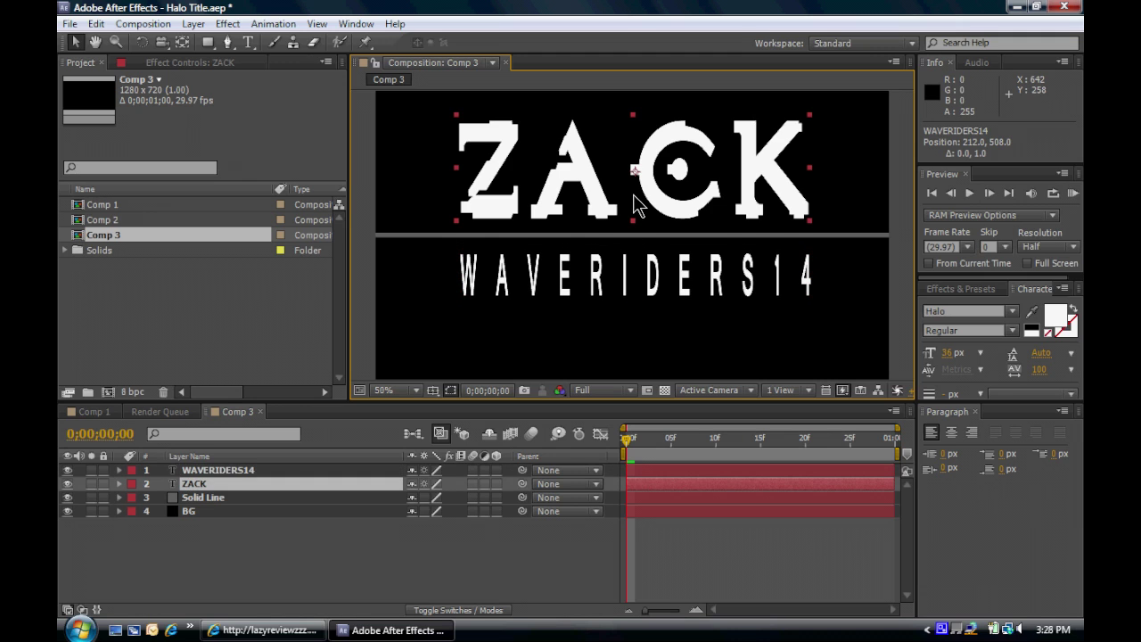
{"action": "key", "text": "Up"}
{"action": "key", "text": "Up"}
{"action": "key", "text": "Up"}
{"action": "key", "text": "Up"}
{"action": "key", "text": "Up"}
{"action": "key", "text": "Up"}
{"action": "key", "text": "Up"}
{"action": "key", "text": "Up"}
{"action": "key", "text": "Up"}
{"action": "key", "text": "Up"}
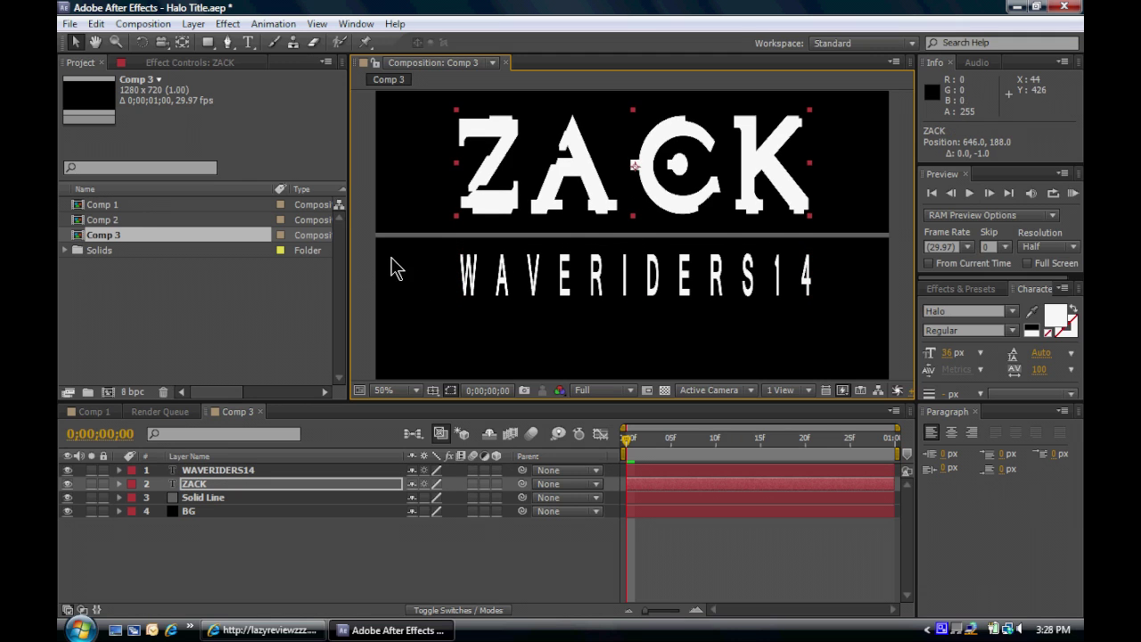
{"action": "left_click", "coordinate": [577, 176]}
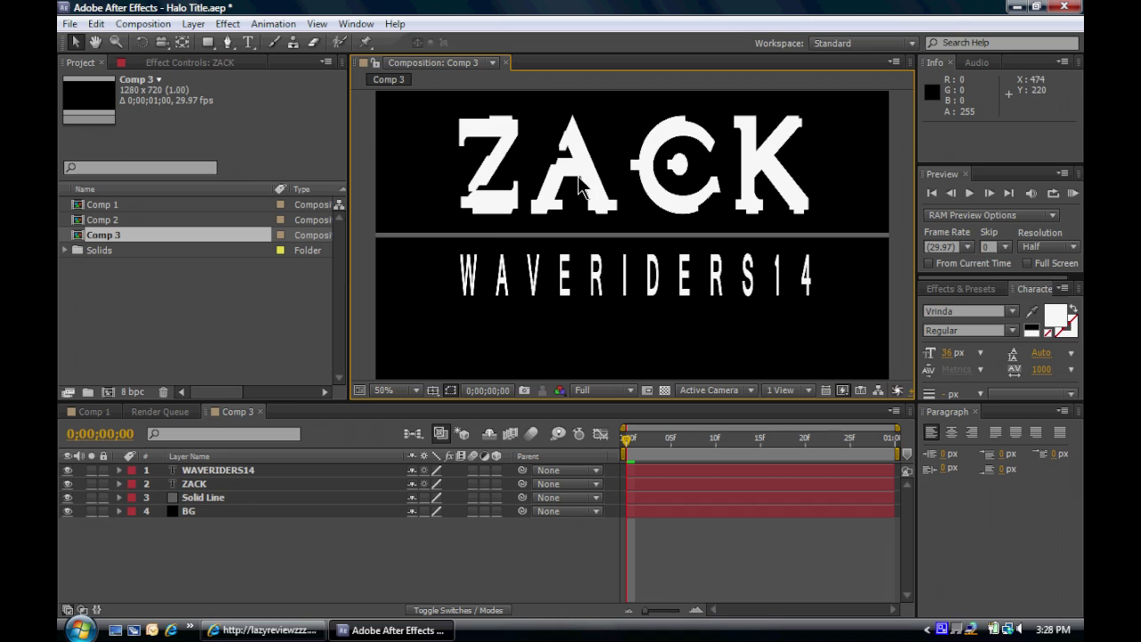
{"action": "left_click", "coordinate": [228, 24]}
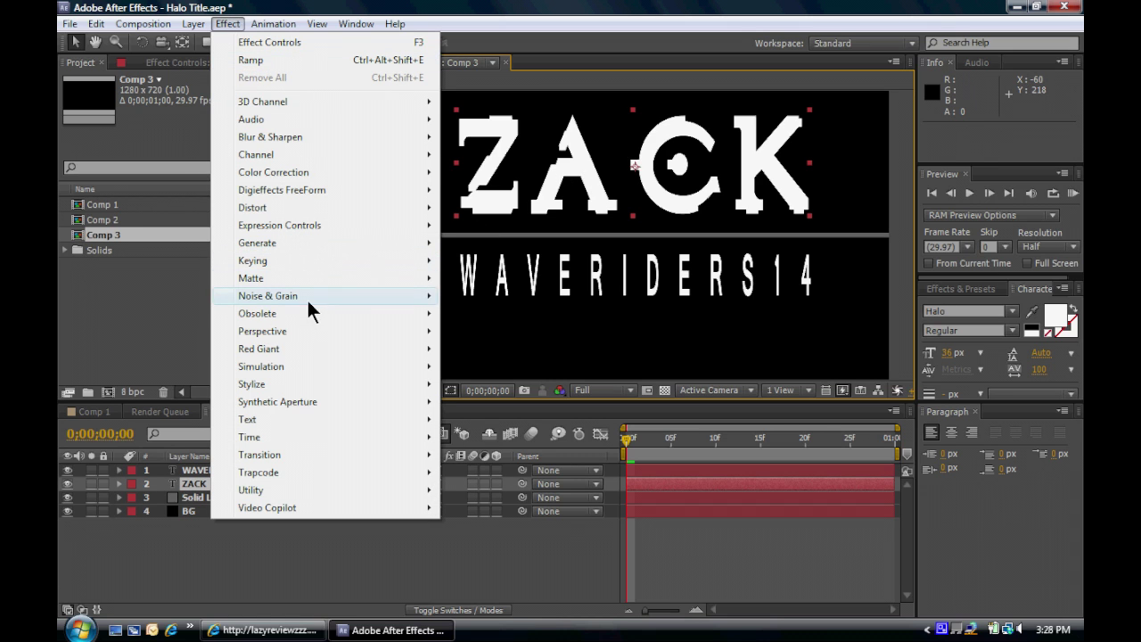
- Apply a black-to-white Ramp to ZACK running from 640, 52 above the word to 642, 312 below it
{"action": "mouse_move", "coordinate": [364, 255]}
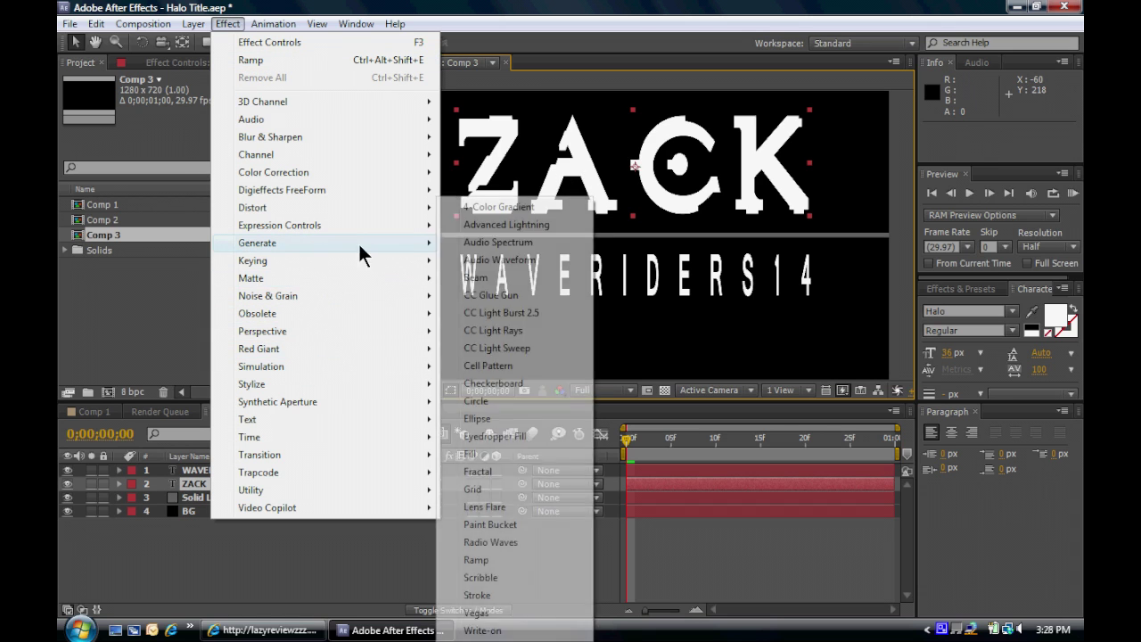
{"action": "left_click", "coordinate": [476, 560]}
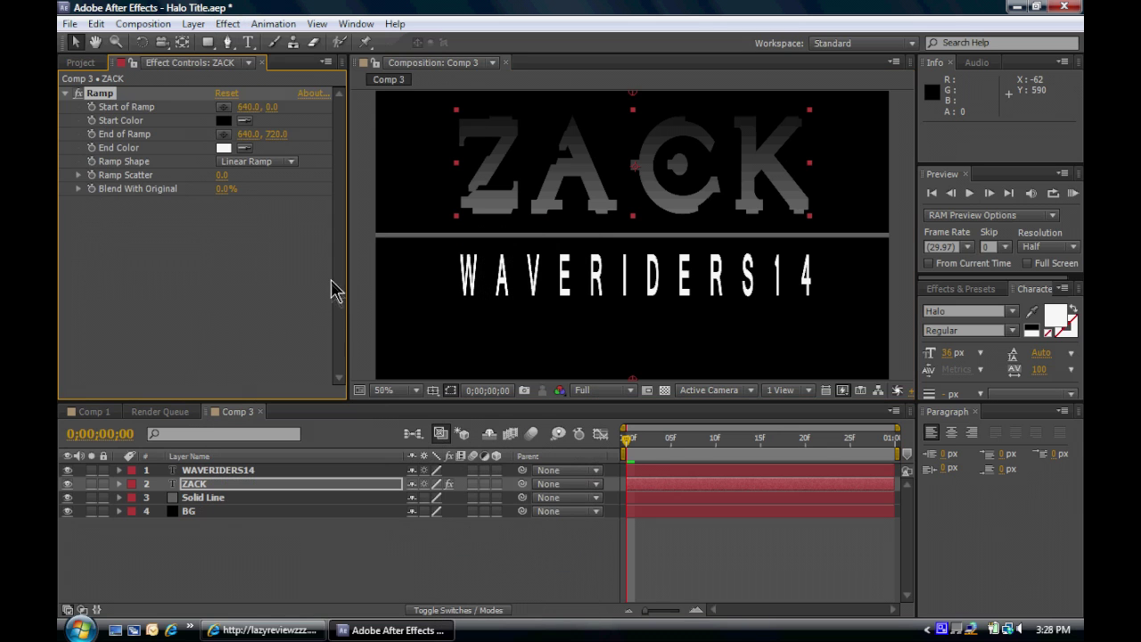
{"action": "left_click", "coordinate": [225, 108]}
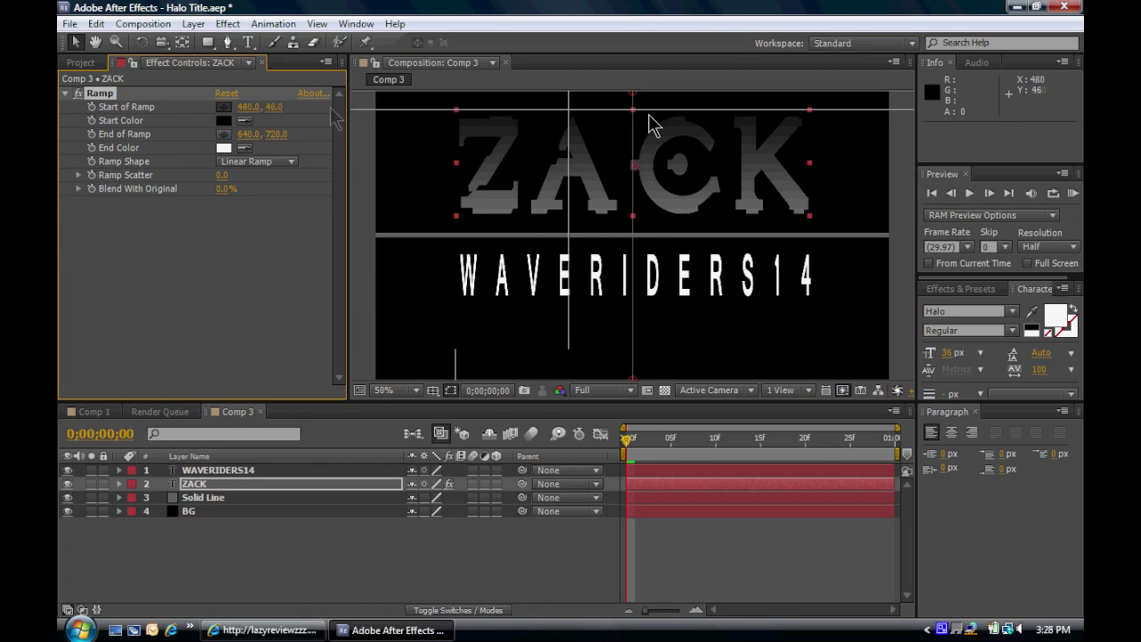
{"action": "left_click", "coordinate": [633, 113]}
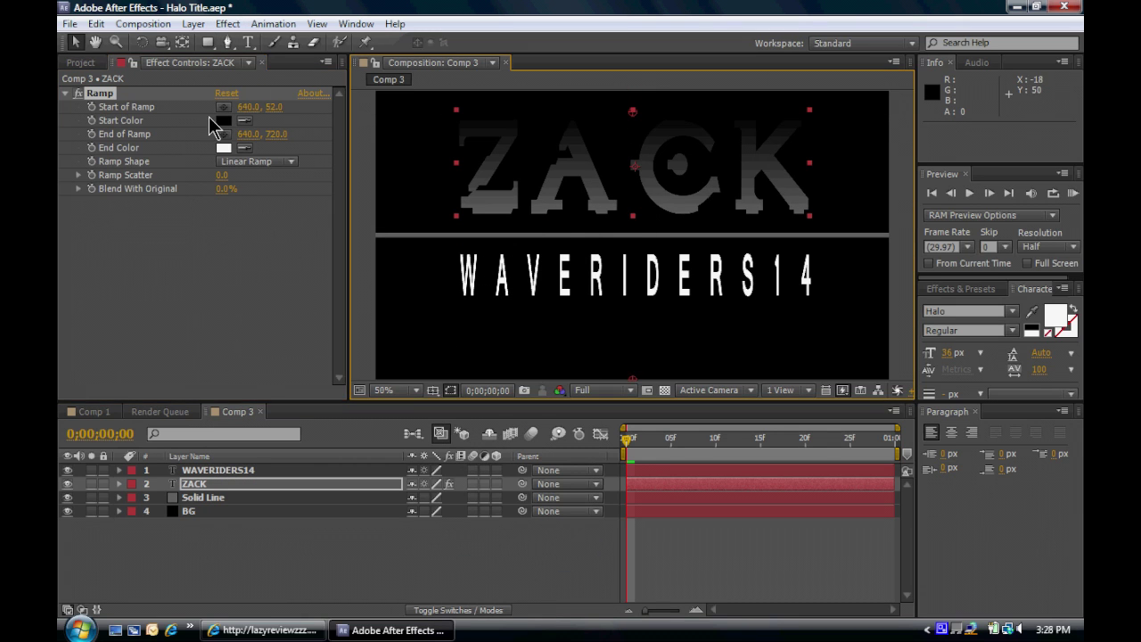
{"action": "left_click", "coordinate": [223, 135]}
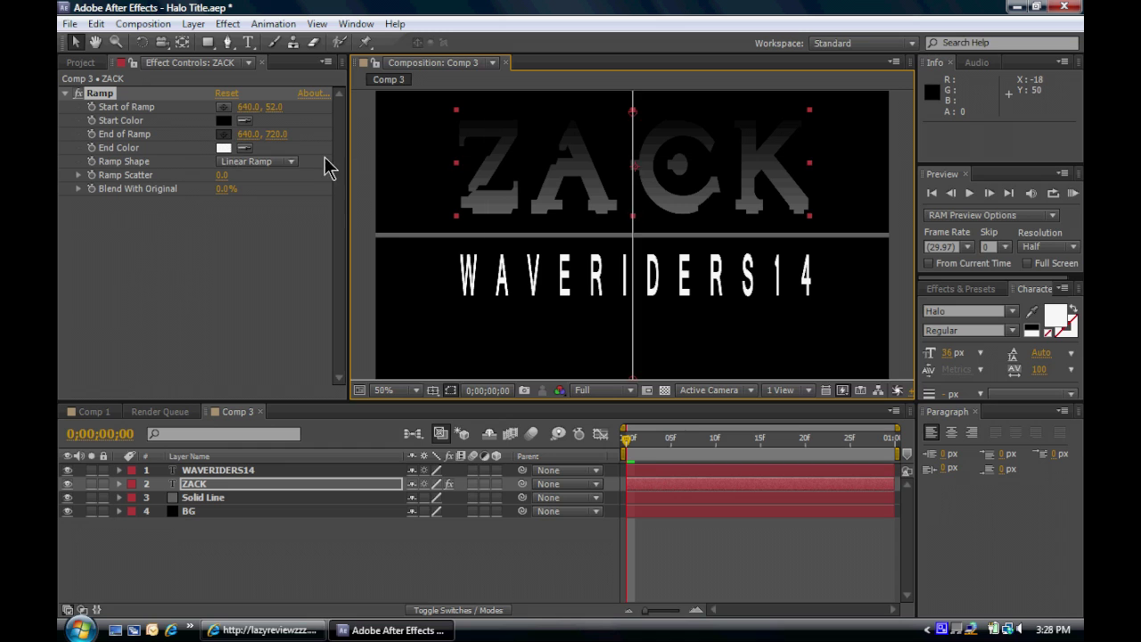
{"action": "left_click", "coordinate": [634, 220]}
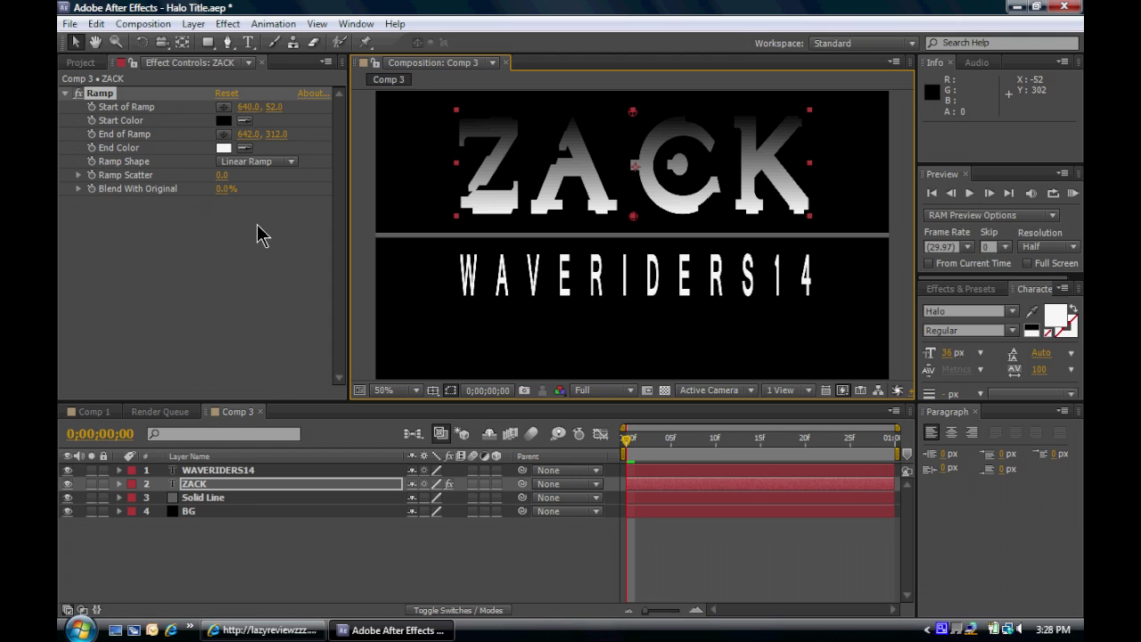
{"action": "left_click", "coordinate": [227, 123]}
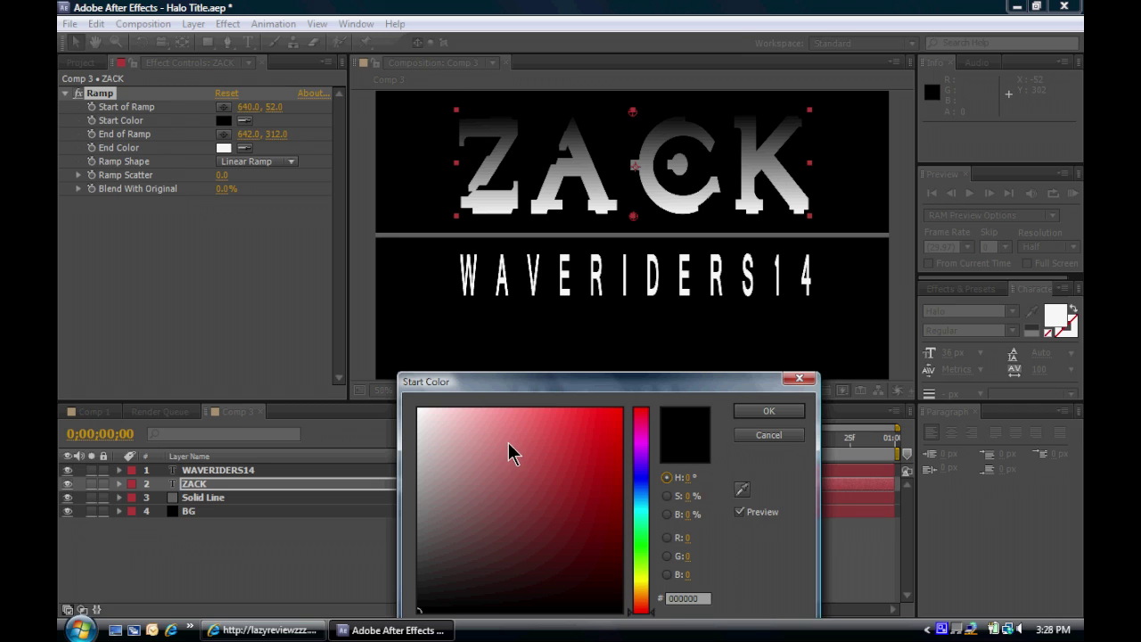
- Set the ZACK ramp's Start Color to light grey and End Color to mid grey
{"action": "mouse_move", "coordinate": [498, 502]}
{"action": "left_mouse_down"}
{"action": "mouse_move", "coordinate": [425, 520]}
{"action": "mouse_move", "coordinate": [425, 501]}
{"action": "left_mouse_up"}
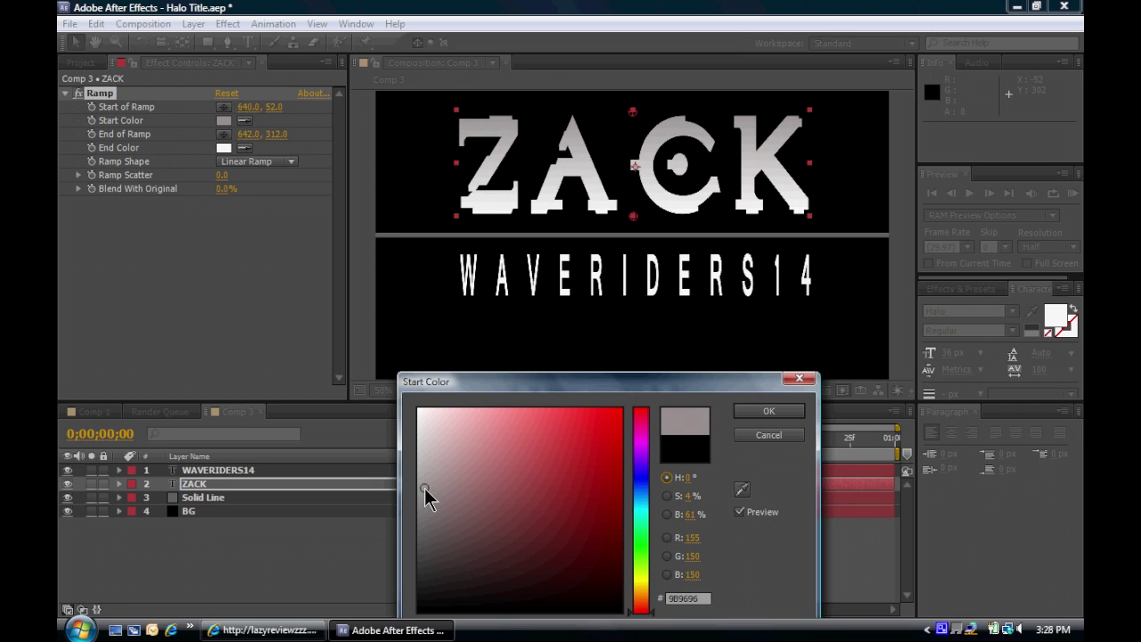
{"action": "left_click", "coordinate": [751, 415]}
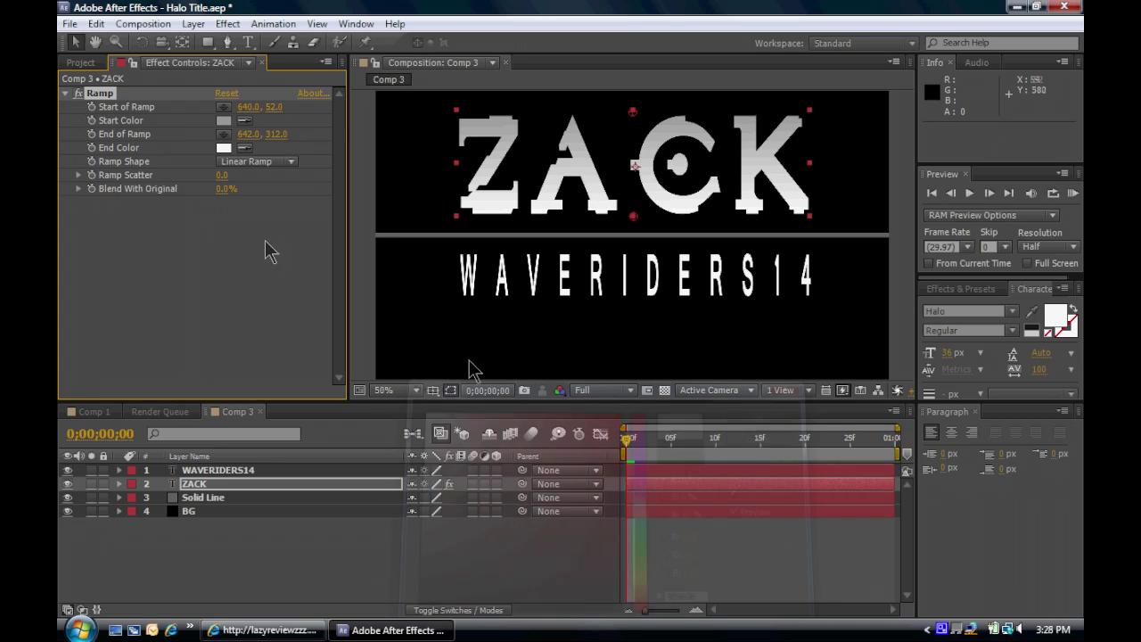
{"action": "left_click", "coordinate": [223, 148]}
{"action": "left_click_drag", "start_coordinate": [432, 516], "coordinate": [405, 561]}
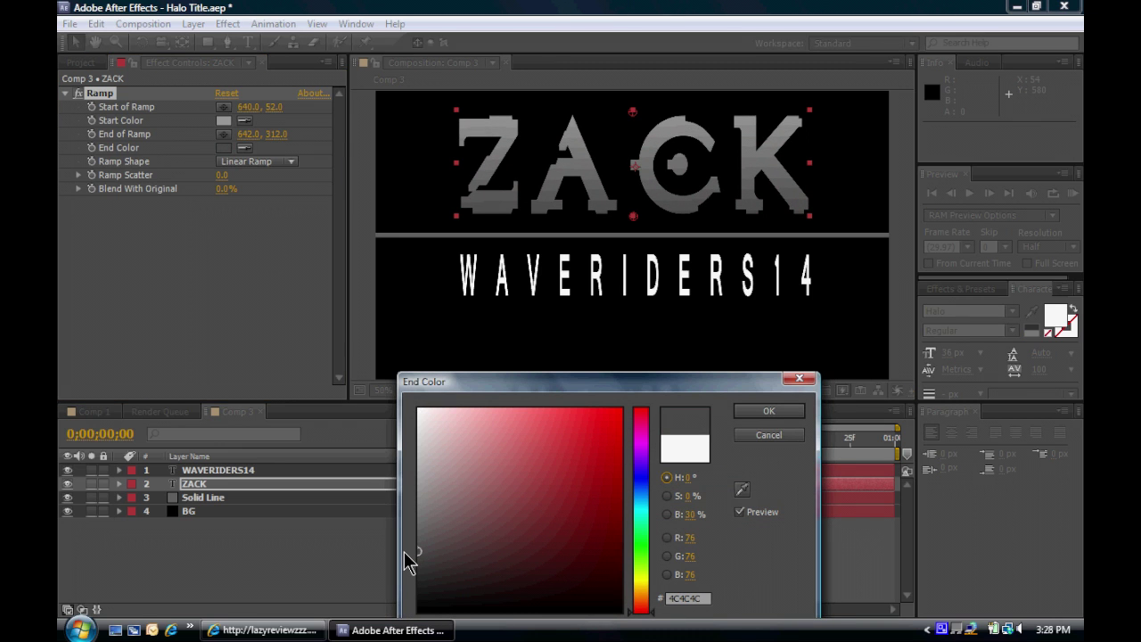
{"action": "left_click_drag", "start_coordinate": [404, 551], "coordinate": [401, 533]}
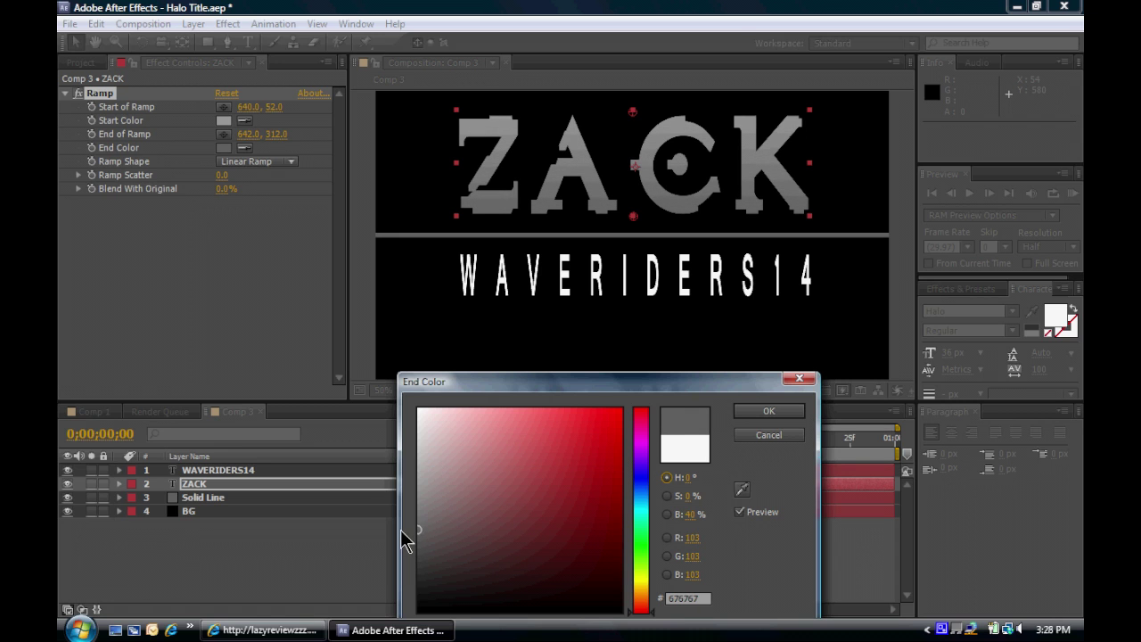
{"action": "left_click", "coordinate": [764, 413]}
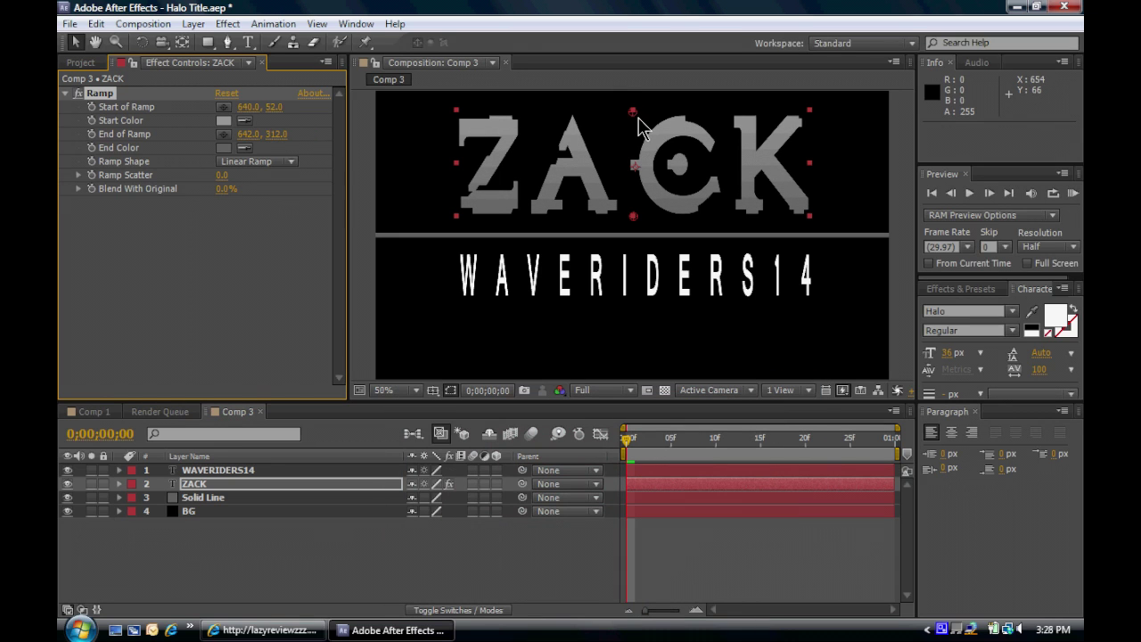
- Move the ZACK ramp points to 638, 36 above the word and 644, 380 past the line
{"action": "left_click_drag", "start_coordinate": [635, 113], "coordinate": [637, 120]}
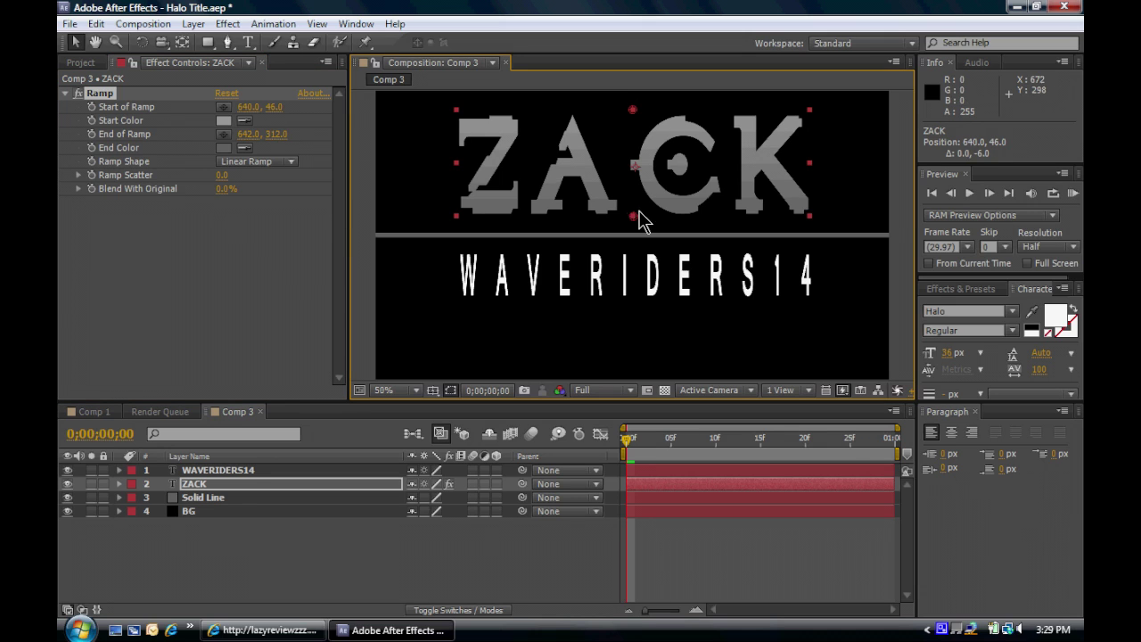
{"action": "mouse_move", "coordinate": [633, 223]}
{"action": "left_mouse_down"}
{"action": "mouse_move", "coordinate": [638, 259]}
{"action": "mouse_move", "coordinate": [634, 244]}
{"action": "left_mouse_up"}
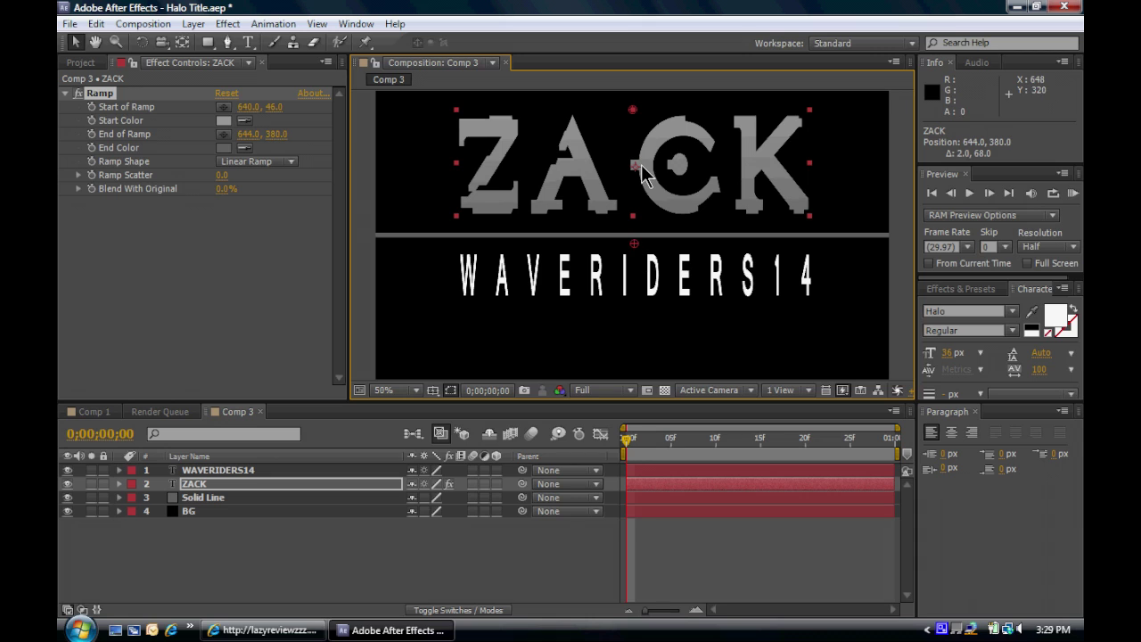
{"action": "mouse_move", "coordinate": [632, 117]}
{"action": "left_mouse_down"}
{"action": "mouse_move", "coordinate": [632, 136]}
{"action": "mouse_move", "coordinate": [632, 107]}
{"action": "left_mouse_up"}
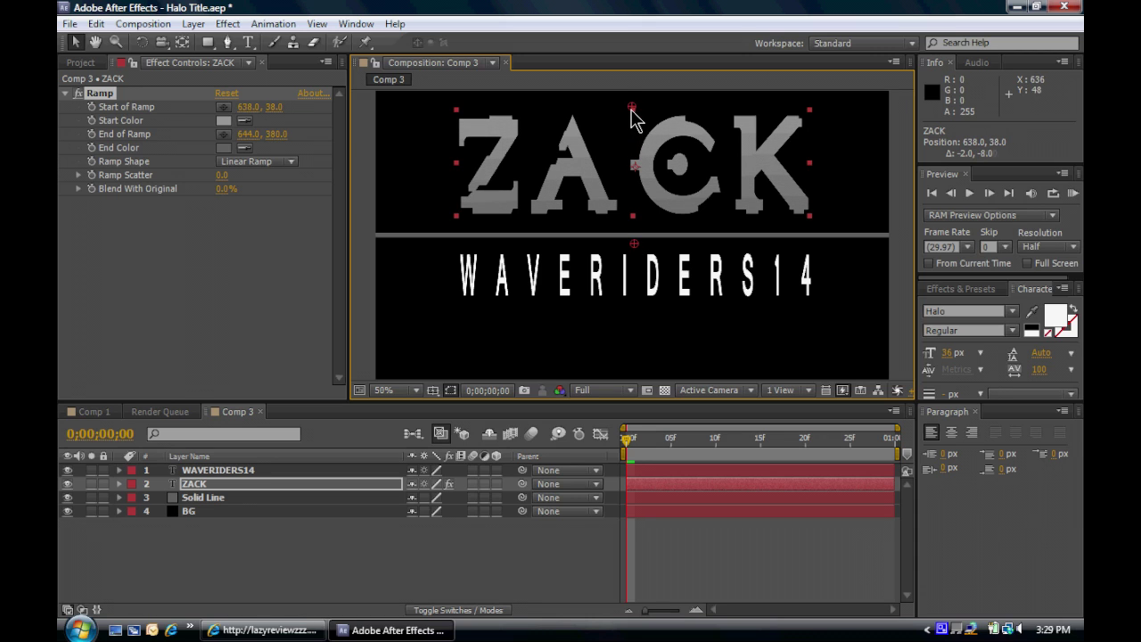
{"action": "left_click", "coordinate": [241, 265]}
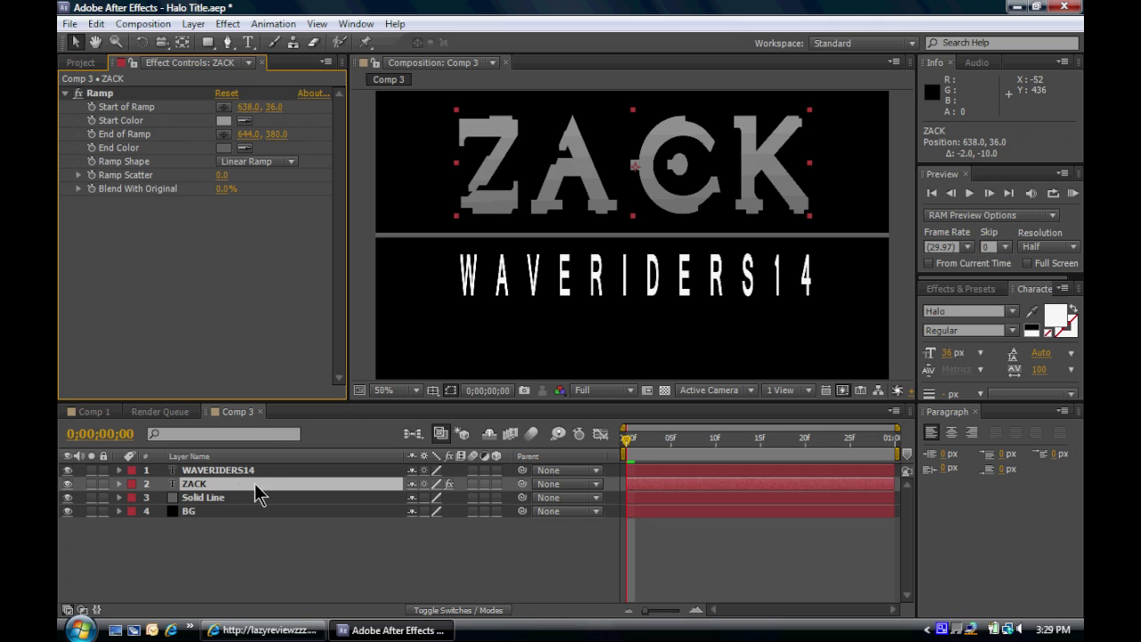
- Apply a Ramp to WAVERIDERS14 running from 650, 404 at its top to 650, 518 below it
{"action": "left_click", "coordinate": [226, 471]}
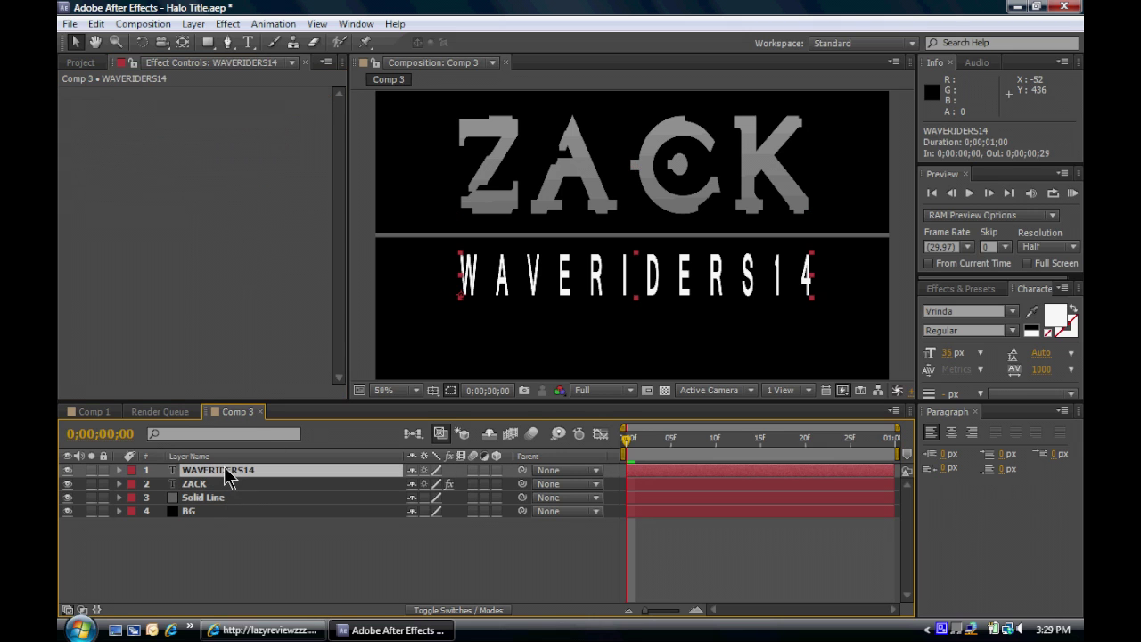
{"action": "left_click", "coordinate": [227, 23]}
{"action": "left_click", "coordinate": [266, 59]}
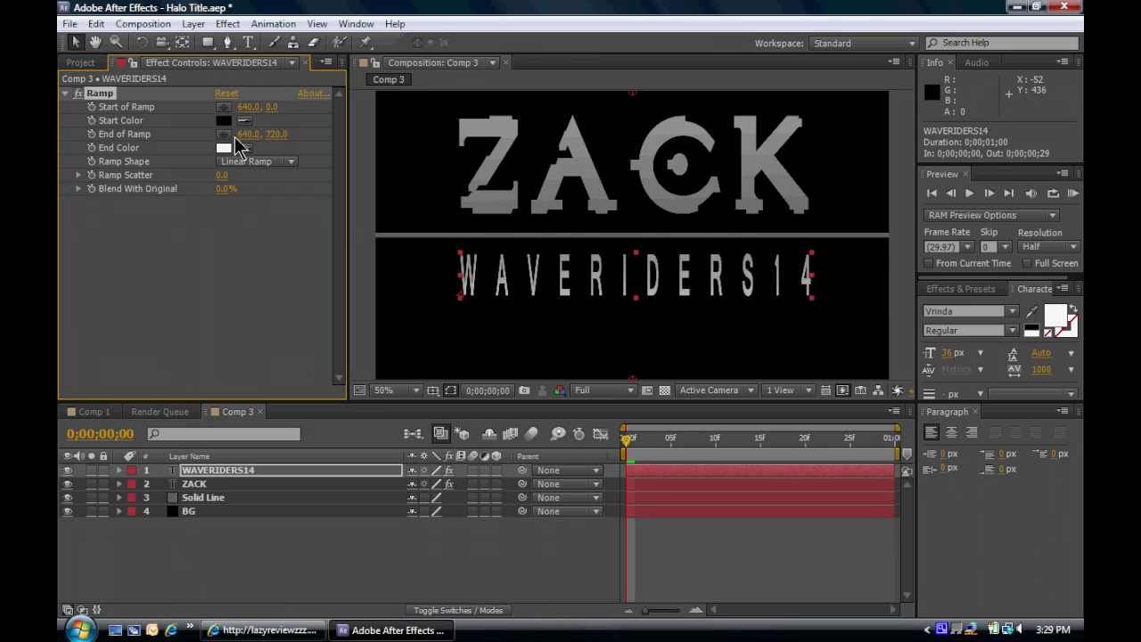
{"action": "left_click", "coordinate": [223, 106]}
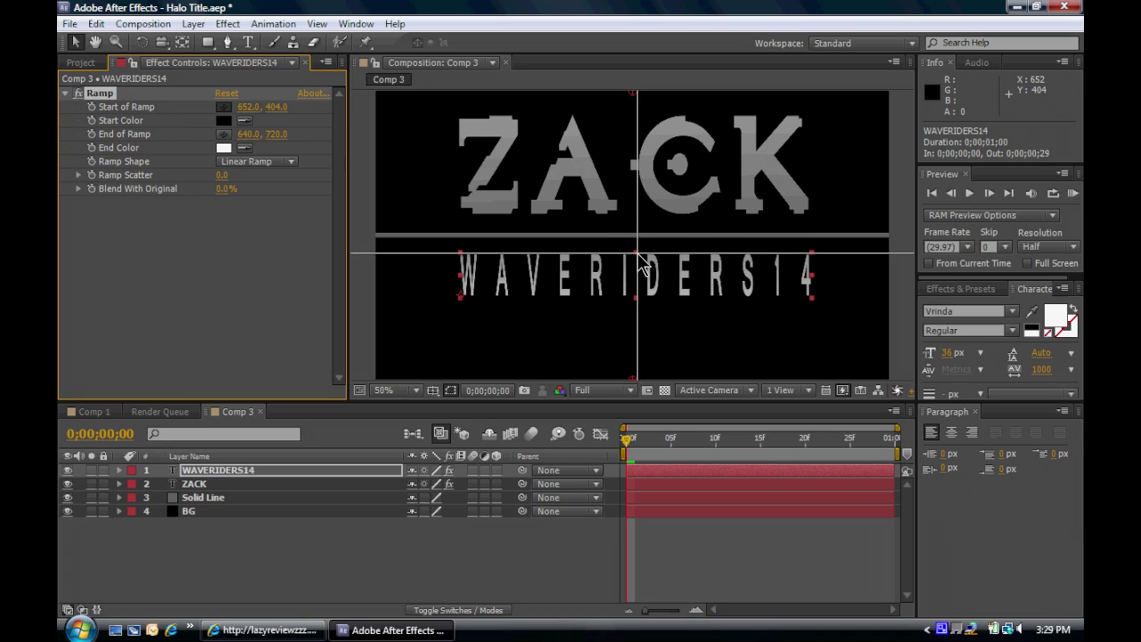
{"action": "left_click", "coordinate": [640, 263]}
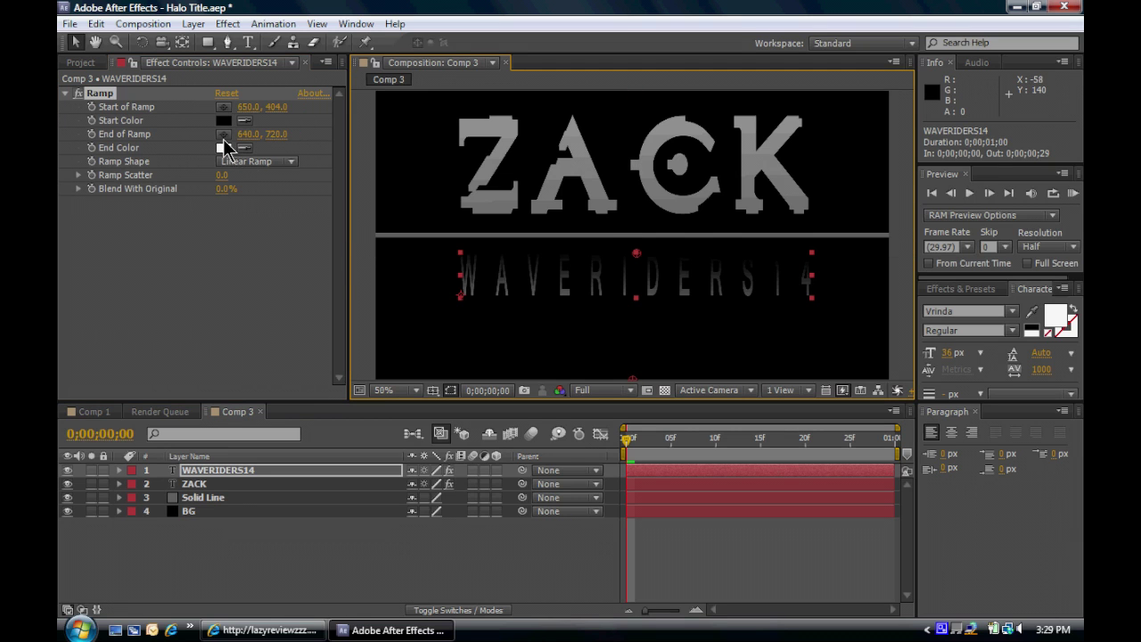
{"action": "left_click", "coordinate": [224, 133]}
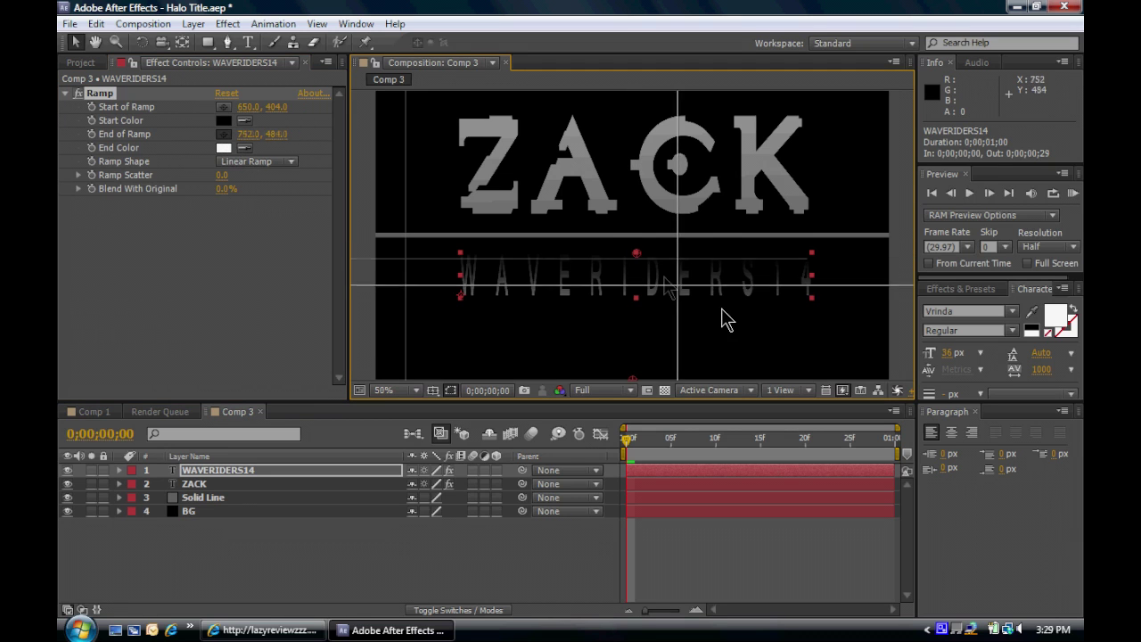
{"action": "left_click", "coordinate": [636, 300]}
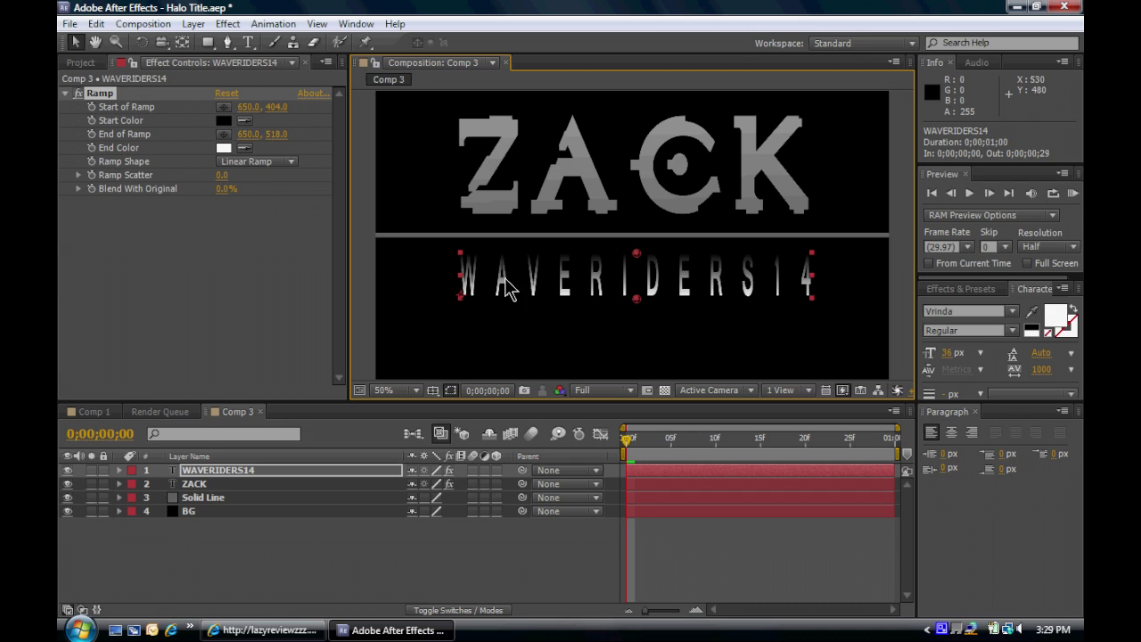
- Make the subtitle ramp start light grey, then darken its end colour toward #2F2F2F
{"action": "left_click", "coordinate": [223, 120]}
{"action": "left_click_drag", "start_coordinate": [443, 503], "coordinate": [406, 434]}
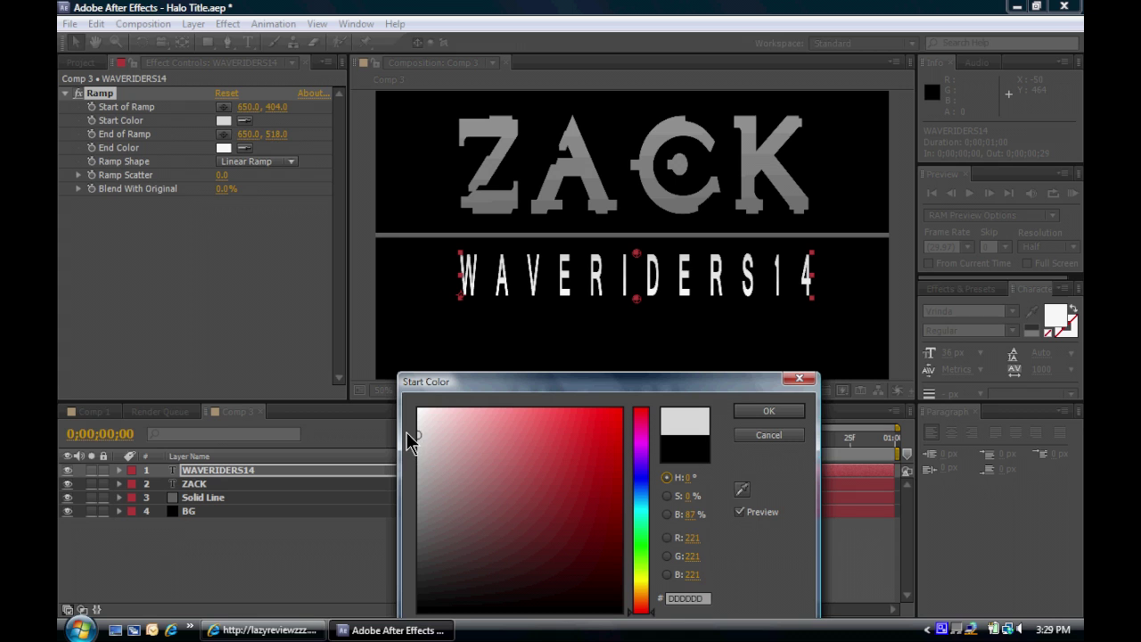
{"action": "left_click", "coordinate": [751, 409]}
{"action": "left_click", "coordinate": [236, 631]}
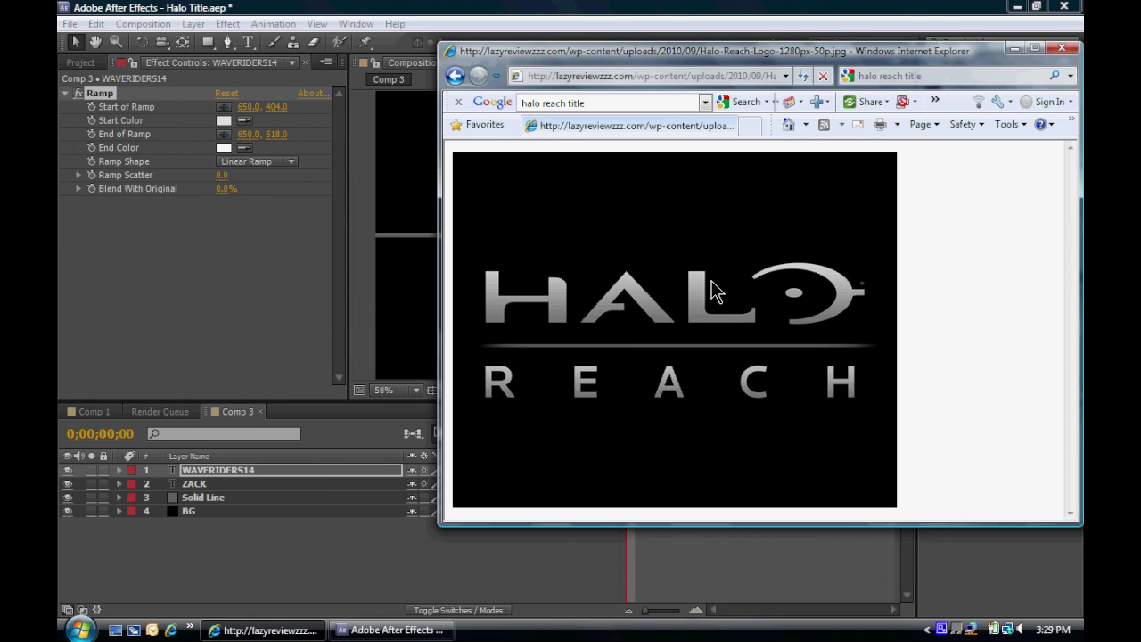
{"action": "left_click", "coordinate": [270, 331]}
{"action": "left_click", "coordinate": [633, 344]}
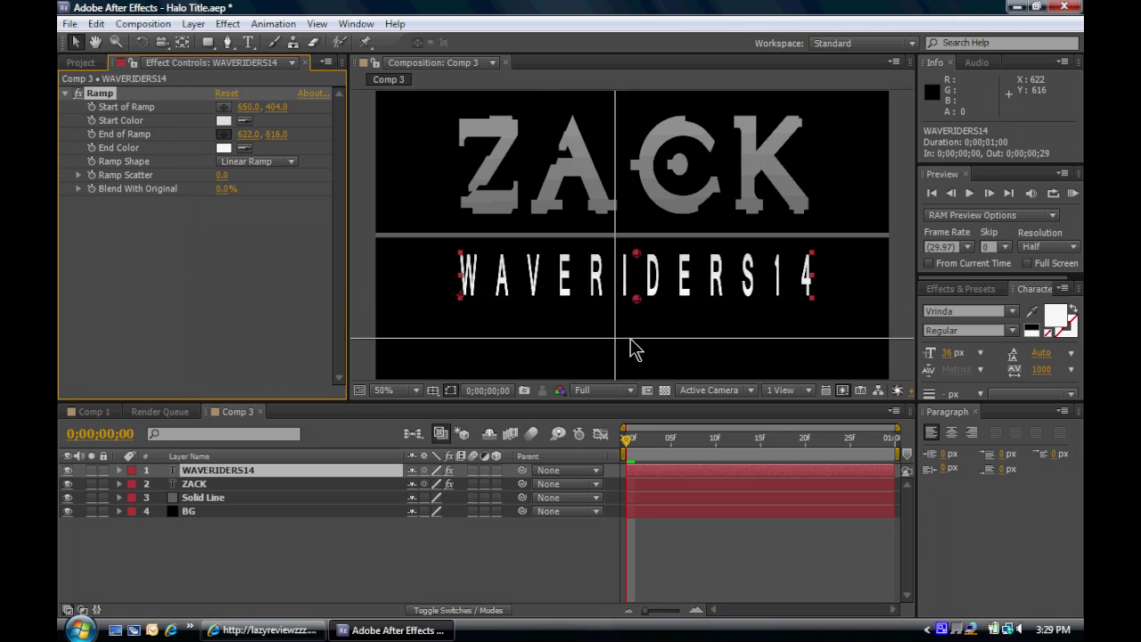
{"action": "left_click", "coordinate": [236, 211]}
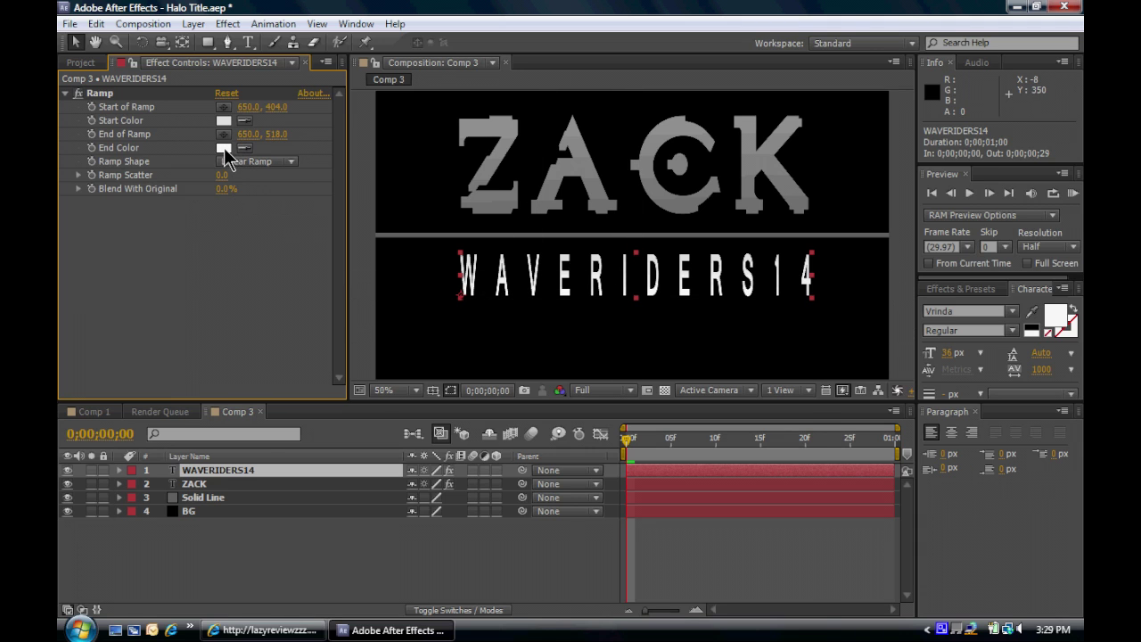
{"action": "left_click", "coordinate": [223, 147]}
{"action": "mouse_move", "coordinate": [476, 489]}
{"action": "left_mouse_down"}
{"action": "mouse_move", "coordinate": [442, 525]}
{"action": "mouse_move", "coordinate": [411, 533]}
{"action": "mouse_move", "coordinate": [408, 580]}
{"action": "left_mouse_up"}
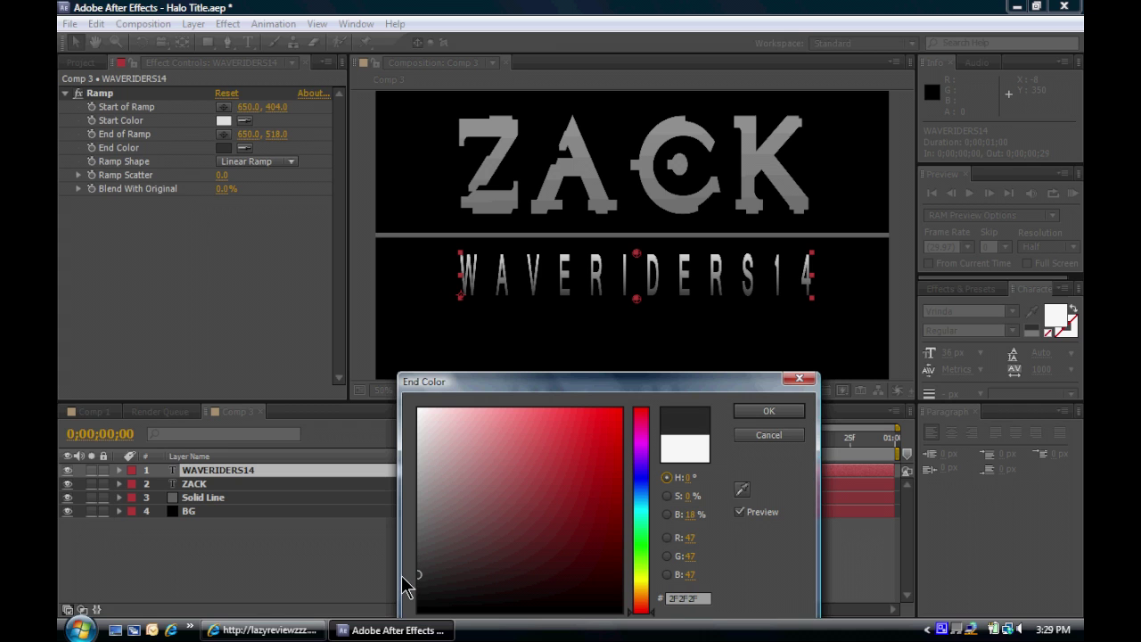
- Accept the dark grey end colour and compare the title with the Halo Reach reference
{"action": "left_click", "coordinate": [769, 411]}
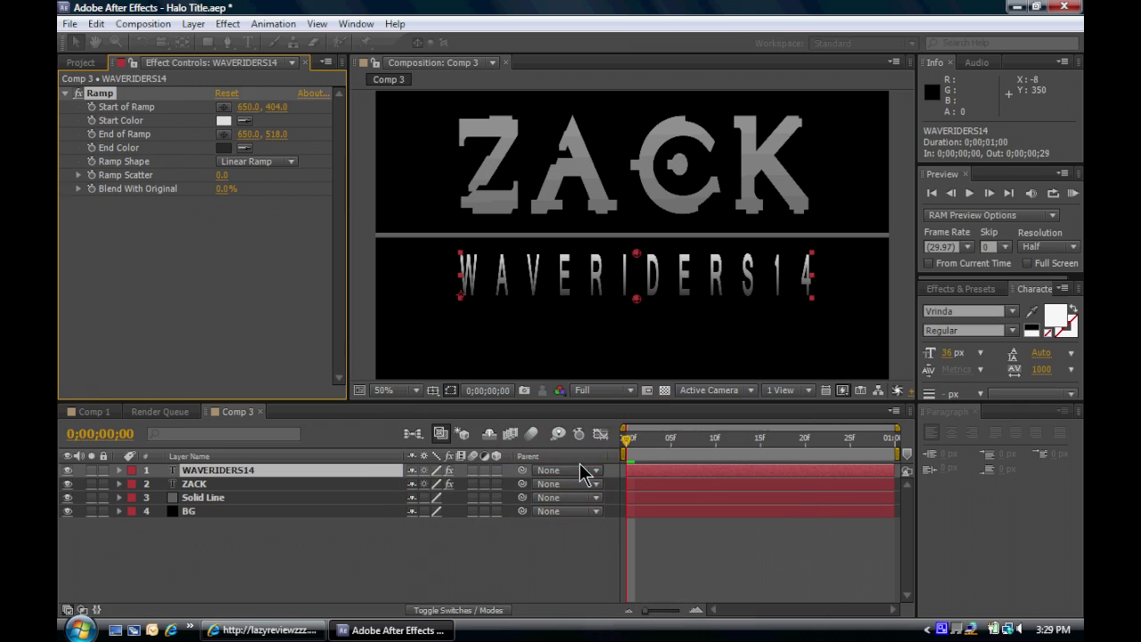
{"action": "left_click", "coordinate": [272, 630]}
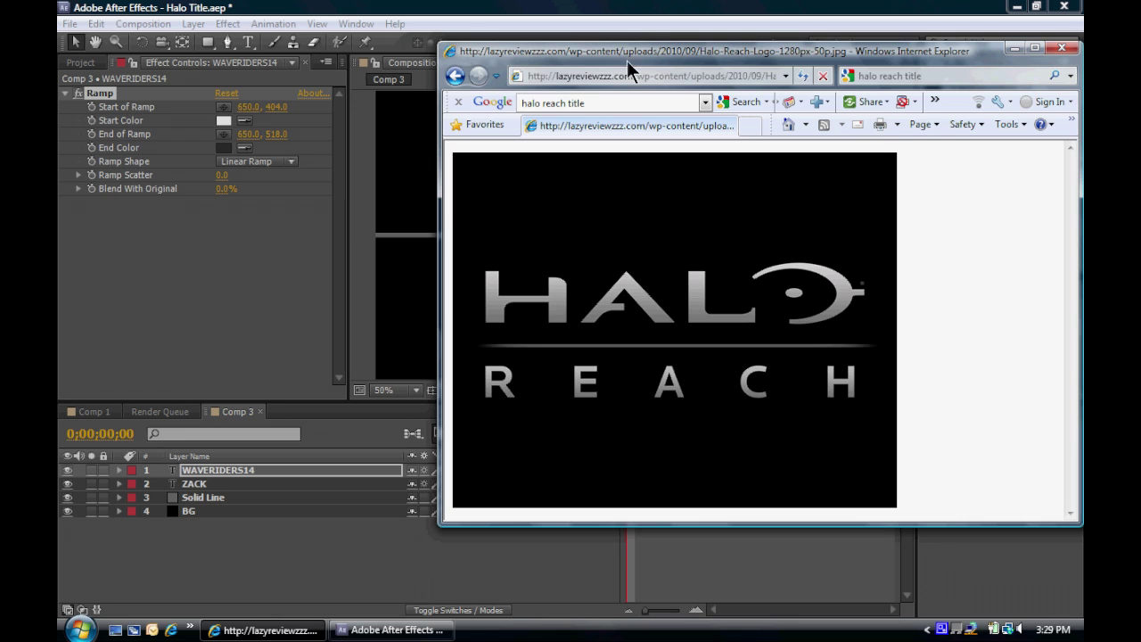
{"action": "left_click_drag", "start_coordinate": [629, 67], "coordinate": [816, 49]}
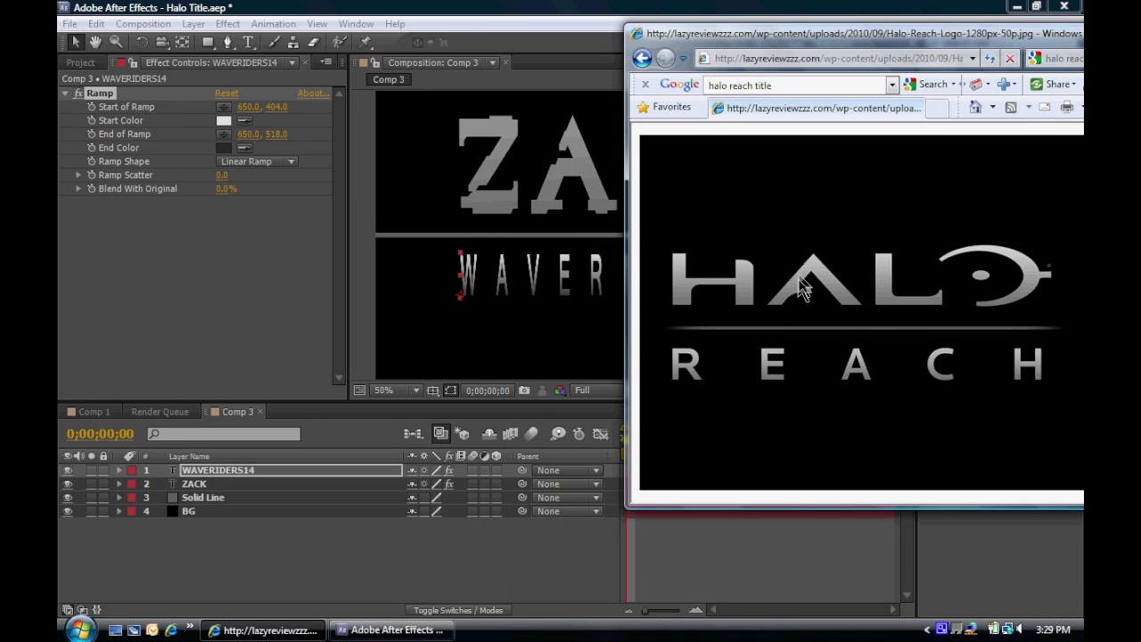
{"action": "left_click", "coordinate": [227, 157]}
- Lighten the WAVERIDERS14 ramp's end colour to a mid grey
{"action": "left_click", "coordinate": [227, 159]}
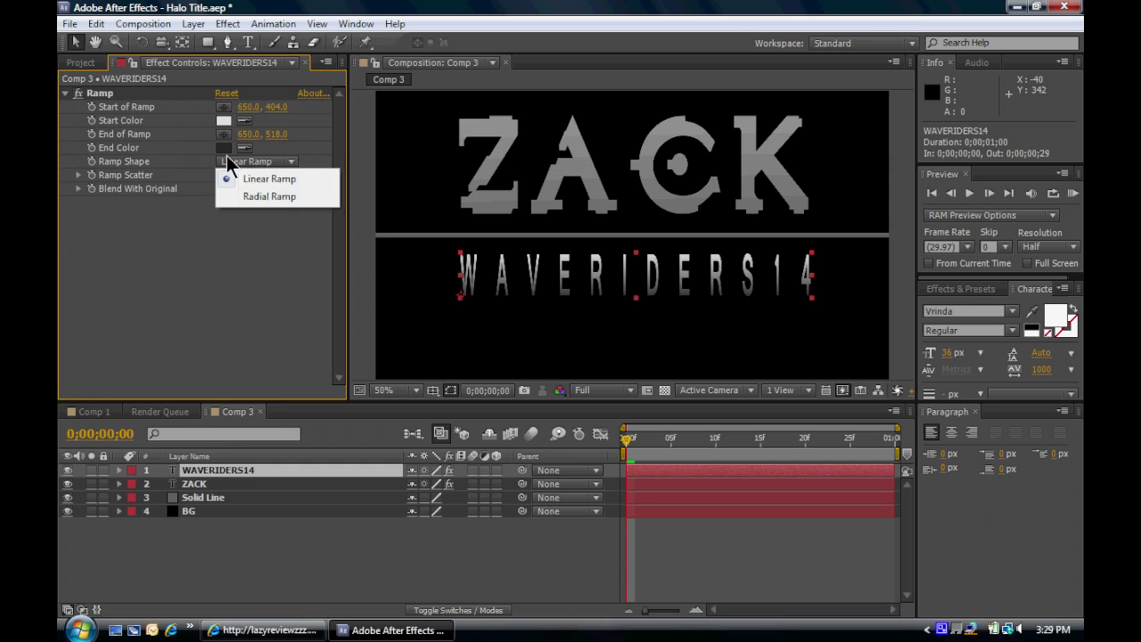
{"action": "left_click", "coordinate": [220, 148]}
{"action": "left_click", "coordinate": [221, 148]}
{"action": "left_click_drag", "start_coordinate": [419, 561], "coordinate": [396, 527]}
{"action": "left_click", "coordinate": [773, 413]}
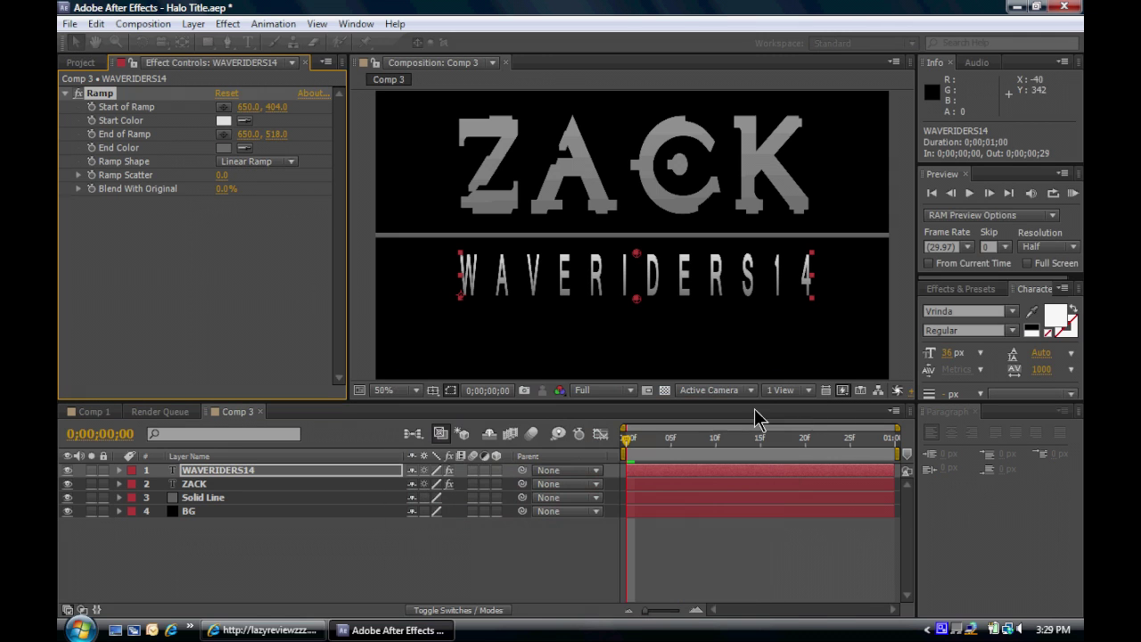
- Set the WAVERIDERS14 ramp's Start Color to grey #AEAEAE
{"action": "left_click", "coordinate": [263, 631]}
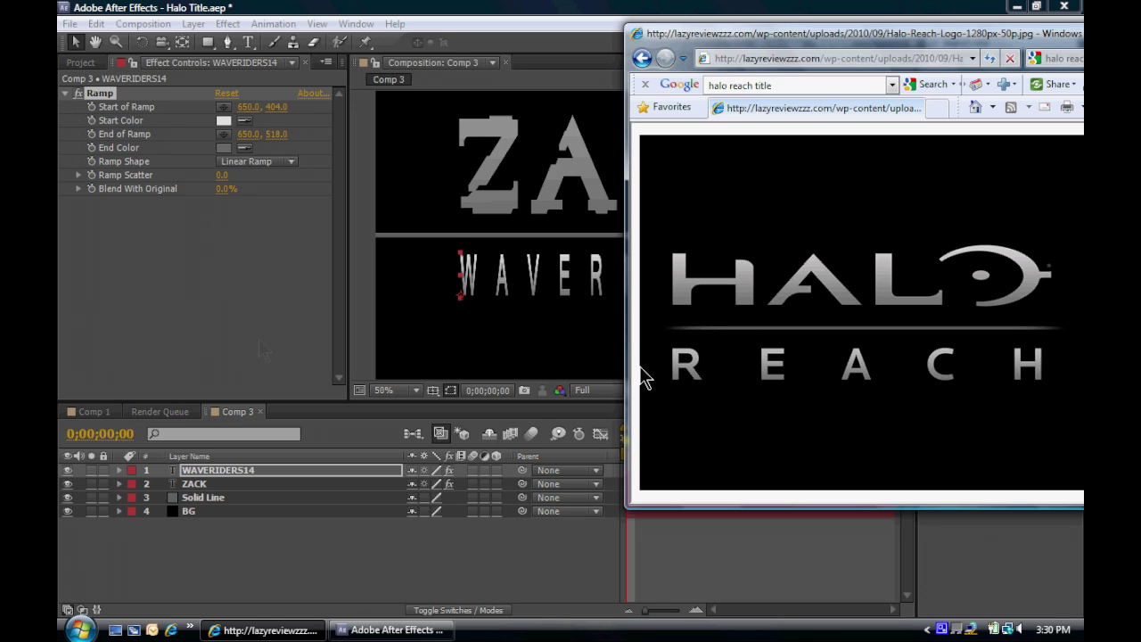
{"action": "left_click", "coordinate": [233, 269]}
{"action": "left_click", "coordinate": [222, 122]}
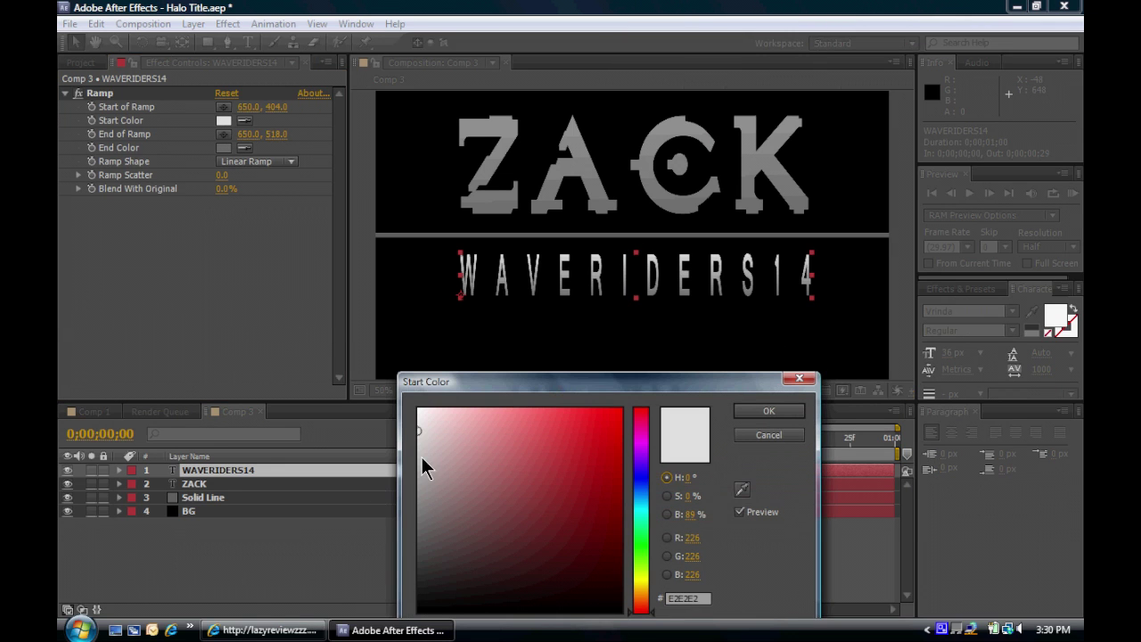
{"action": "left_click_drag", "start_coordinate": [421, 454], "coordinate": [416, 473]}
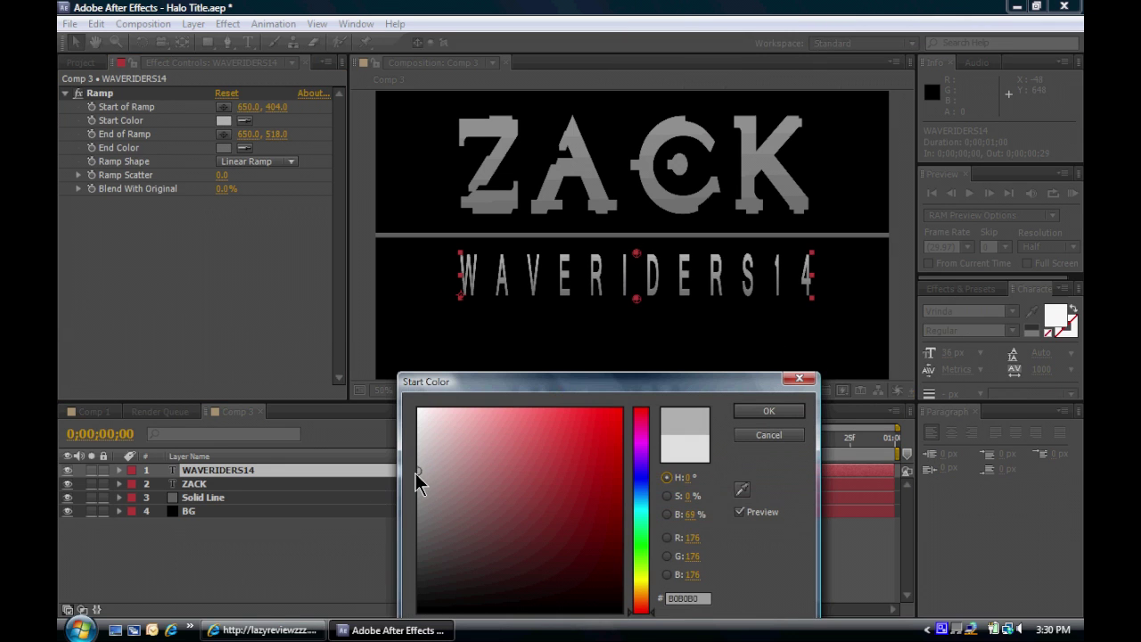
{"action": "left_click", "coordinate": [770, 413]}
{"action": "left_click", "coordinate": [201, 535]}
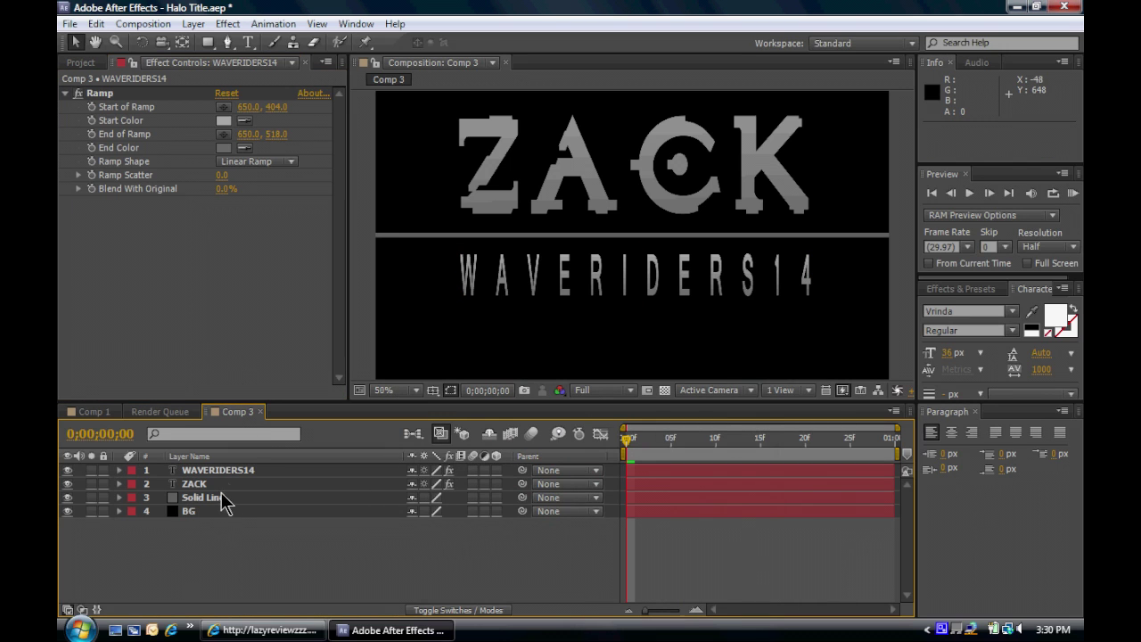
{"action": "left_click", "coordinate": [196, 24]}
- Add a black full-size solid between Solid Line and BG, and draw a rectangle mask over the line's left end
{"action": "mouse_move", "coordinate": [425, 40]}
{"action": "left_click", "coordinate": [494, 67]}
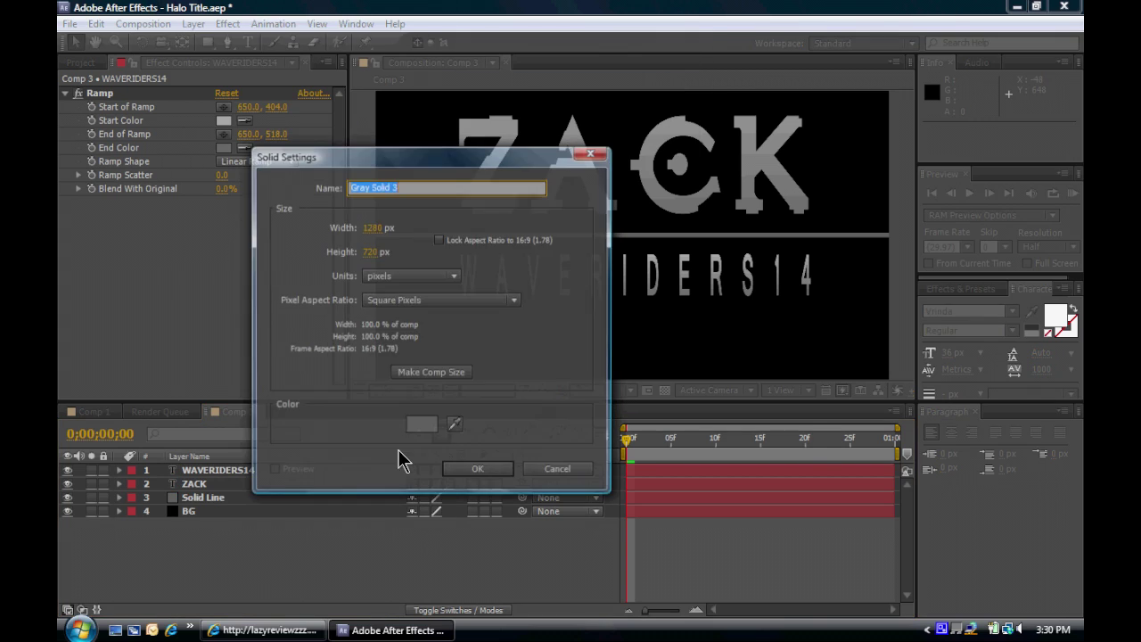
{"action": "left_click", "coordinate": [421, 426]}
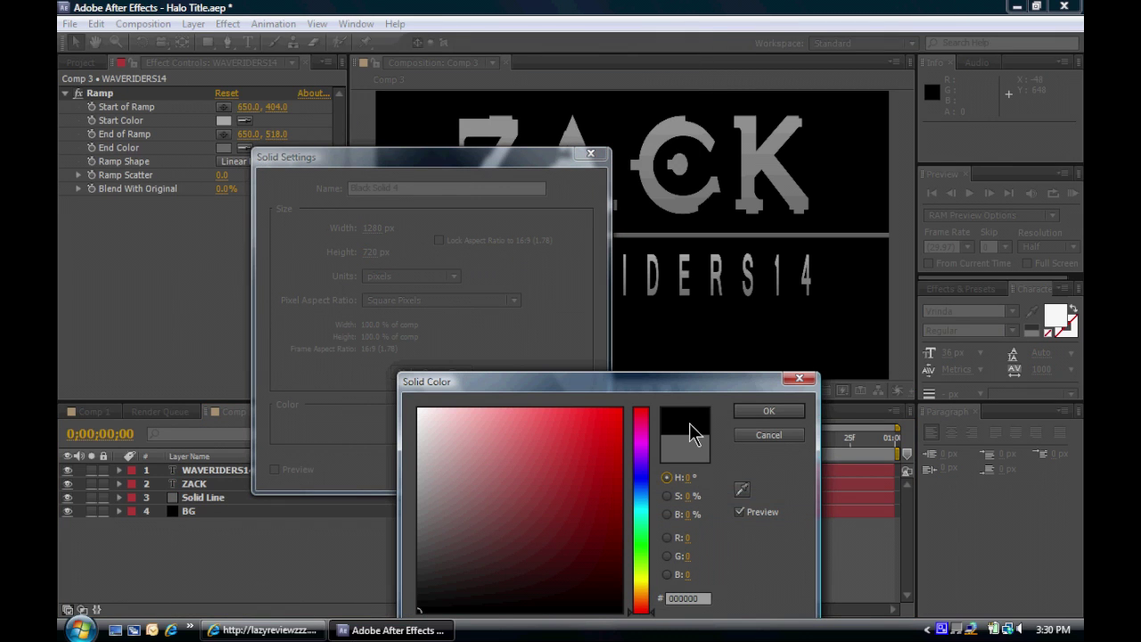
{"action": "left_click", "coordinate": [768, 411]}
{"action": "left_click", "coordinate": [478, 470]}
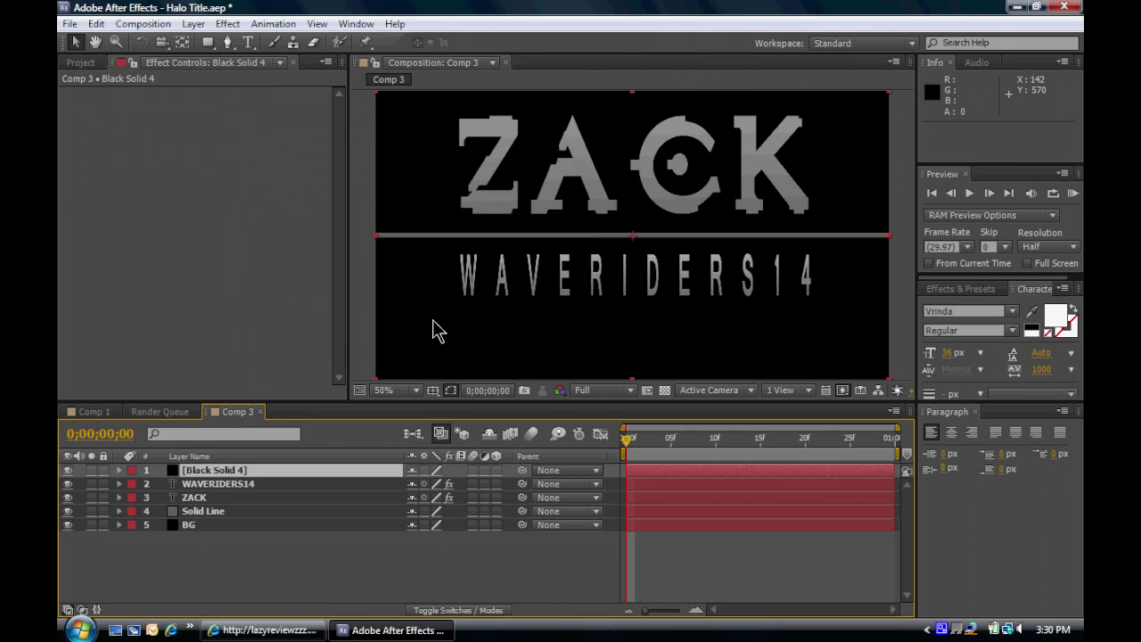
{"action": "left_click_drag", "start_coordinate": [227, 477], "coordinate": [219, 527]}
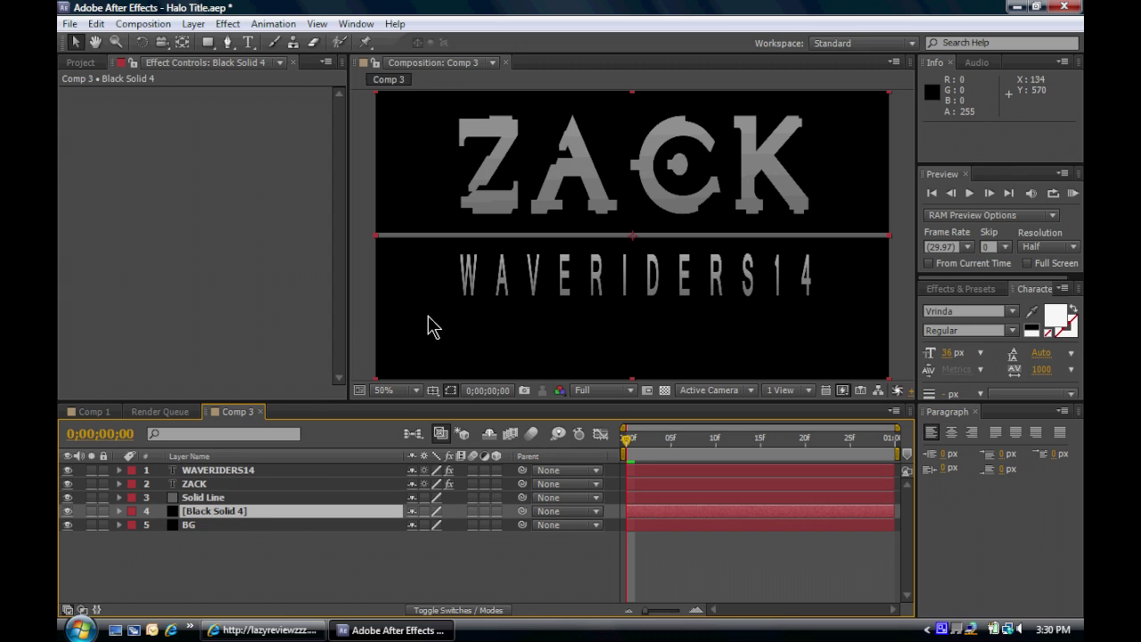
{"action": "left_click", "coordinate": [207, 42]}
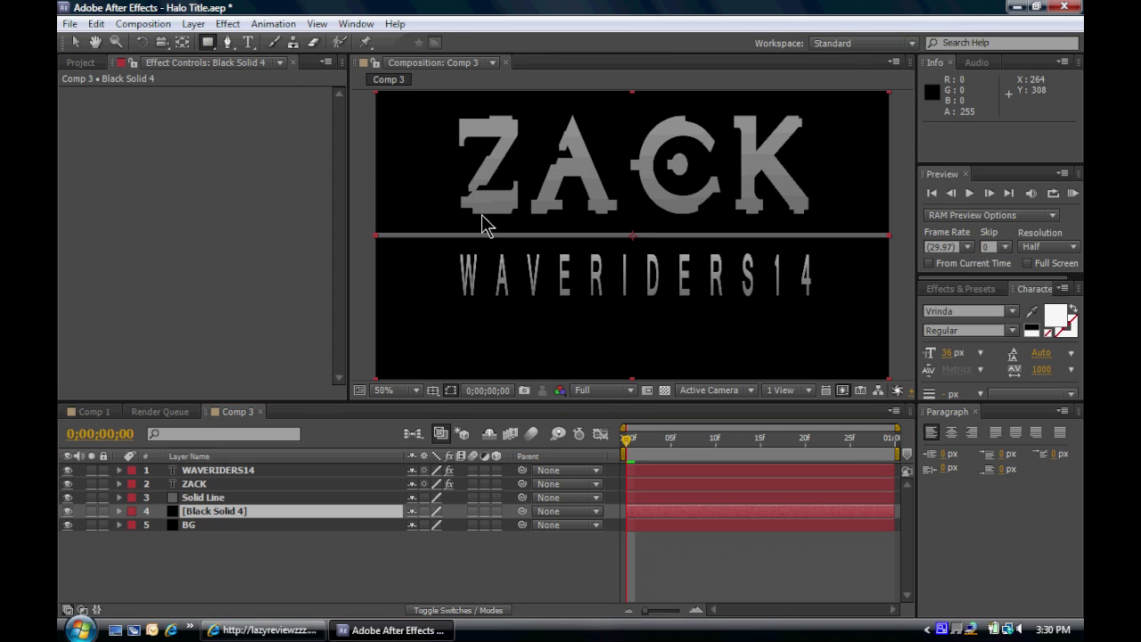
{"action": "left_click_drag", "start_coordinate": [485, 201], "coordinate": [303, 274]}
- Feather Mask 1 to 93 px in Add mode and move Black Solid 4 above Solid Line
{"action": "left_click", "coordinate": [189, 539]}
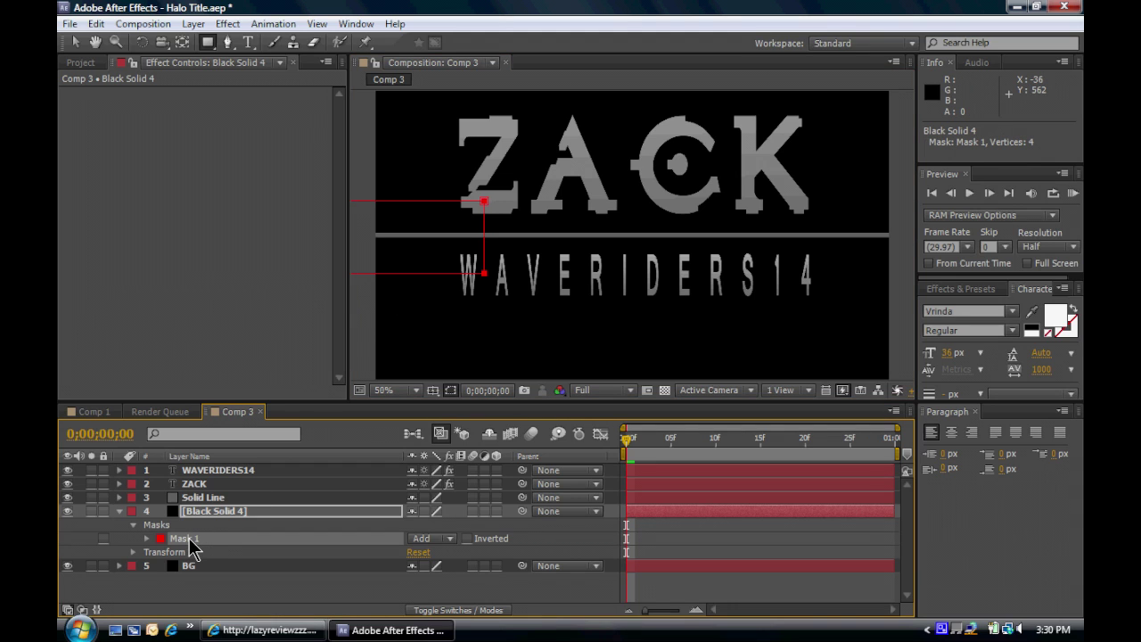
{"action": "key", "text": "f"}
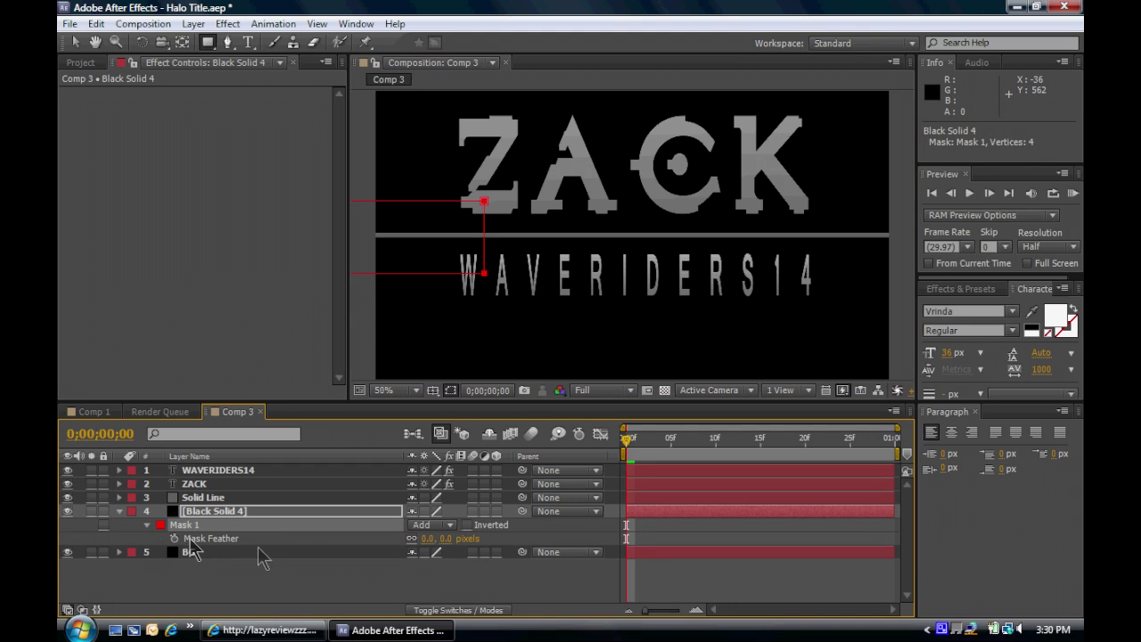
{"action": "left_click_drag", "start_coordinate": [443, 539], "coordinate": [484, 536]}
{"action": "left_click", "coordinate": [443, 525]}
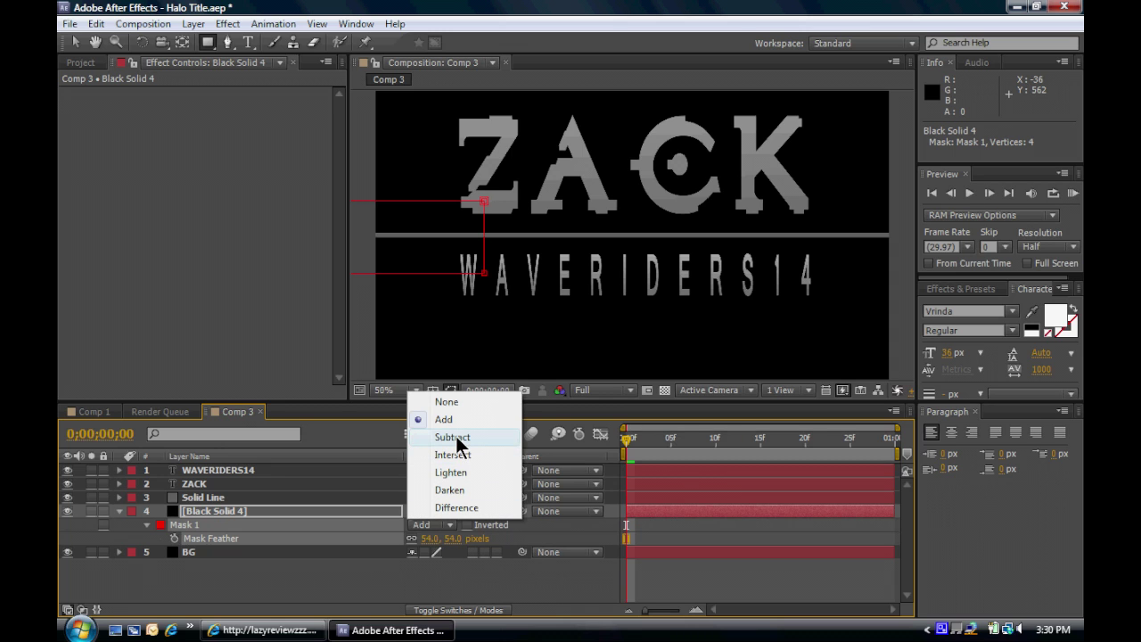
{"action": "left_click", "coordinate": [447, 418]}
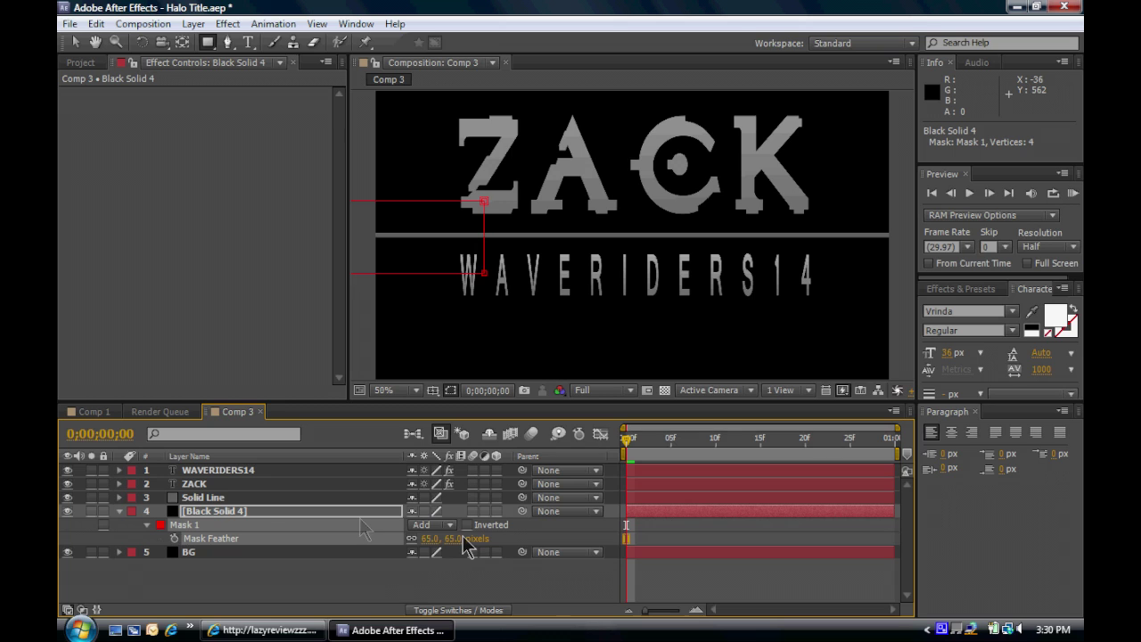
{"action": "left_click_drag", "start_coordinate": [230, 511], "coordinate": [223, 493]}
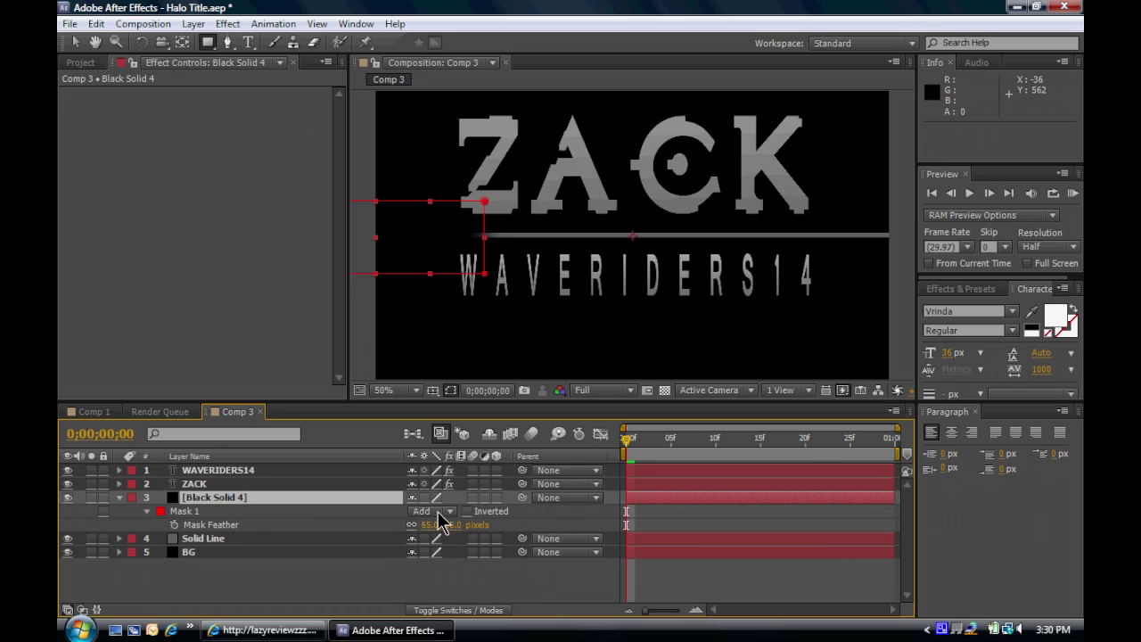
{"action": "left_click_drag", "start_coordinate": [455, 527], "coordinate": [478, 527]}
{"action": "left_click", "coordinate": [383, 516]}
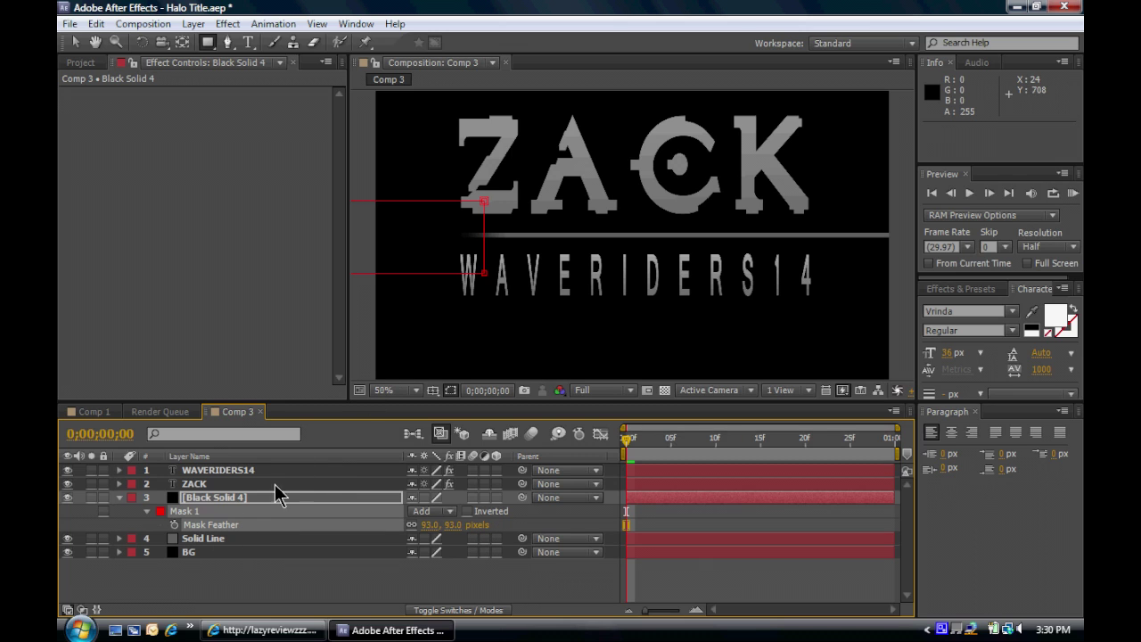
- Zoom in on the line's softly faded left end, then zoom back out to the whole title
{"action": "key", "text": "period"}
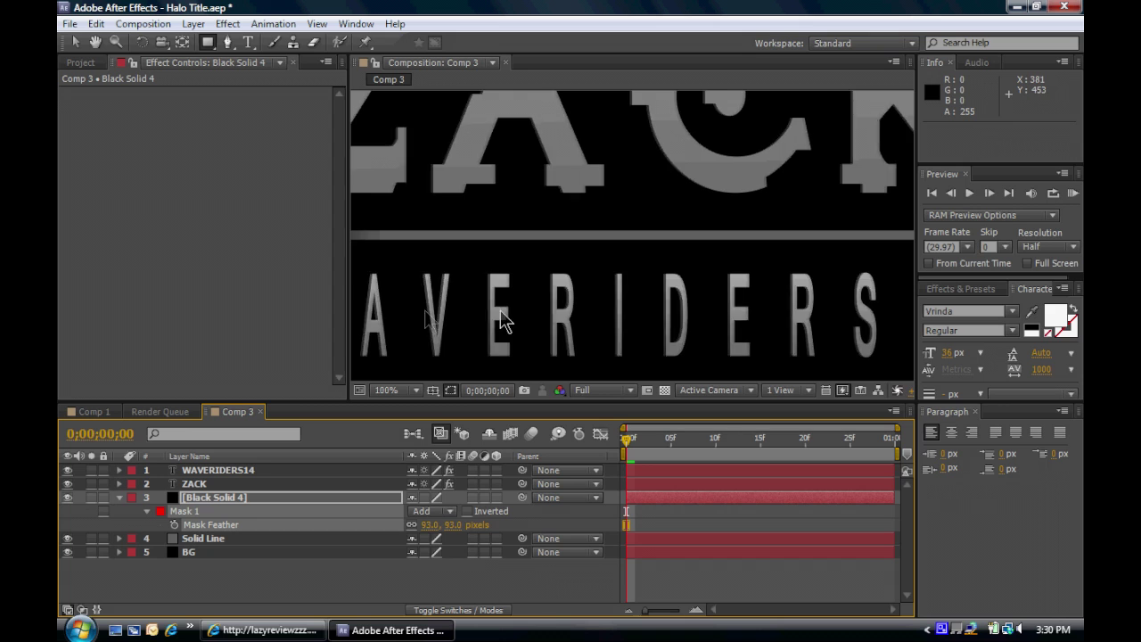
{"action": "left_click_drag", "start_coordinate": [422, 325], "coordinate": [731, 309]}
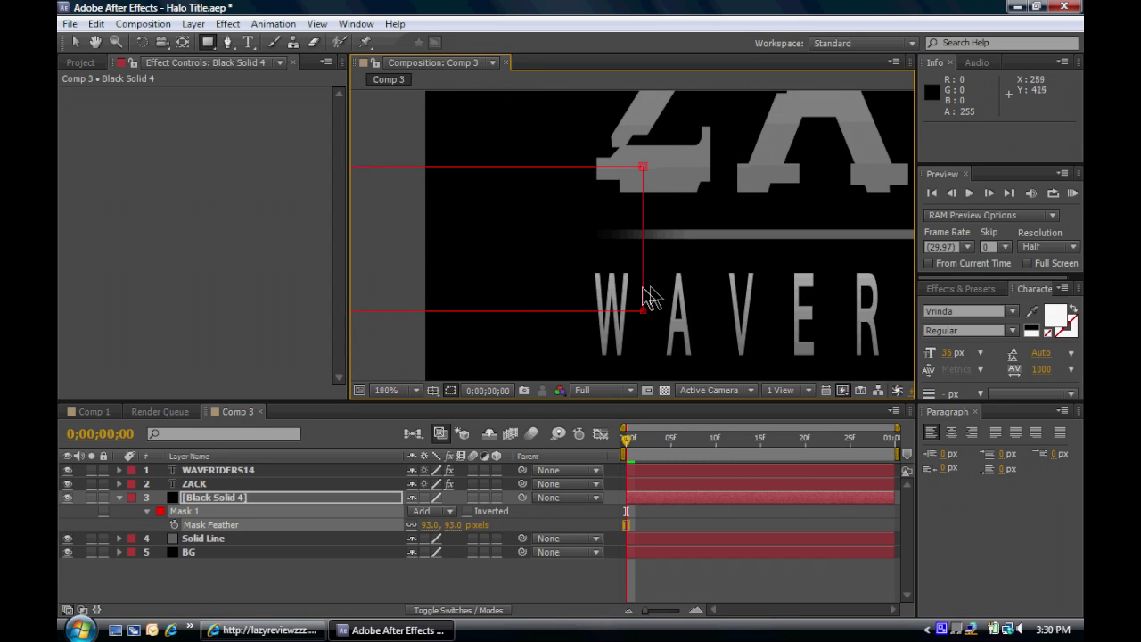
{"action": "key", "text": "comma"}
{"action": "key", "text": "comma"}
{"action": "left_click_drag", "start_coordinate": [627, 303], "coordinate": [539, 301]}
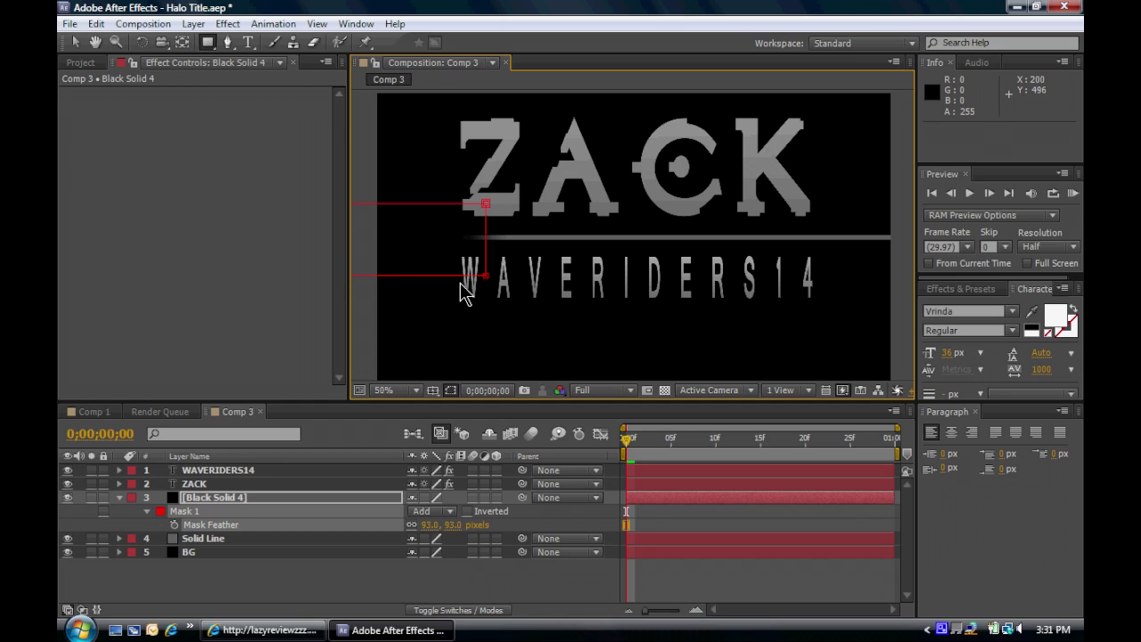
- Make Black Solid 4 a 3D layer and duplicate it with Ctrl+D
{"action": "left_click", "coordinate": [122, 497]}
{"action": "left_click", "coordinate": [497, 497]}
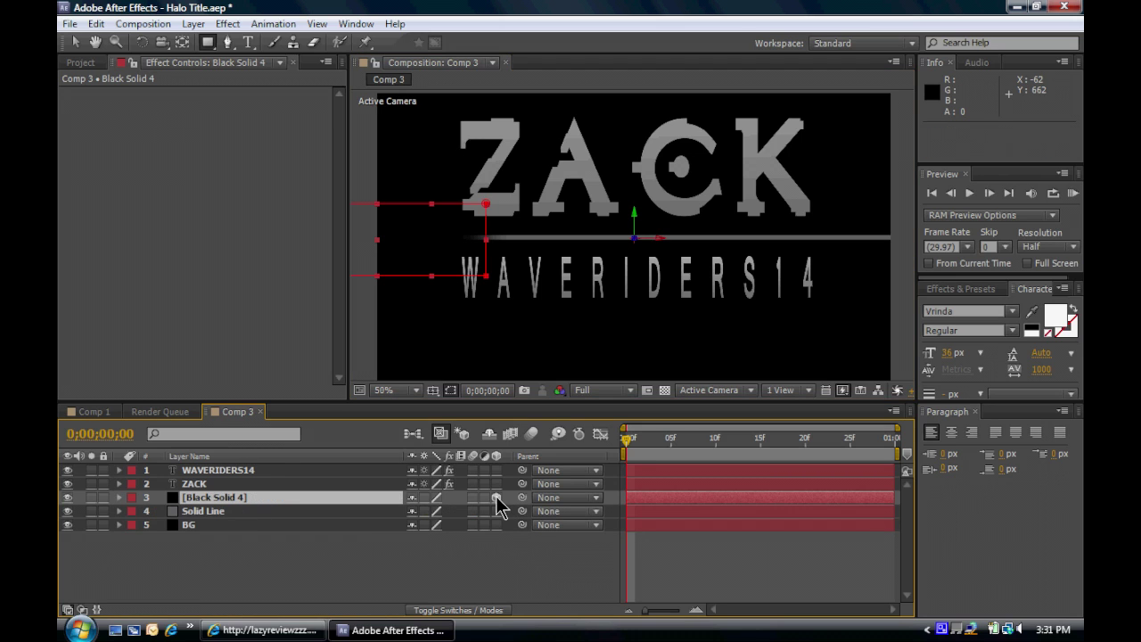
{"action": "left_click", "coordinate": [218, 504]}
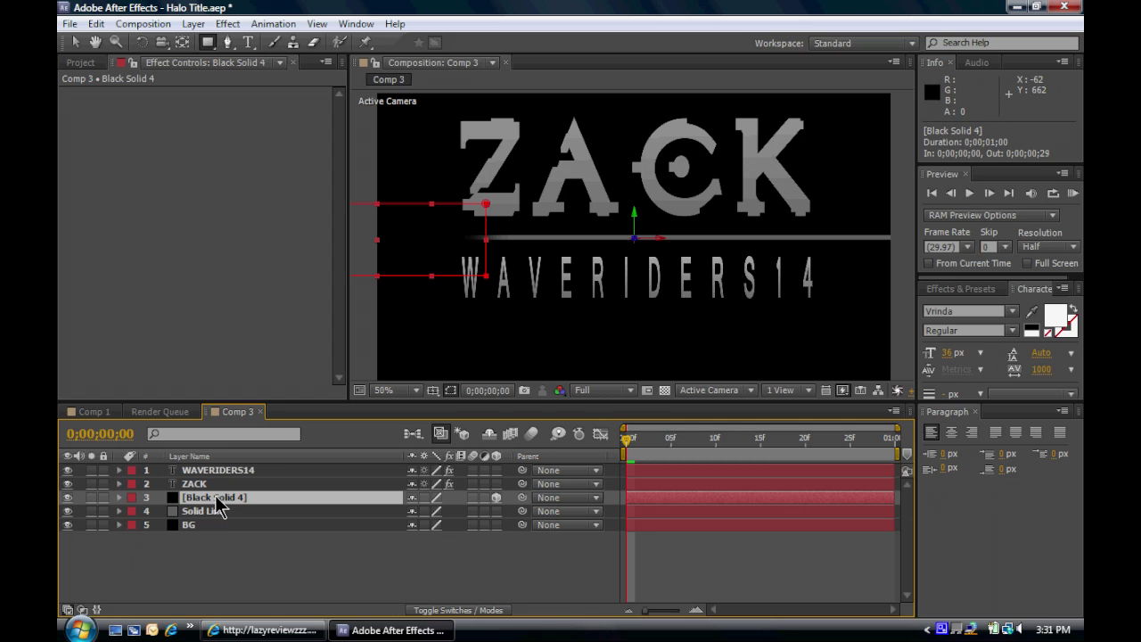
{"action": "key", "text": "ctrl+d"}
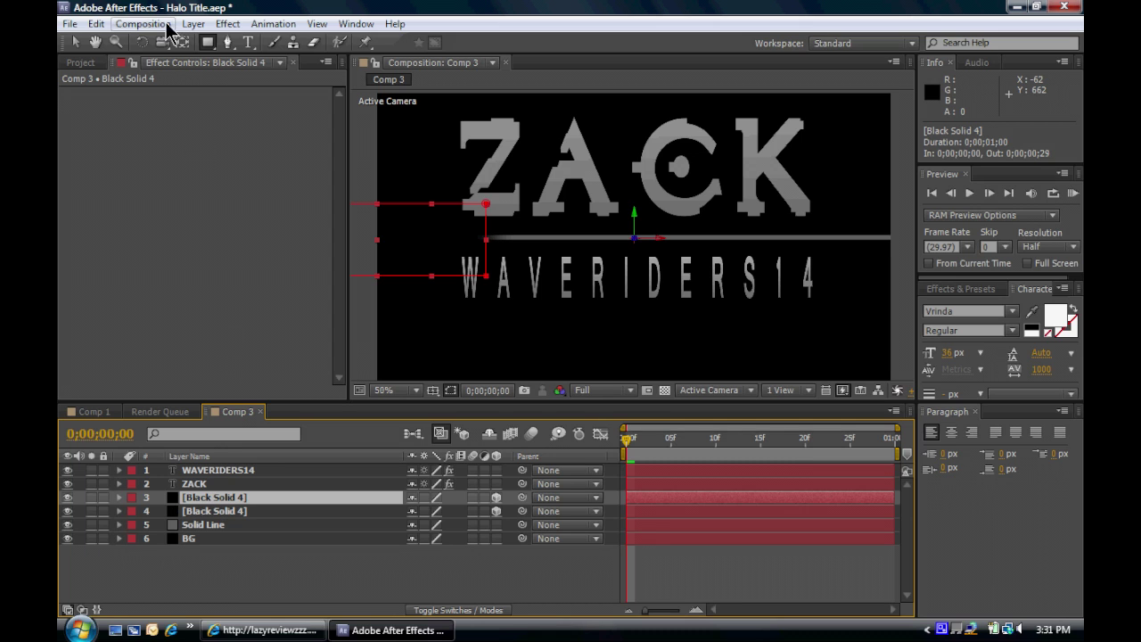
{"action": "left_click", "coordinate": [95, 23]}
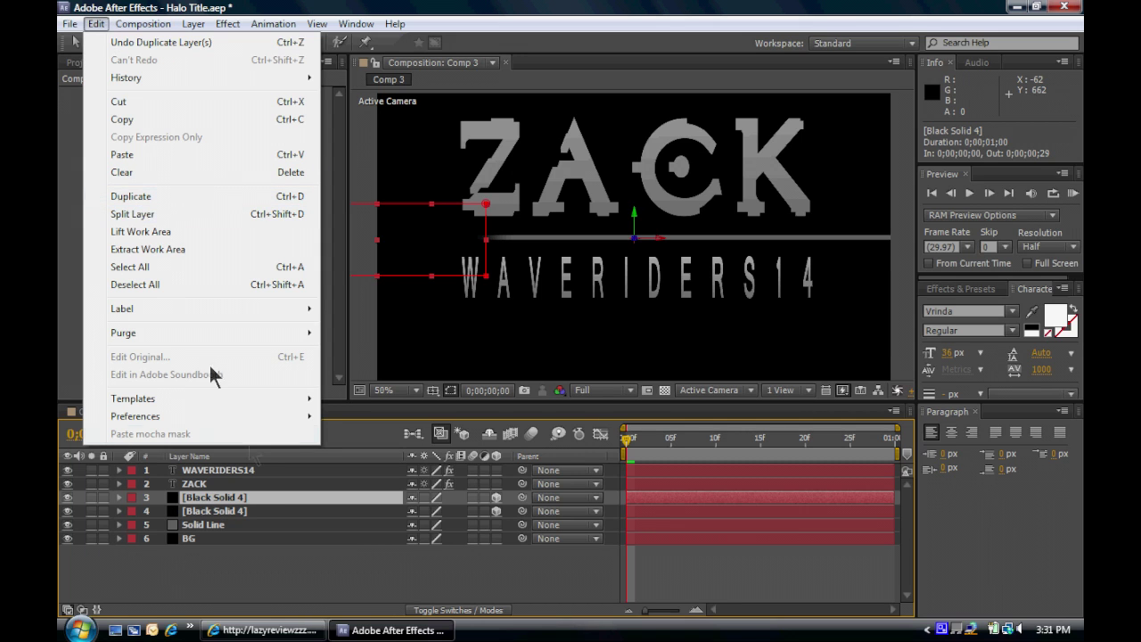
{"action": "left_click", "coordinate": [230, 503]}
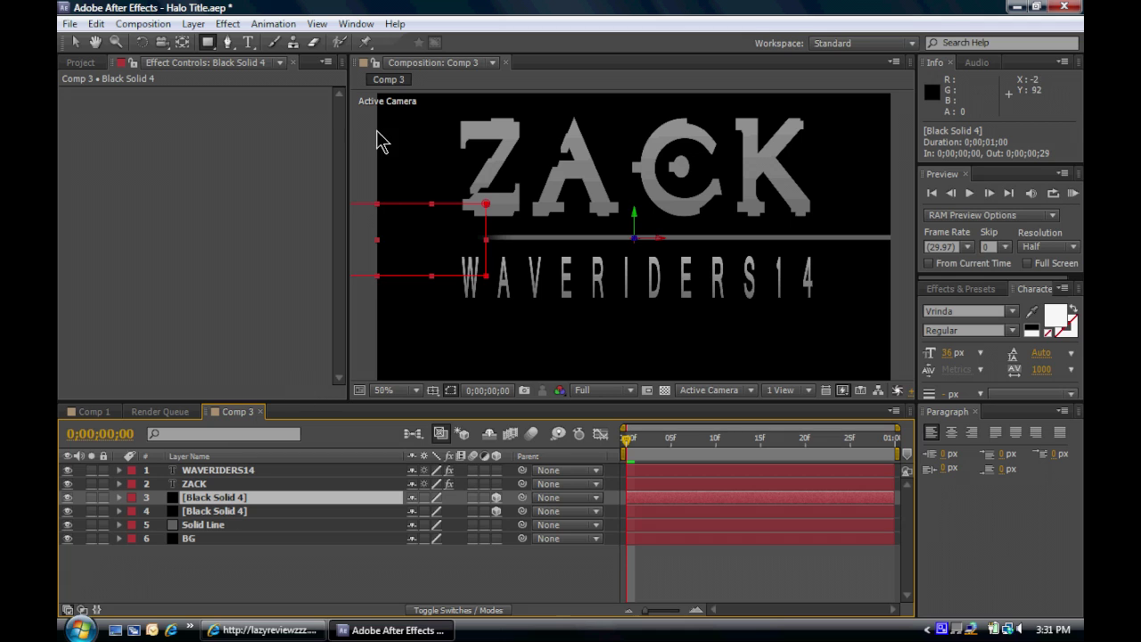
- Rotate the duplicate black solid 180° so it fades the line's right end
{"action": "left_click", "coordinate": [143, 42]}
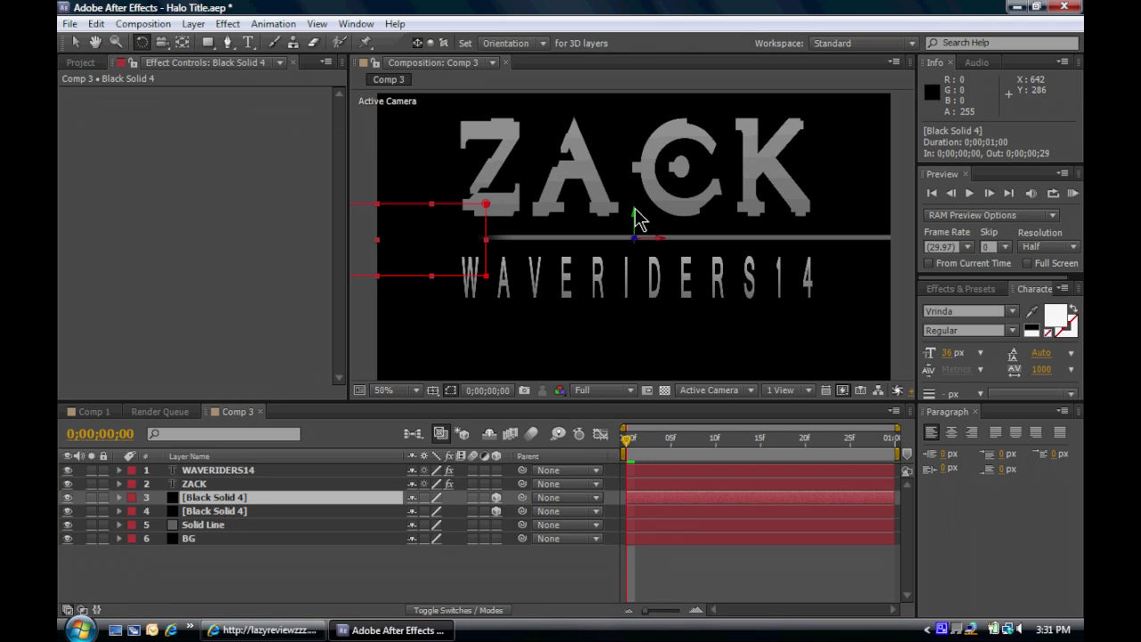
{"action": "left_click_drag", "start_coordinate": [635, 223], "coordinate": [714, 214]}
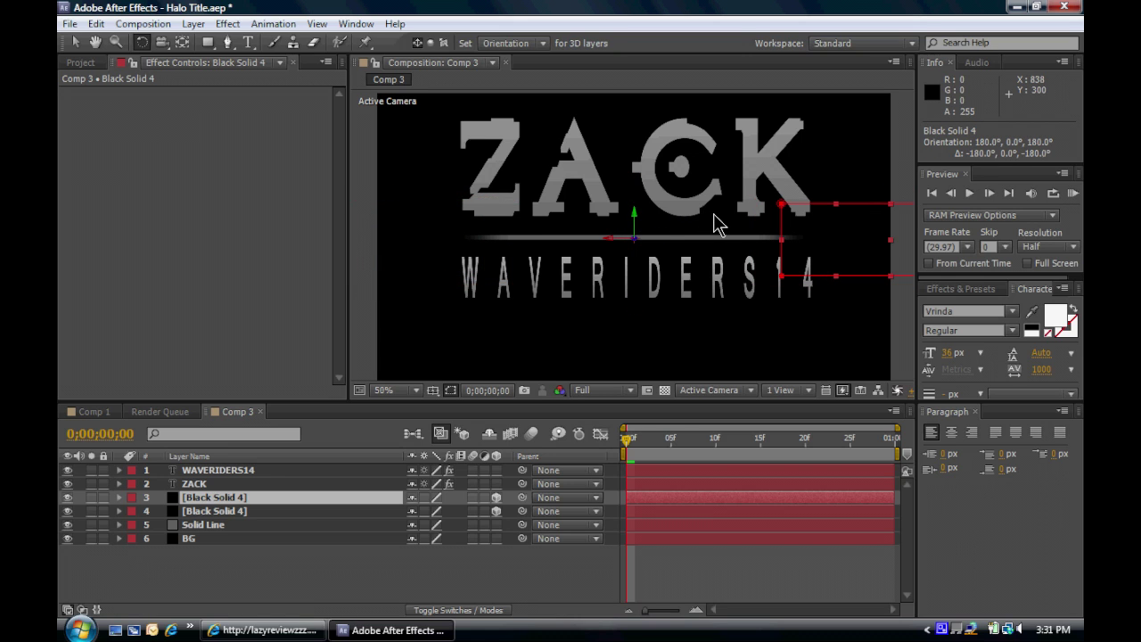
{"action": "left_click", "coordinate": [902, 194]}
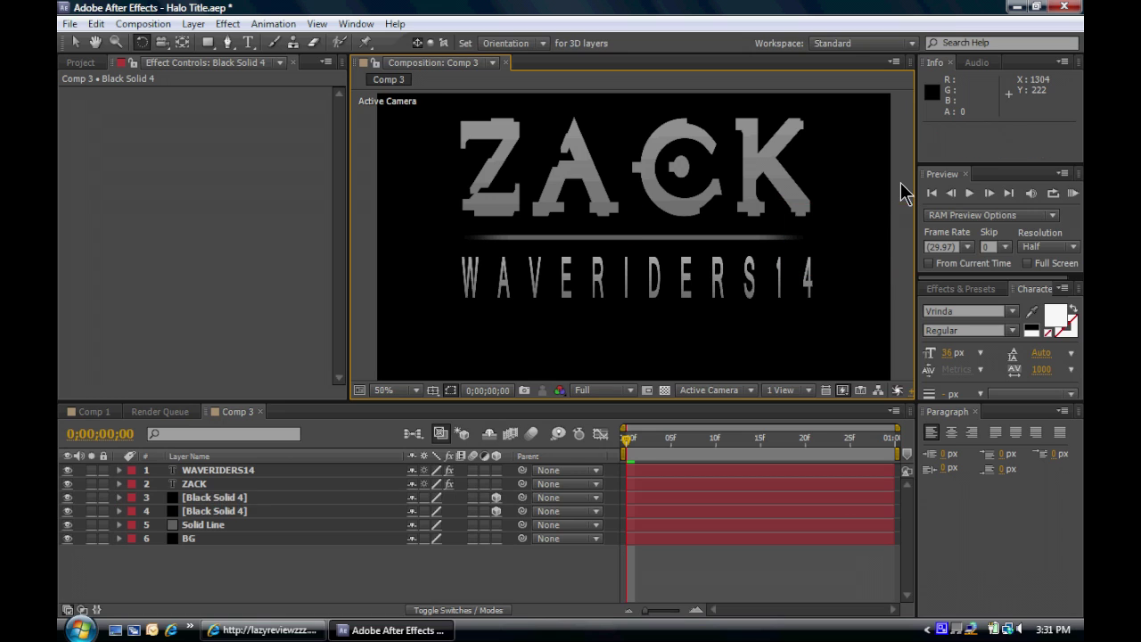
- Rename the second black solid layer to 'Left Feather'
{"action": "key", "text": "v"}
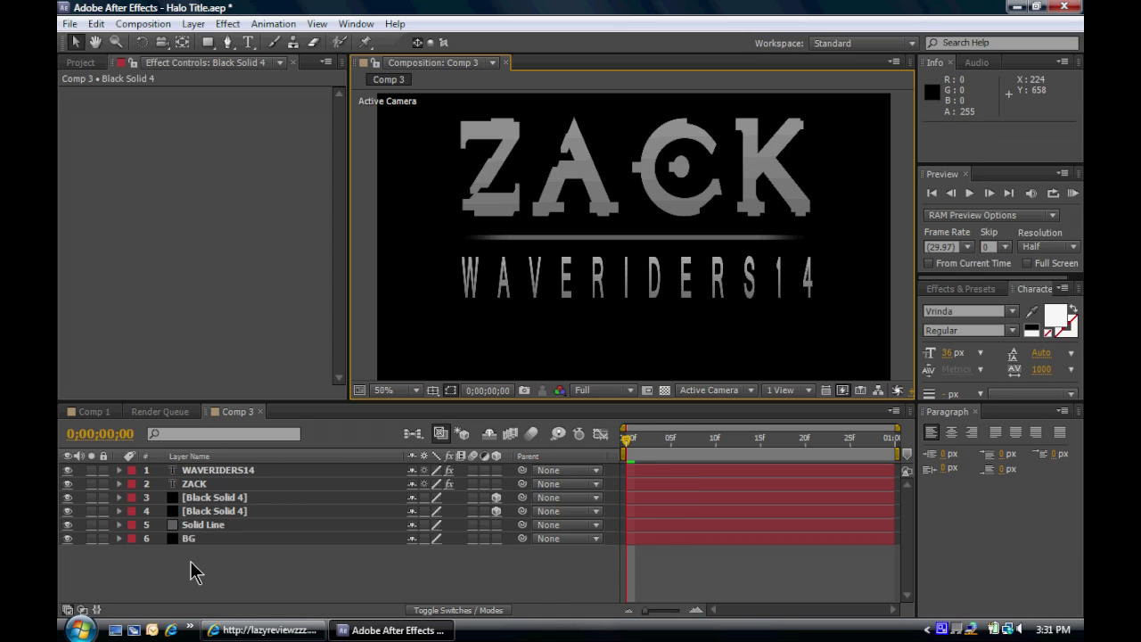
{"action": "left_click", "coordinate": [218, 513]}
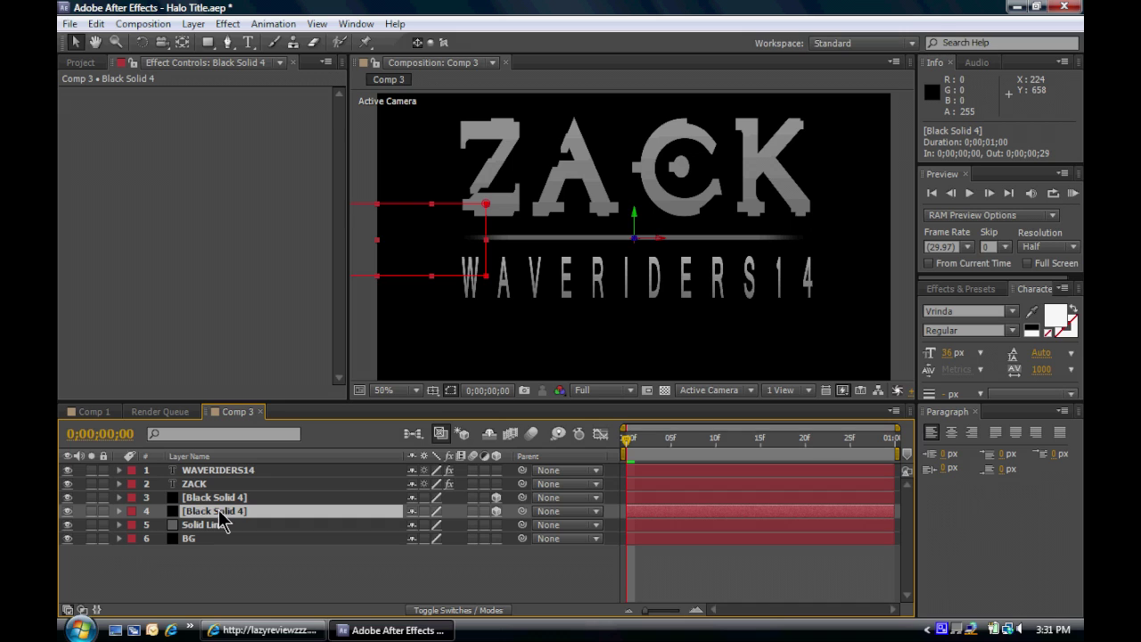
{"action": "key", "text": "Return"}
{"action": "type", "text": "Left Feather"}
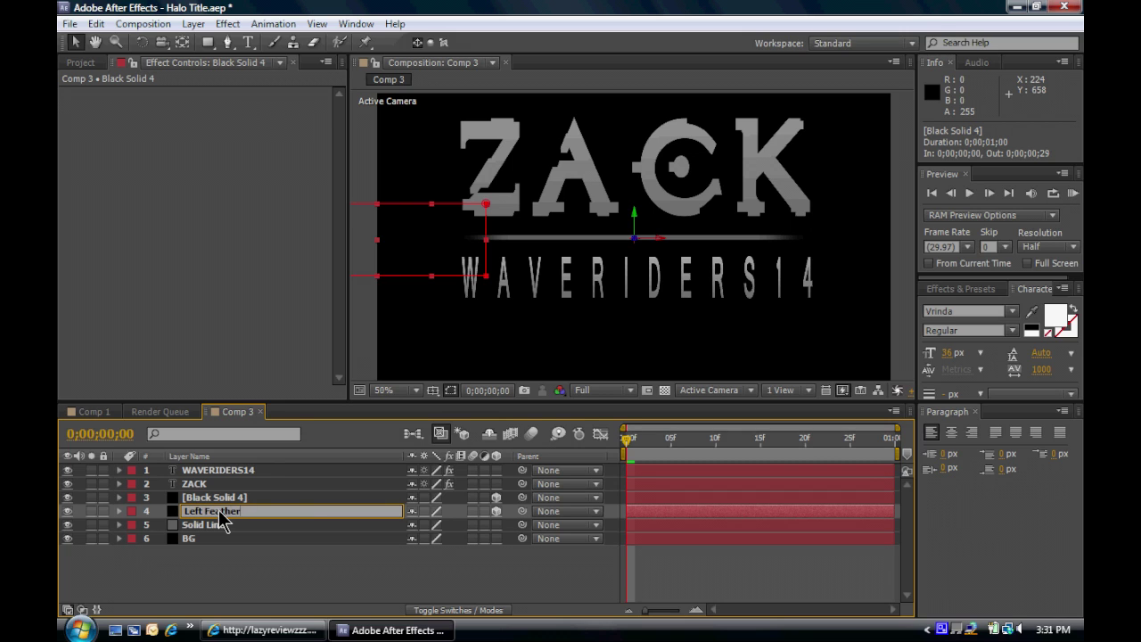
{"action": "key", "text": "Return"}
- Rename the other black solid layer to 'Right Feather', then deselect it
{"action": "left_click", "coordinate": [228, 502]}
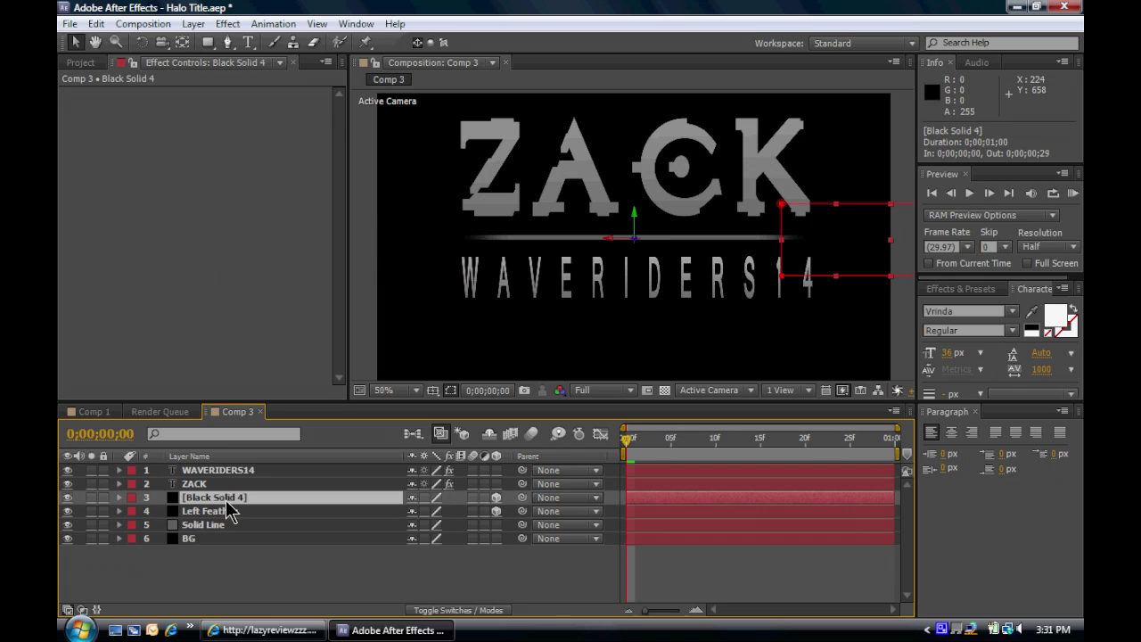
{"action": "key", "text": "Return"}
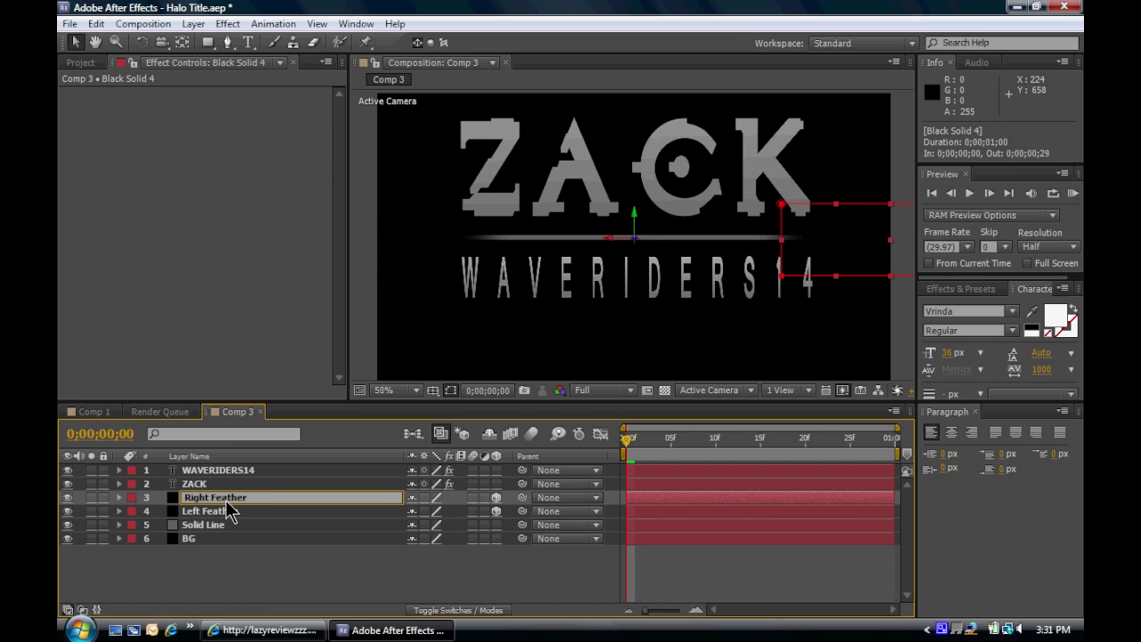
{"action": "type", "text": "Right Feather"}
{"action": "key", "text": "Return"}
{"action": "left_click", "coordinate": [358, 332]}
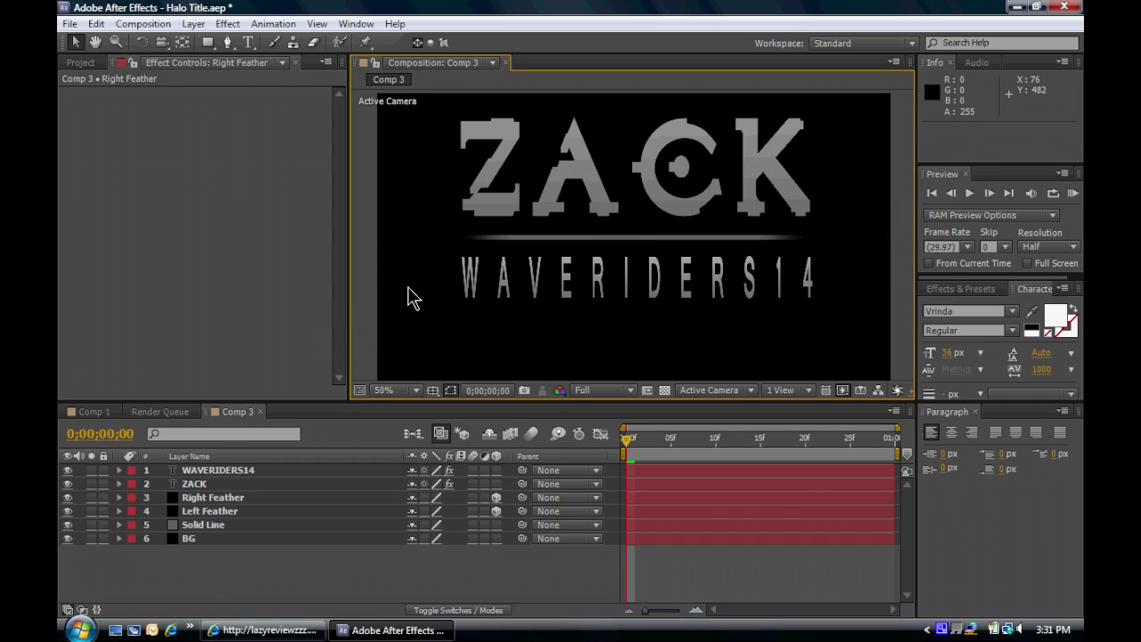
{"action": "key", "text": "grave"}
{"action": "key", "text": "slash"}
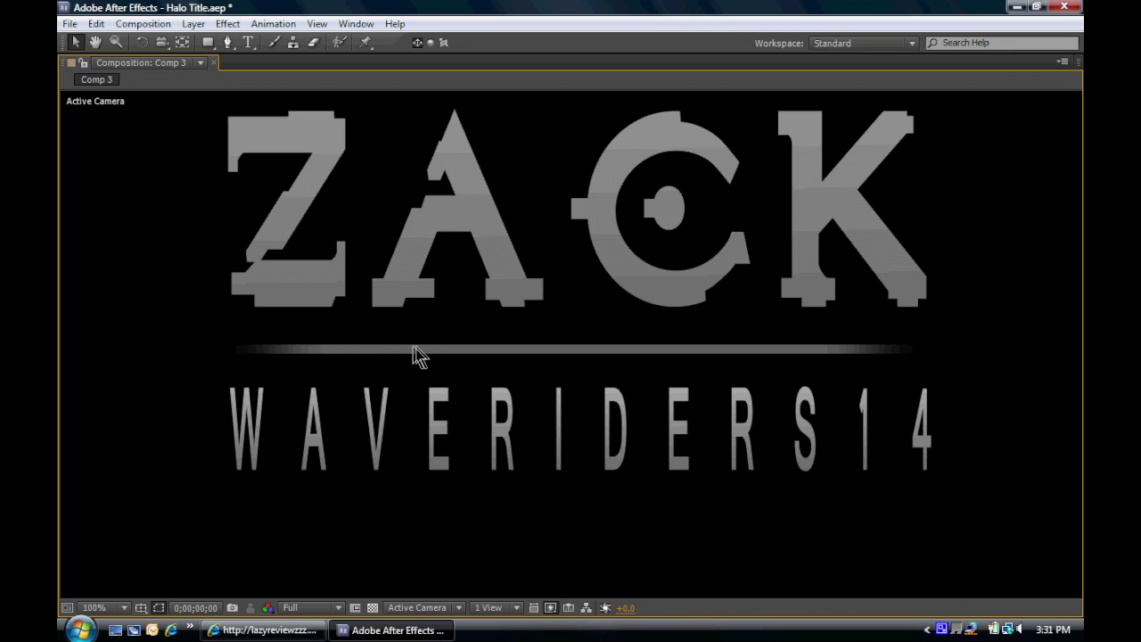
{"action": "key", "text": "comma"}
{"action": "left_click_drag", "start_coordinate": [543, 331], "coordinate": [534, 301]}
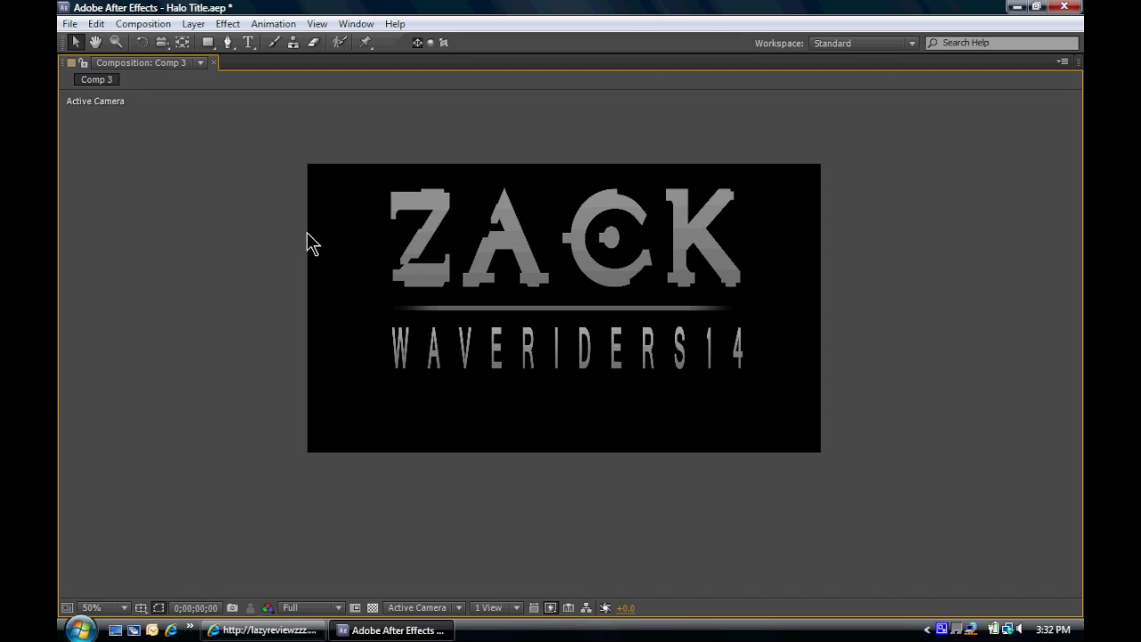
{"action": "key", "text": "grave"}
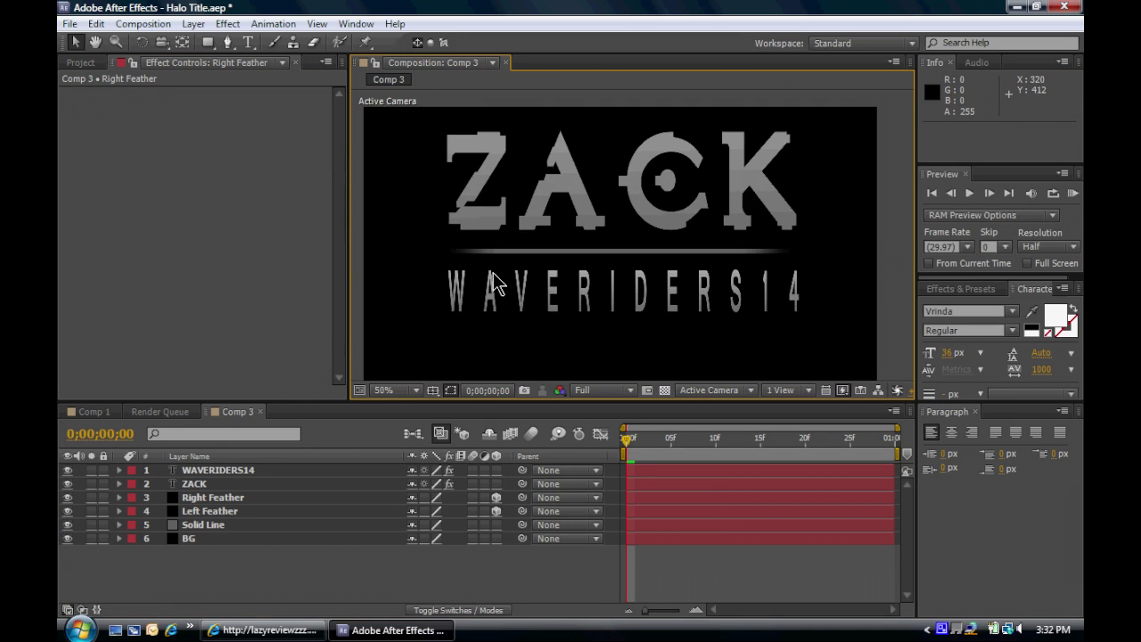
{"action": "left_click", "coordinate": [191, 538]}
- Add a Radial Ramp to BG, start point below the frame, end point at comp centre
{"action": "left_click", "coordinate": [230, 25]}
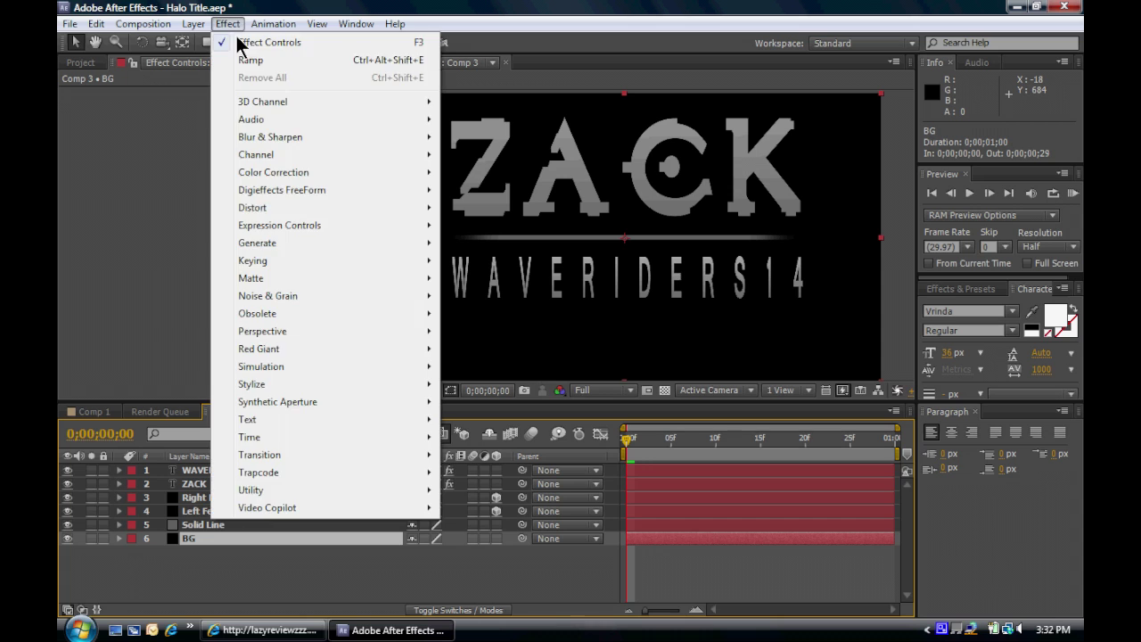
{"action": "left_click", "coordinate": [250, 60]}
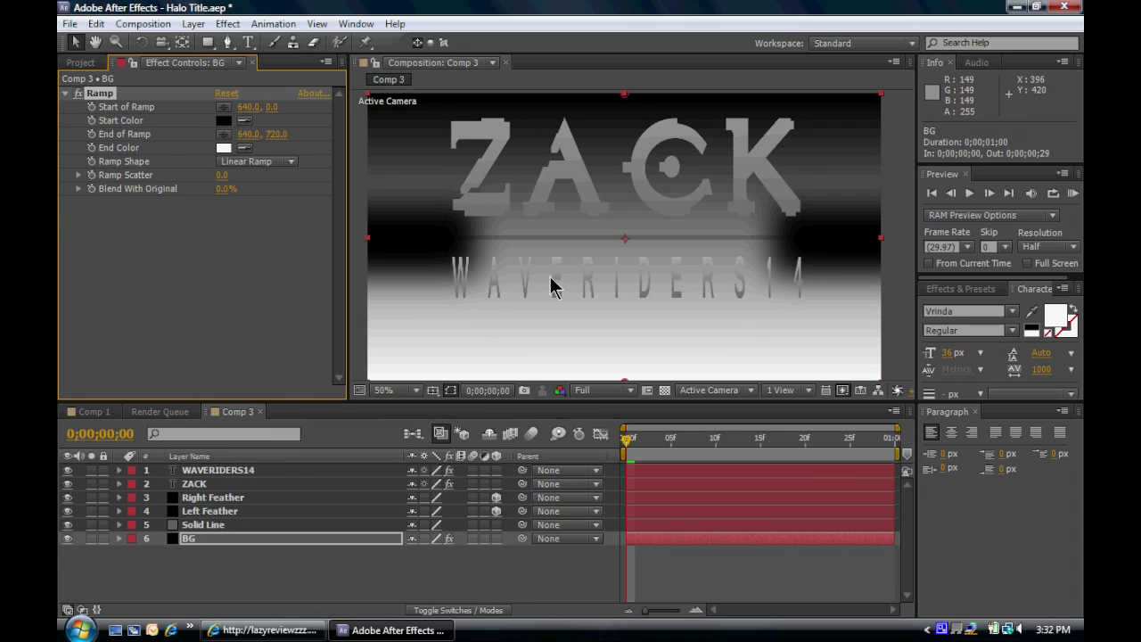
{"action": "key", "text": "comma"}
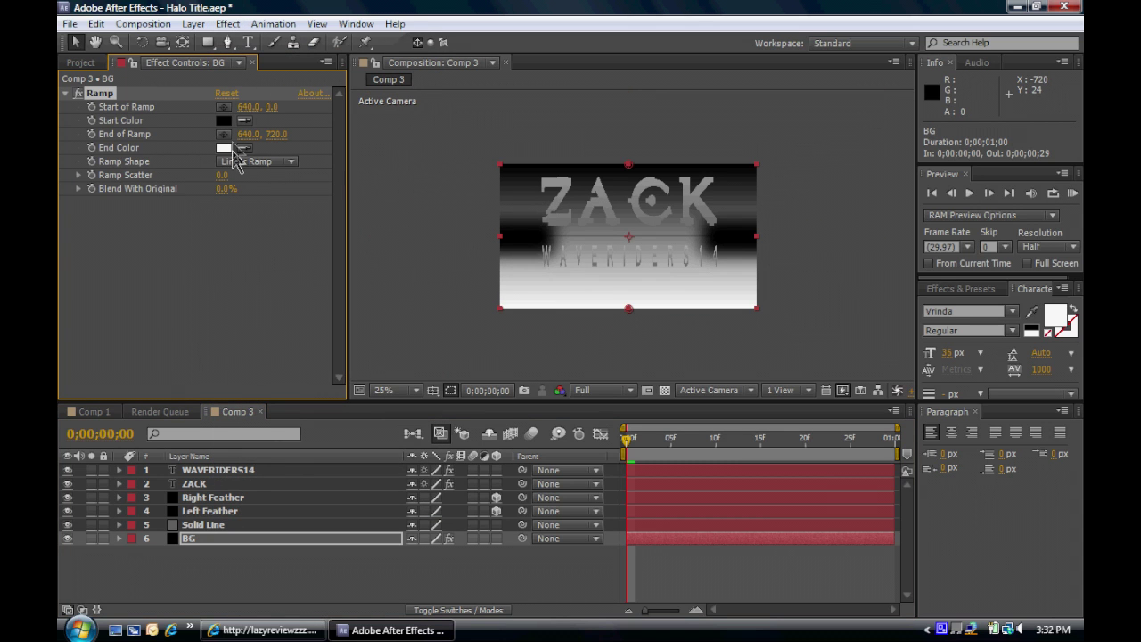
{"action": "left_click", "coordinate": [253, 165]}
{"action": "left_click", "coordinate": [272, 197]}
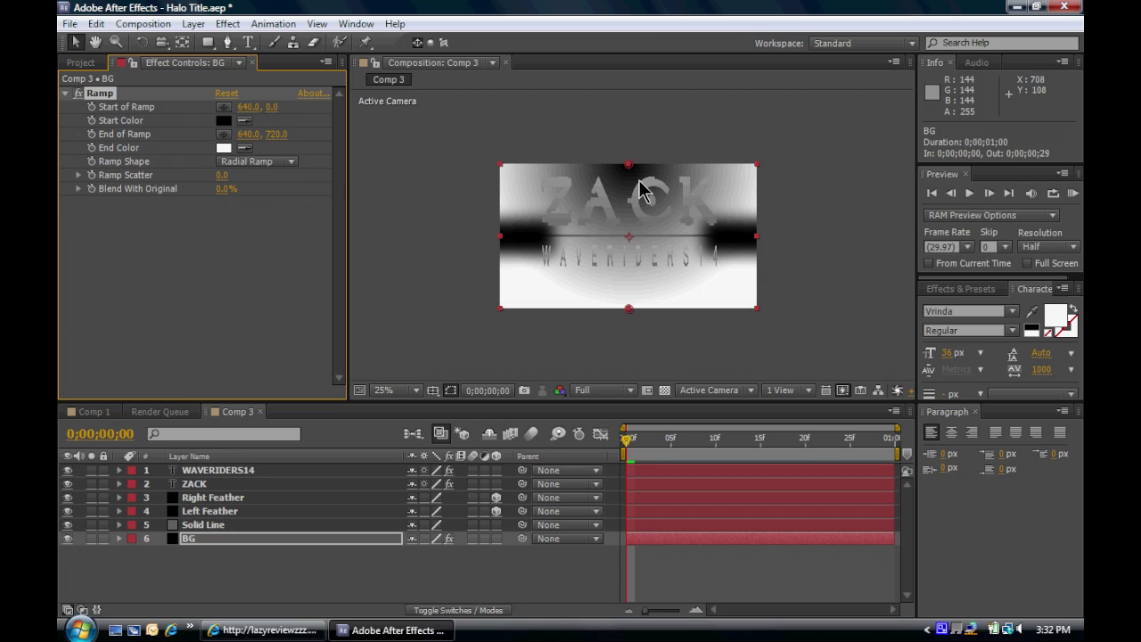
{"action": "left_click_drag", "start_coordinate": [629, 166], "coordinate": [632, 369]}
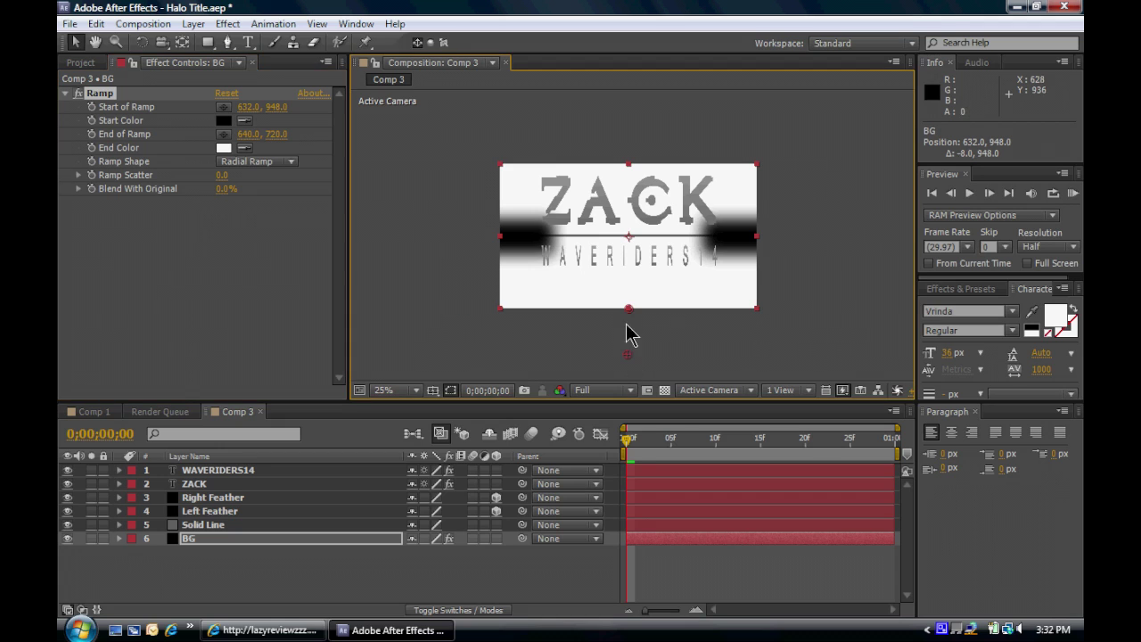
{"action": "left_click_drag", "start_coordinate": [631, 310], "coordinate": [630, 236]}
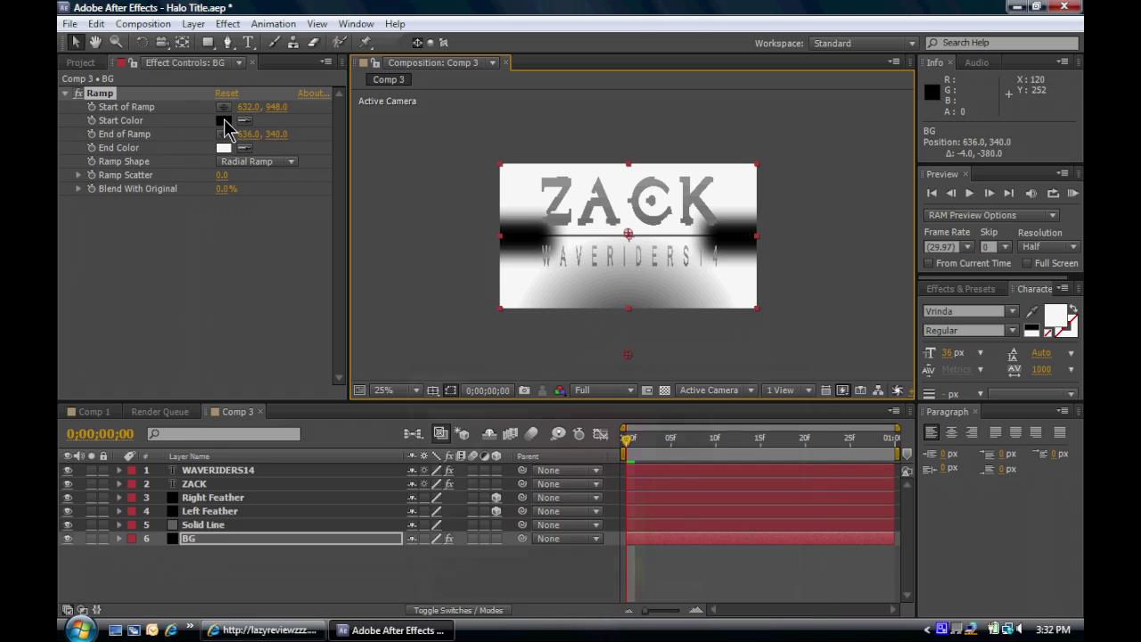
{"action": "left_click", "coordinate": [224, 121]}
- Set the ramp's start colour to dark grey 323232 and its end colour to black
{"action": "left_click_drag", "start_coordinate": [451, 466], "coordinate": [418, 538]}
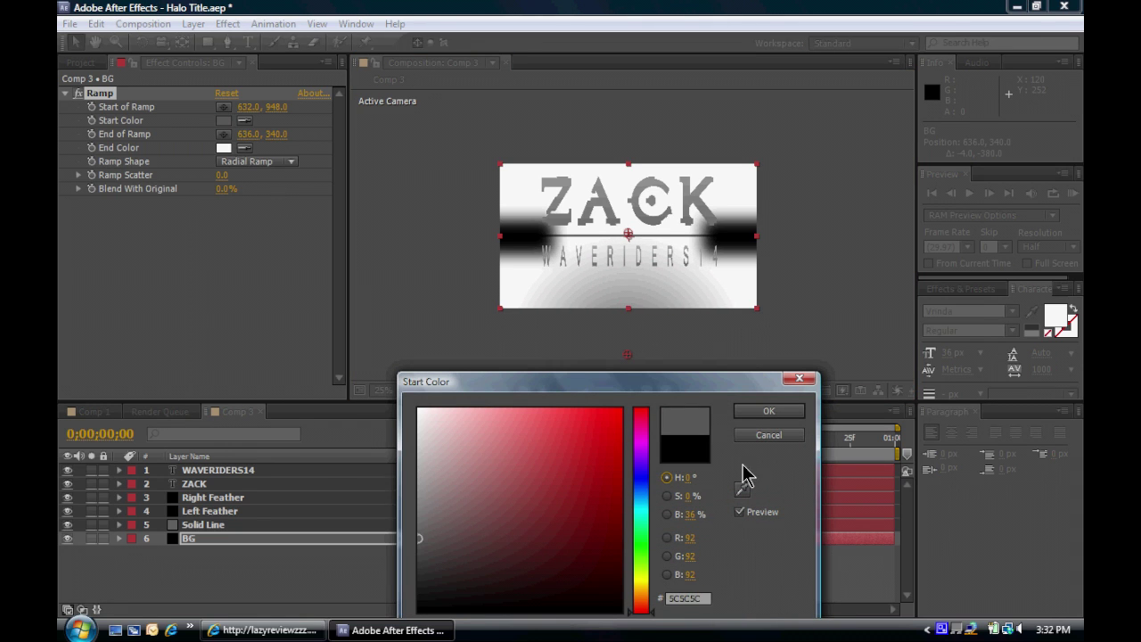
{"action": "left_click", "coordinate": [769, 411]}
{"action": "left_click", "coordinate": [224, 148]}
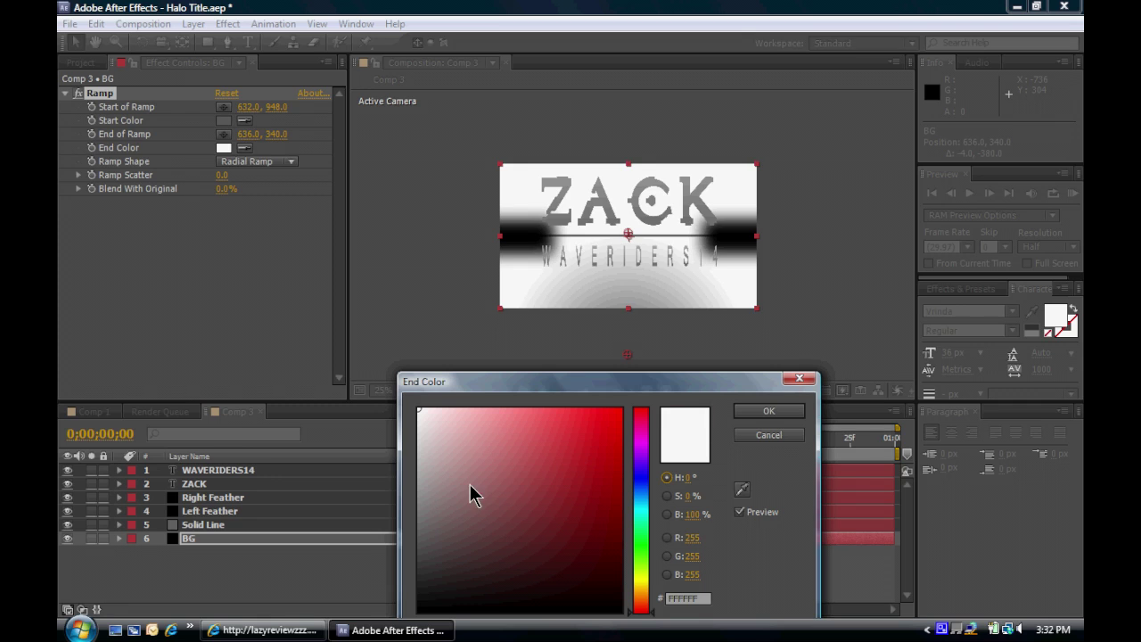
{"action": "left_click_drag", "start_coordinate": [473, 497], "coordinate": [419, 612]}
{"action": "left_click", "coordinate": [769, 411]}
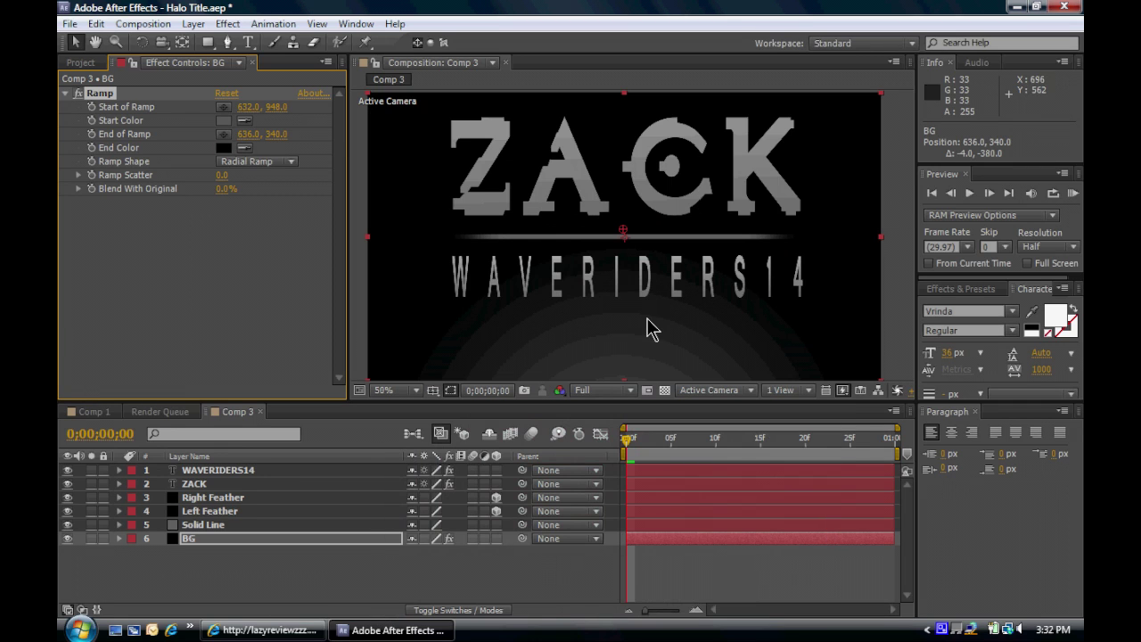
{"action": "left_click", "coordinate": [227, 122]}
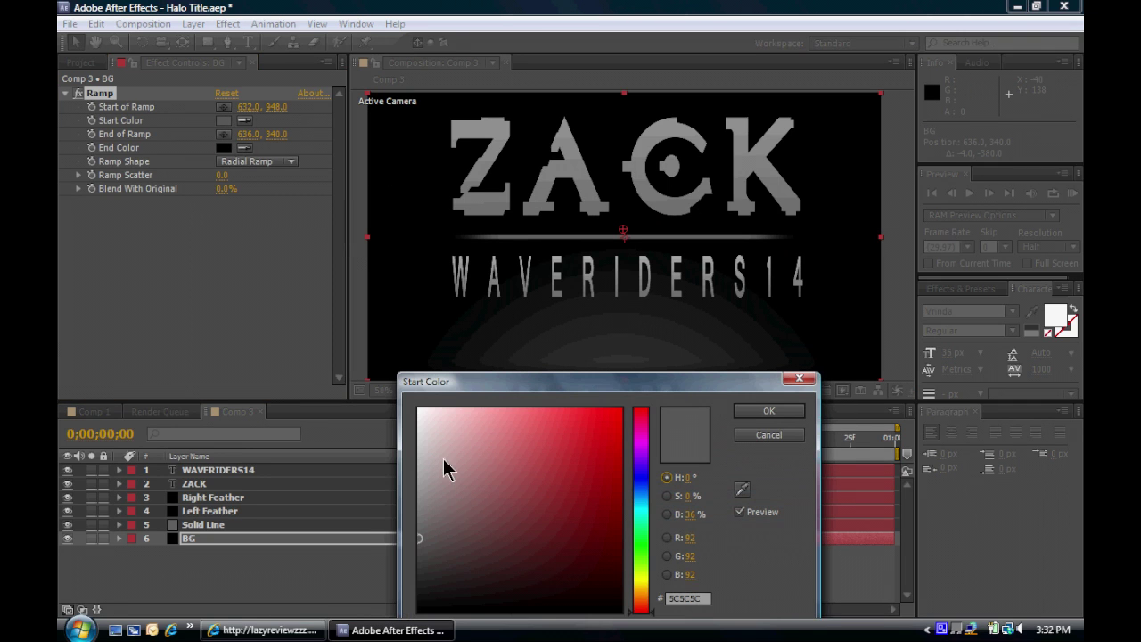
{"action": "left_click", "coordinate": [418, 572]}
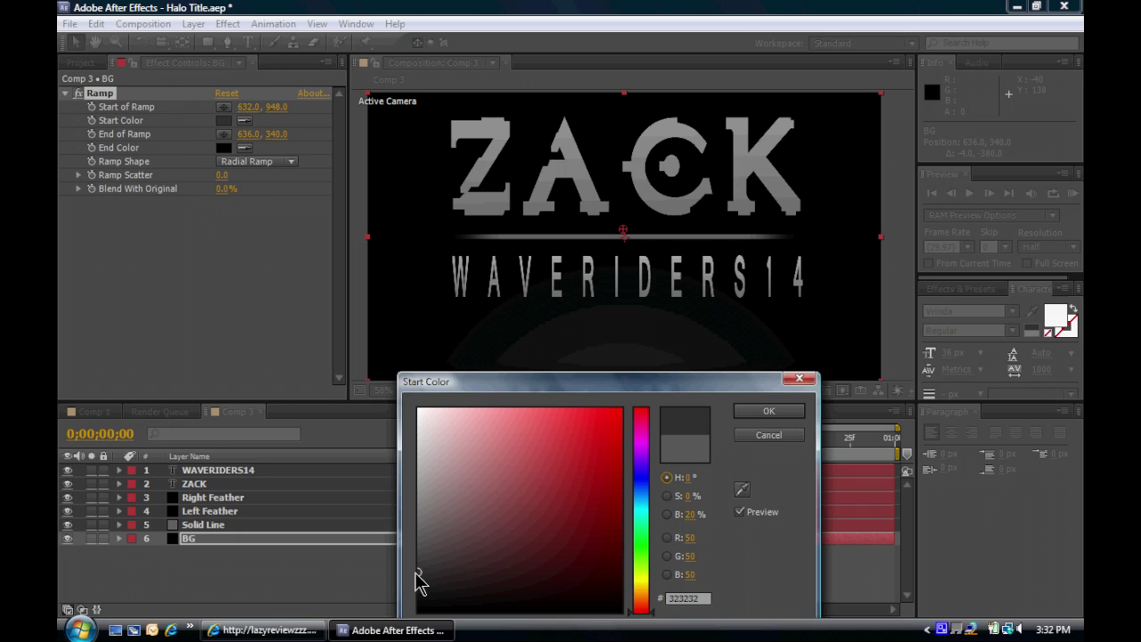
{"action": "left_click", "coordinate": [769, 411]}
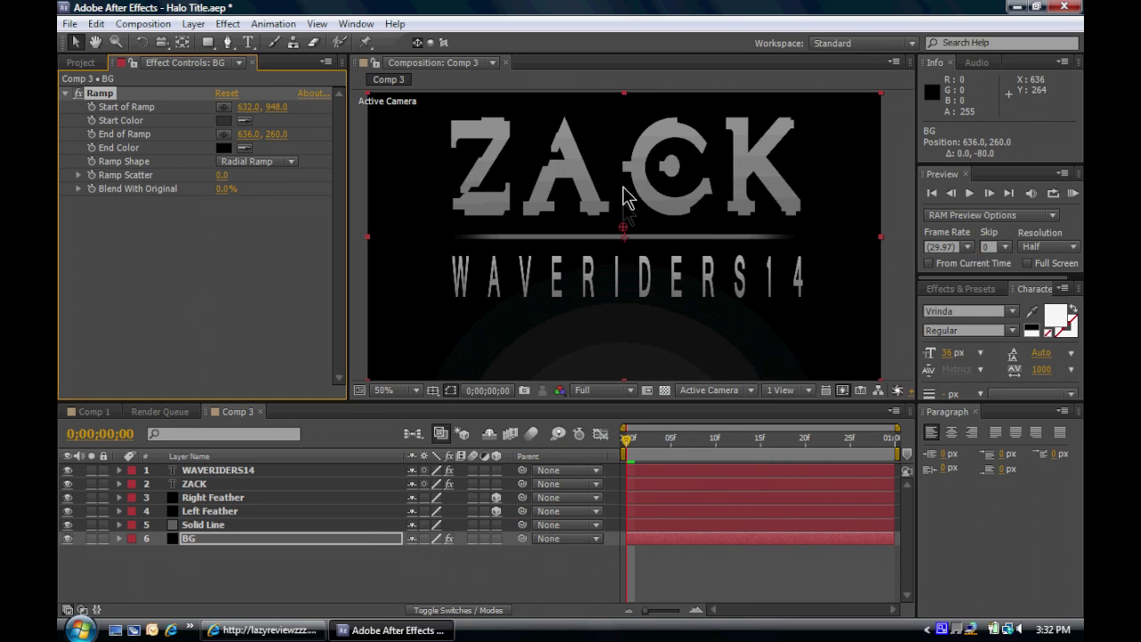
- Raise the ramp centre behind the title, deselect BG, and maximize the composition view
{"action": "left_click_drag", "start_coordinate": [623, 187], "coordinate": [622, 194]}
{"action": "left_click", "coordinate": [364, 283]}
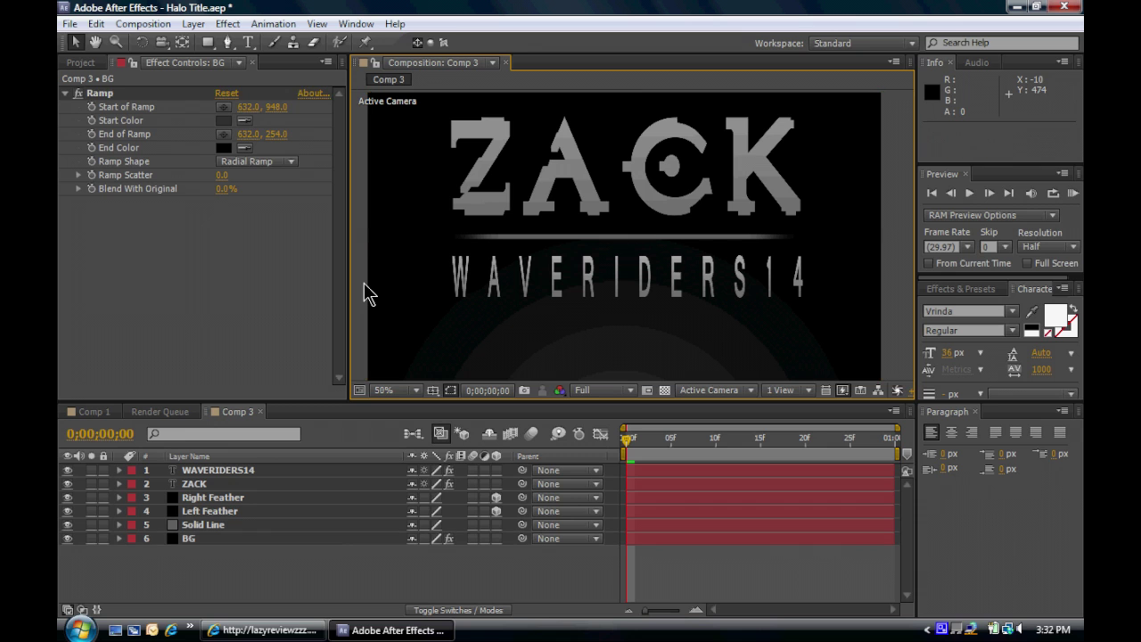
{"action": "key", "text": "grave"}
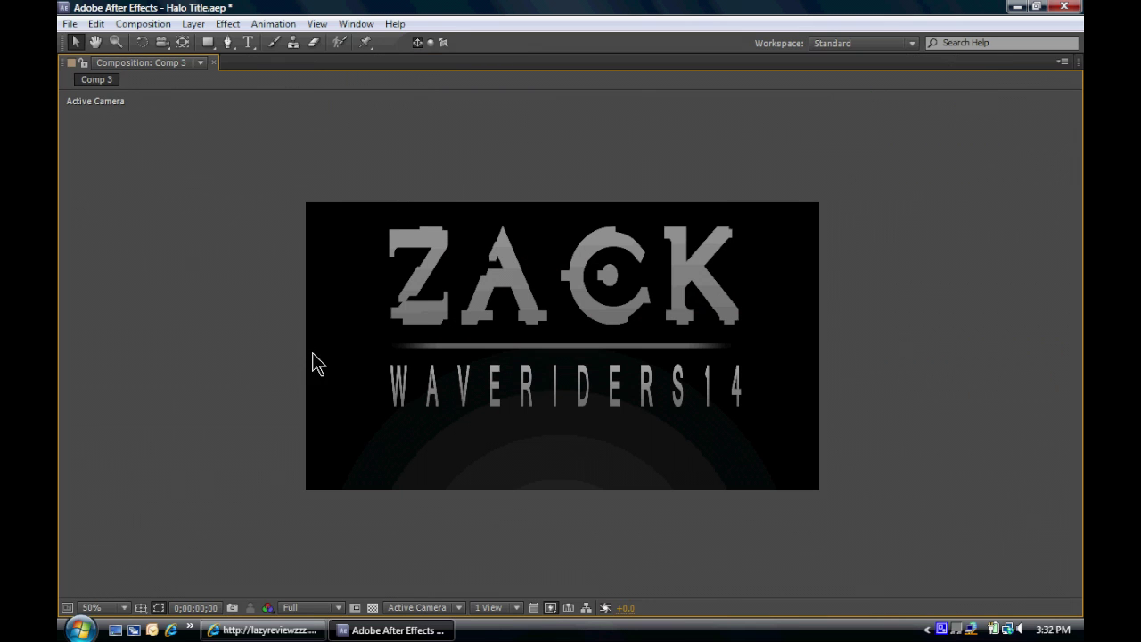
- Zoom and pan across the finished title in the maximized viewer, then toggle the panel layout
{"action": "scroll", "coordinate": [376, 311], "scroll_direction": "down", "scroll_amount": 2}
{"action": "left_click_drag", "start_coordinate": [484, 323], "coordinate": [395, 362]}
{"action": "scroll", "coordinate": [463, 359], "scroll_direction": "down", "scroll_amount": 2}
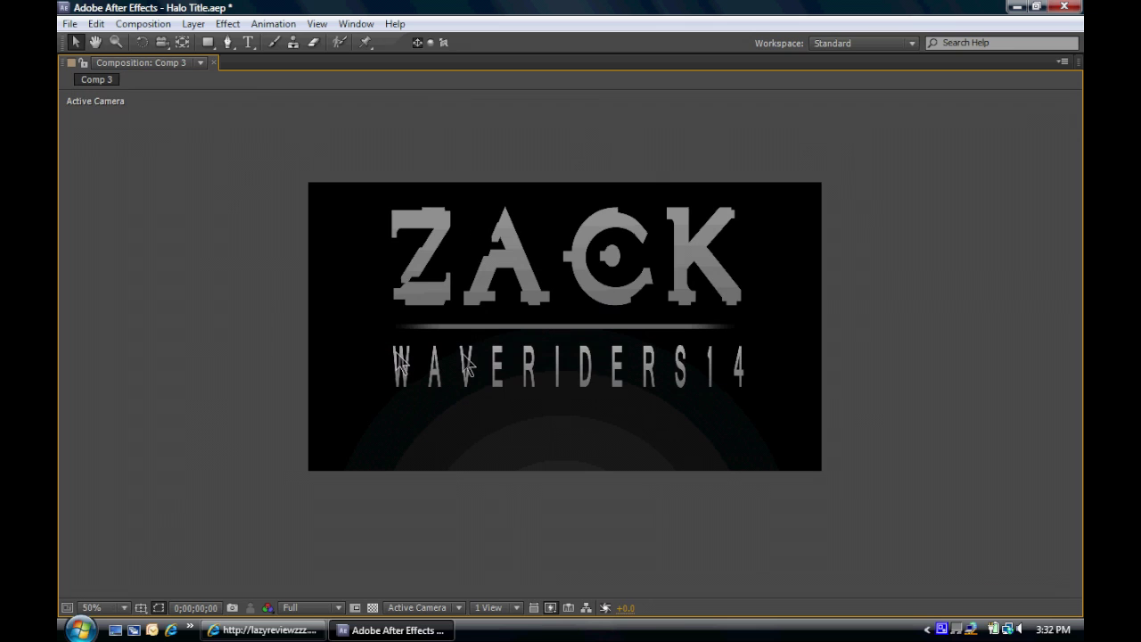
{"action": "left_click_drag", "start_coordinate": [528, 319], "coordinate": [532, 330]}
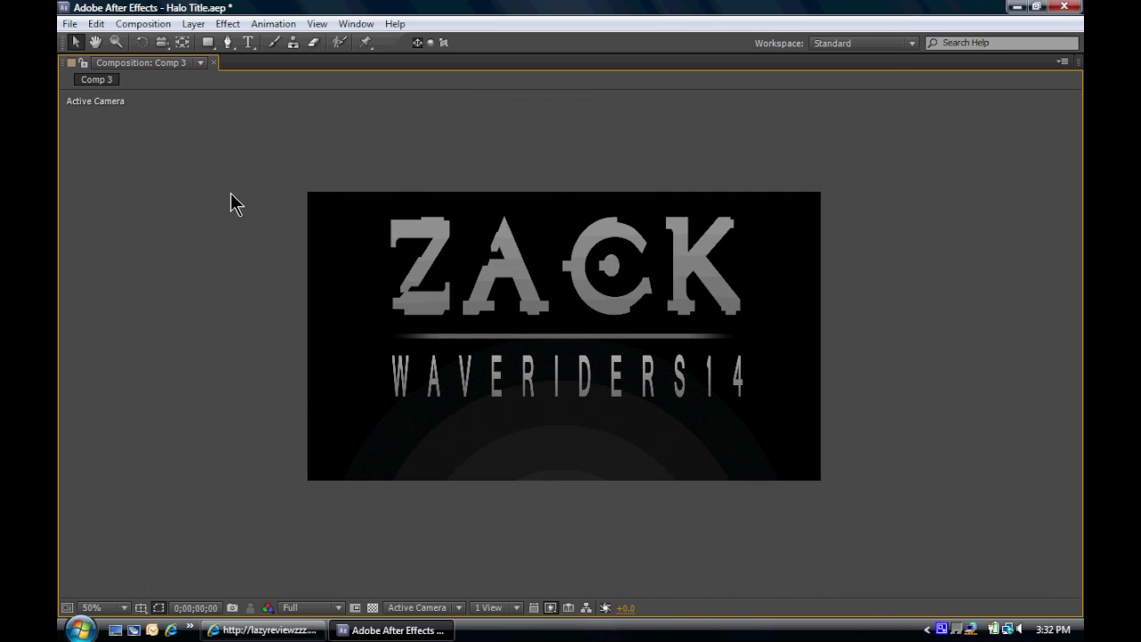
{"action": "key", "text": "grave"}
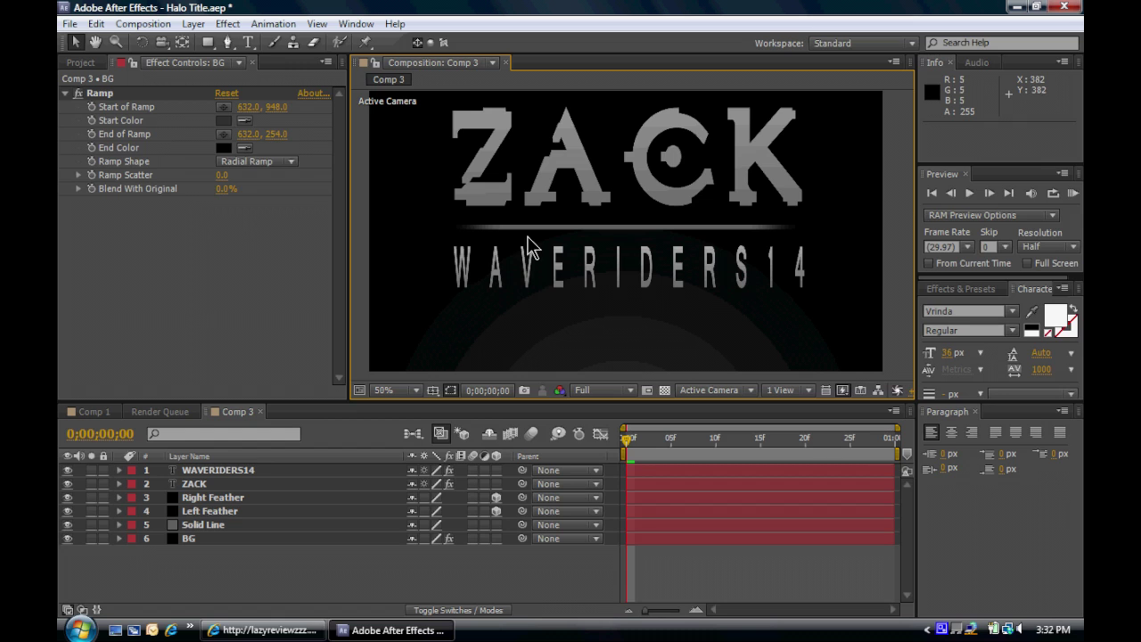
{"action": "key", "text": "grave"}
{"action": "key", "text": "grave"}
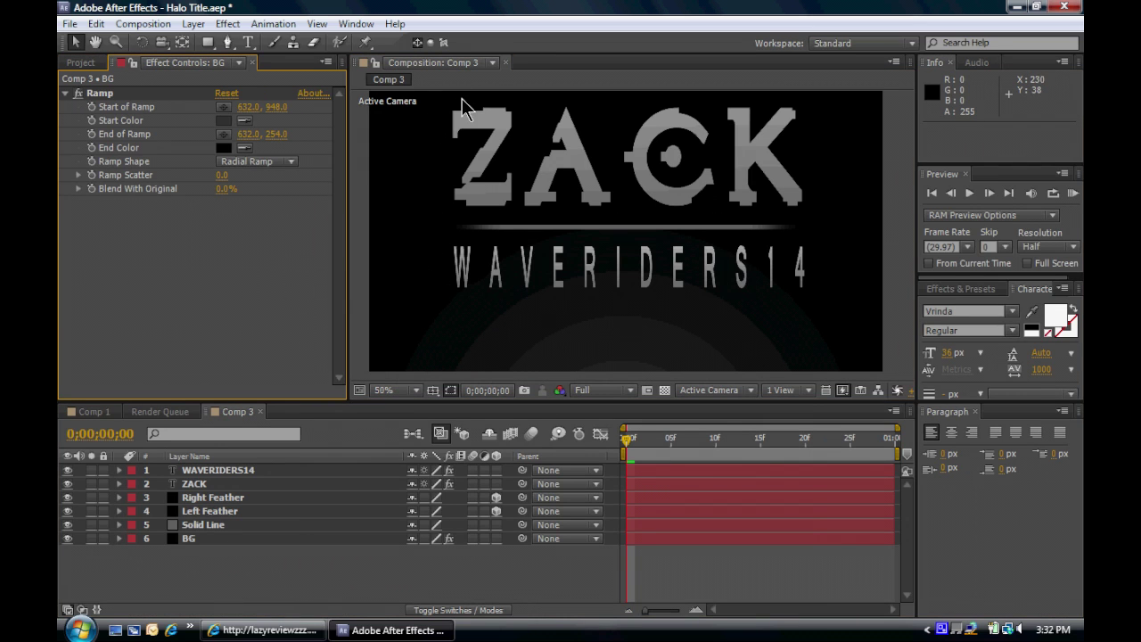
- Check the ZACK text and BG layers, then deselect everything with all panels restored
{"action": "left_click", "coordinate": [464, 132]}
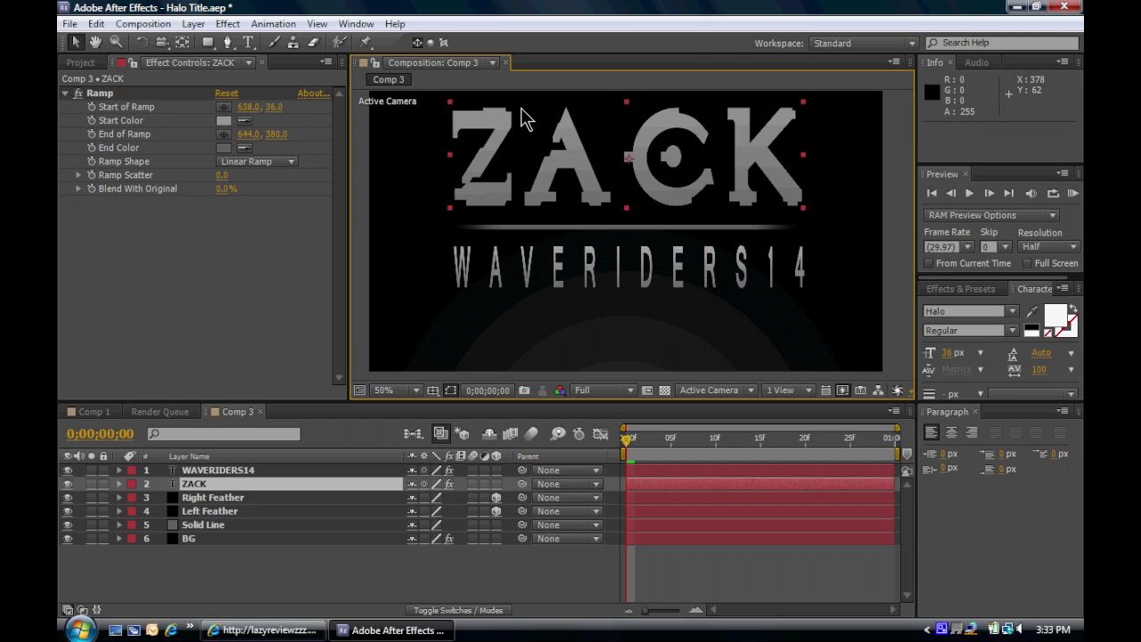
{"action": "key", "text": "grave"}
{"action": "key", "text": "grave"}
{"action": "mouse_move", "coordinate": [616, 293]}
{"action": "left_mouse_down"}
{"action": "mouse_move", "coordinate": [580, 319]}
{"action": "mouse_move", "coordinate": [599, 305]}
{"action": "left_mouse_up"}
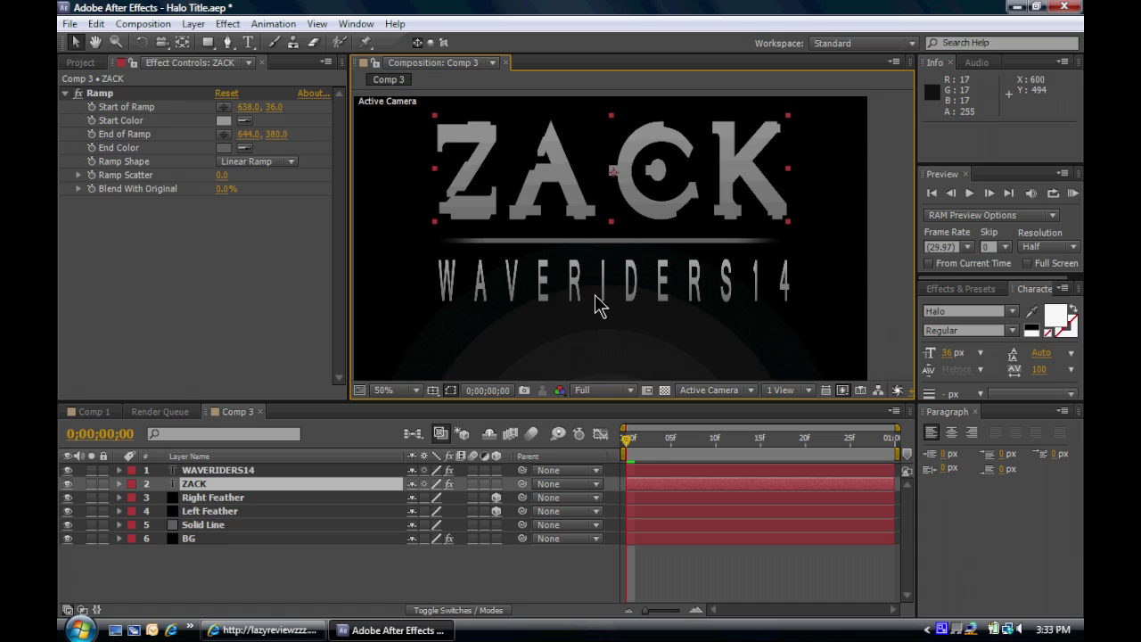
{"action": "left_click", "coordinate": [354, 288]}
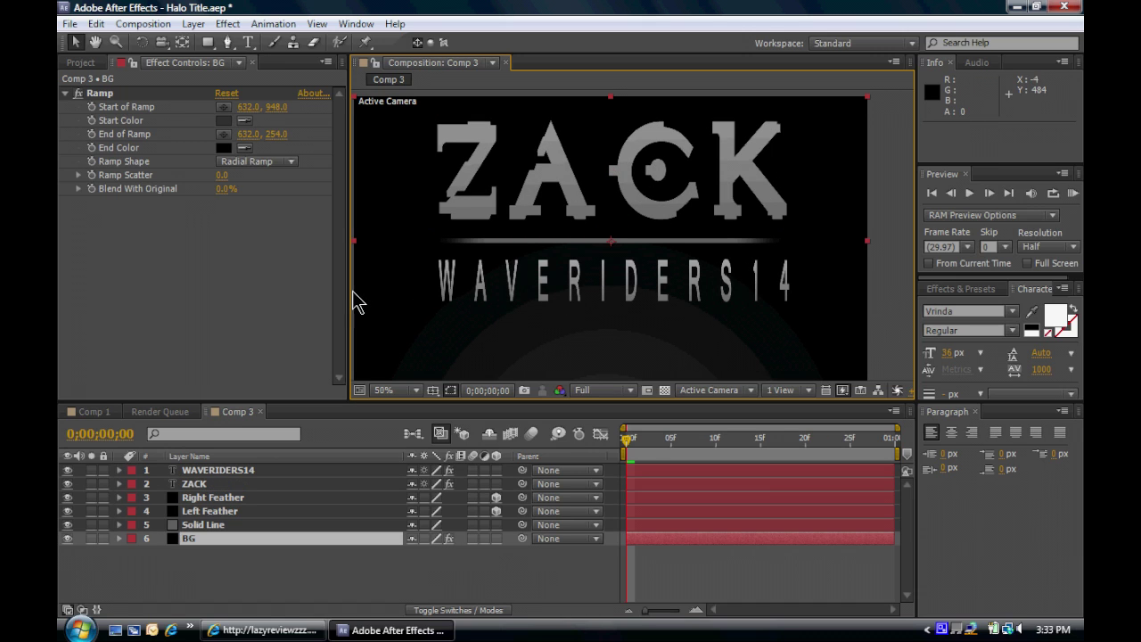
{"action": "left_click", "coordinate": [353, 291]}
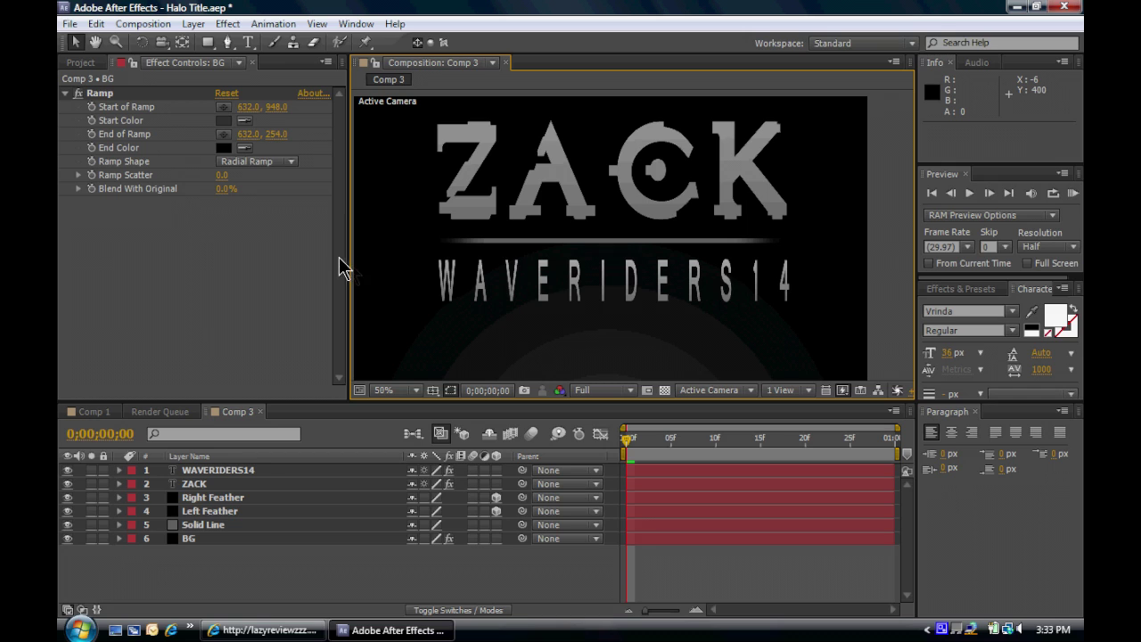